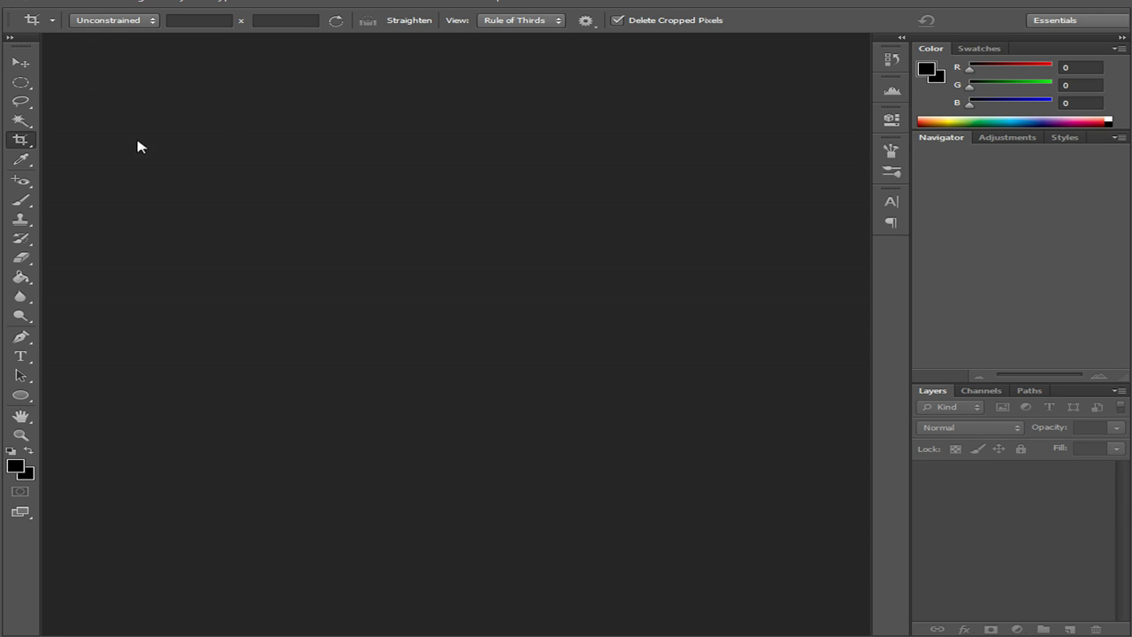
Create a new 500 × 500 pixel document at 72 pixels/inch
{"action": "left_click", "coordinate": [64, 3]}
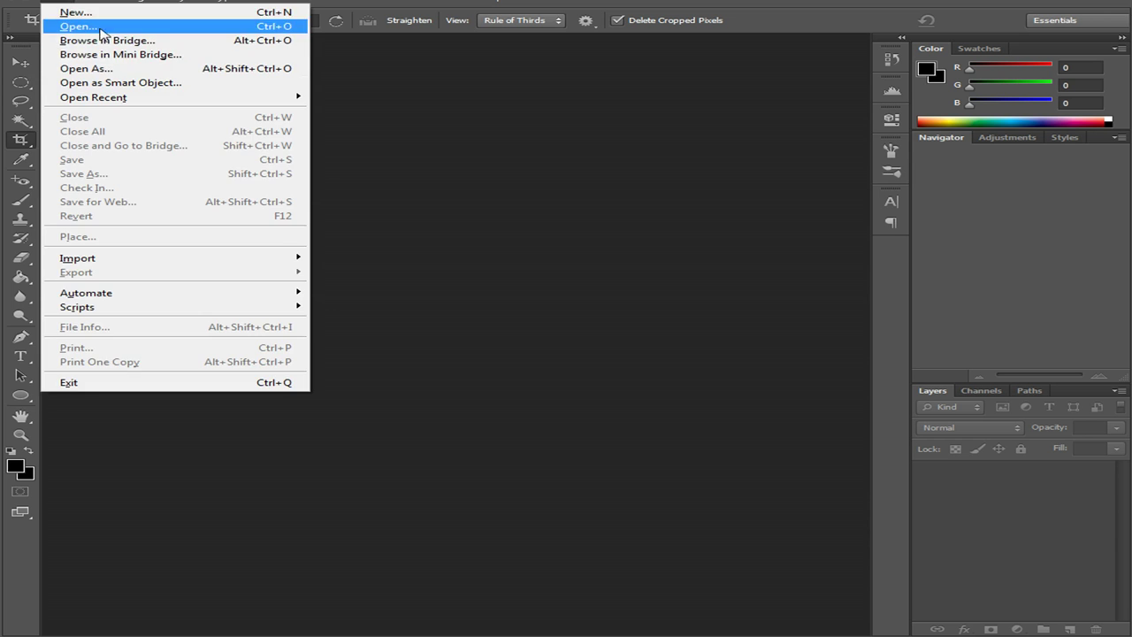
{"action": "left_click", "coordinate": [112, 15]}
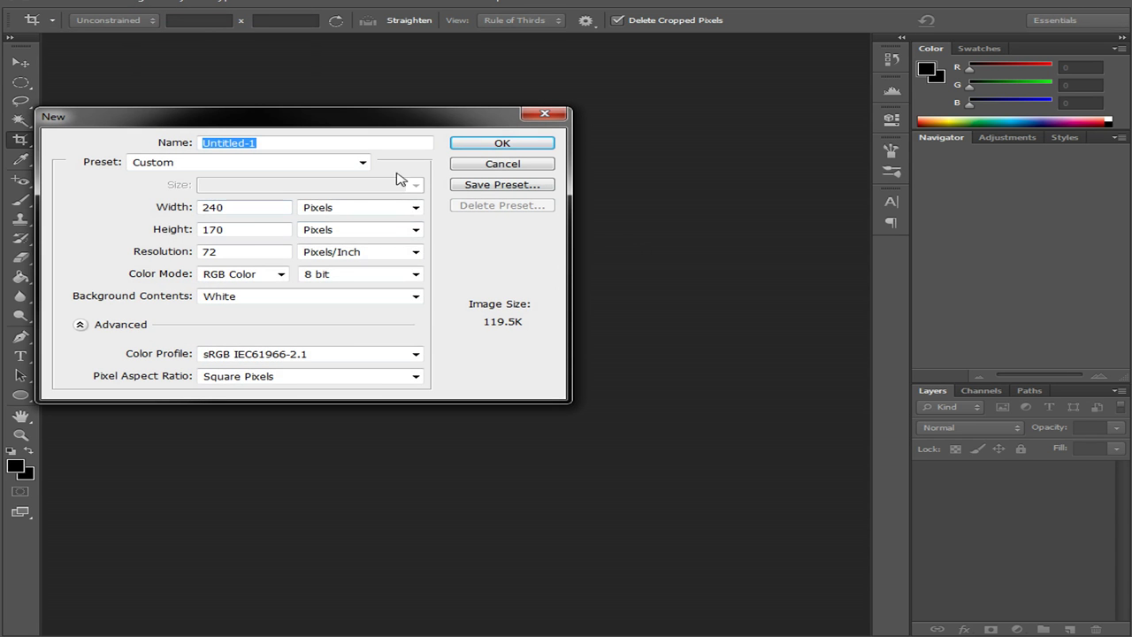
{"action": "left_click_drag", "start_coordinate": [336, 116], "coordinate": [429, 154]}
{"action": "left_click", "coordinate": [365, 248]}
{"action": "left_click_drag", "start_coordinate": [353, 246], "coordinate": [244, 249]}
{"action": "type", "text": "500"}
{"action": "key", "text": "Tab"}
{"action": "type", "text": "500"}
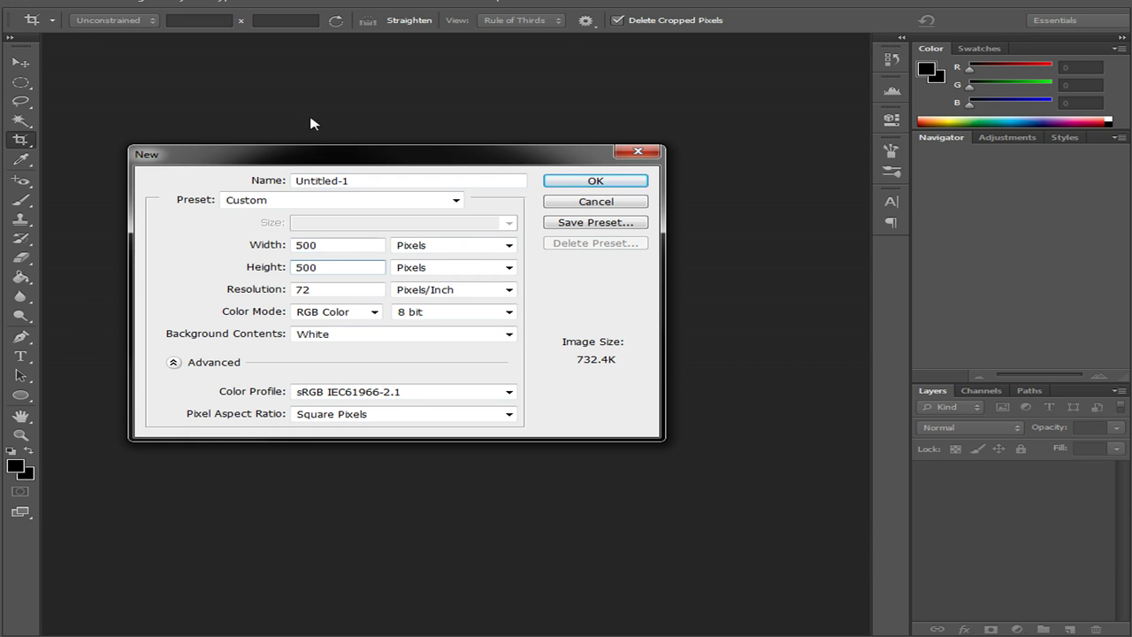
{"action": "left_click", "coordinate": [632, 187]}
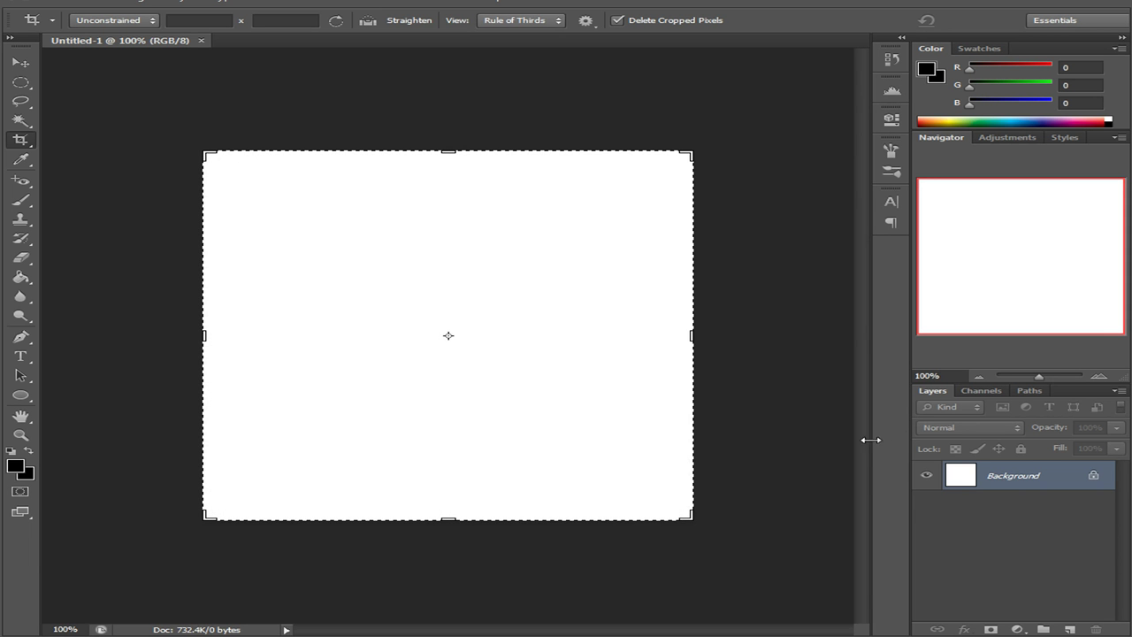
Deselect all and fill the whole canvas with black using the Paint Bucket
{"action": "left_click", "coordinate": [25, 281]}
{"action": "key", "text": "ctrl+d"}
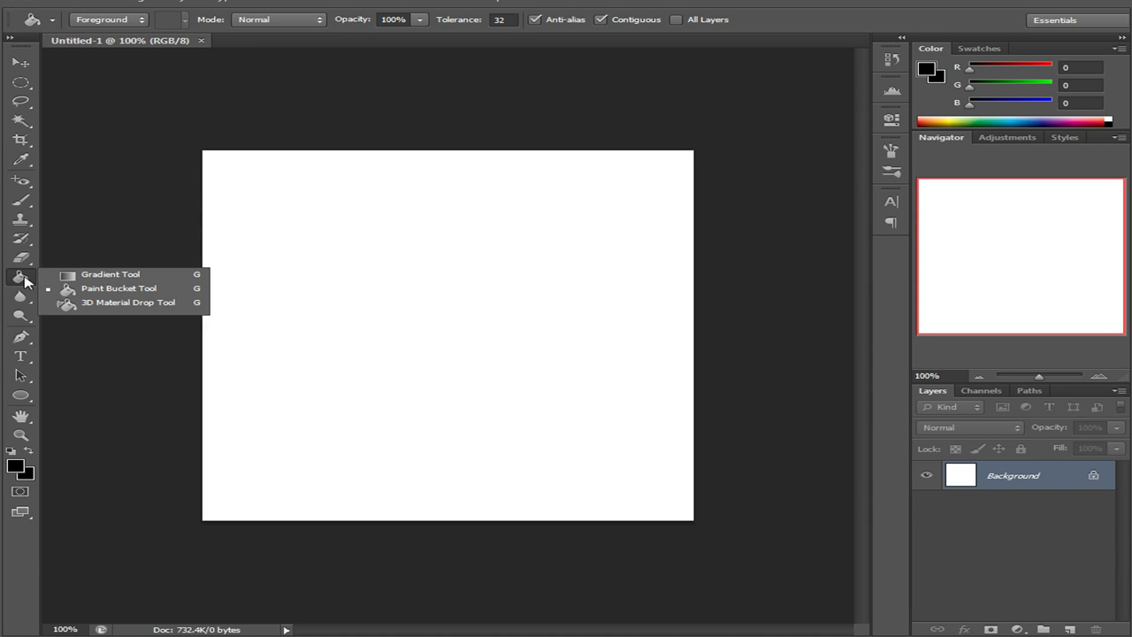
{"action": "left_click", "coordinate": [24, 281]}
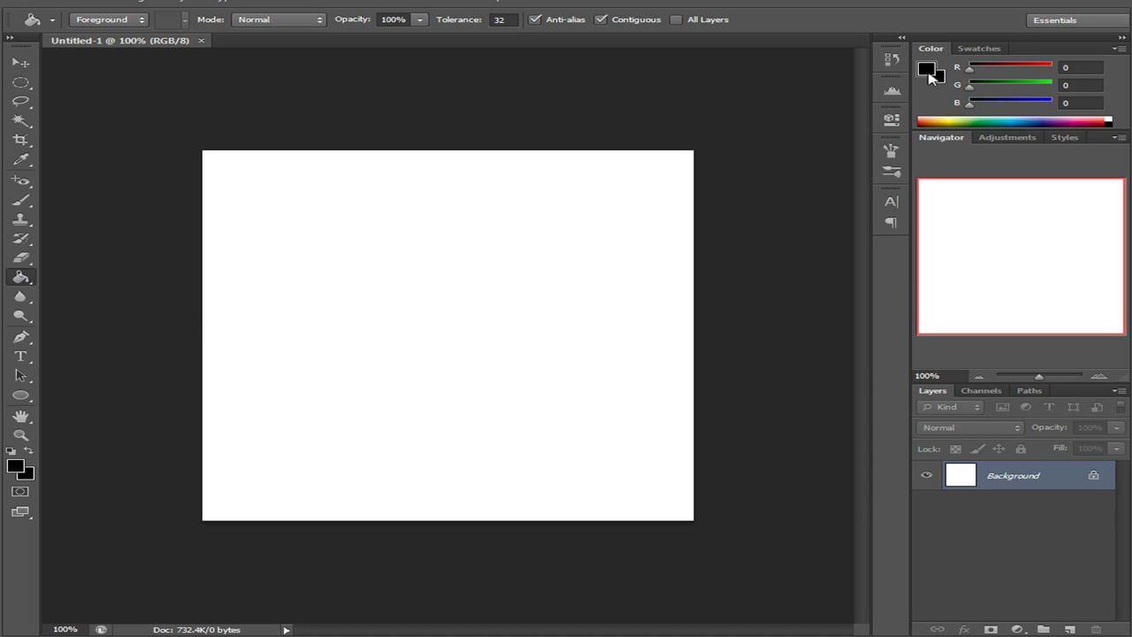
{"action": "left_click", "coordinate": [443, 285]}
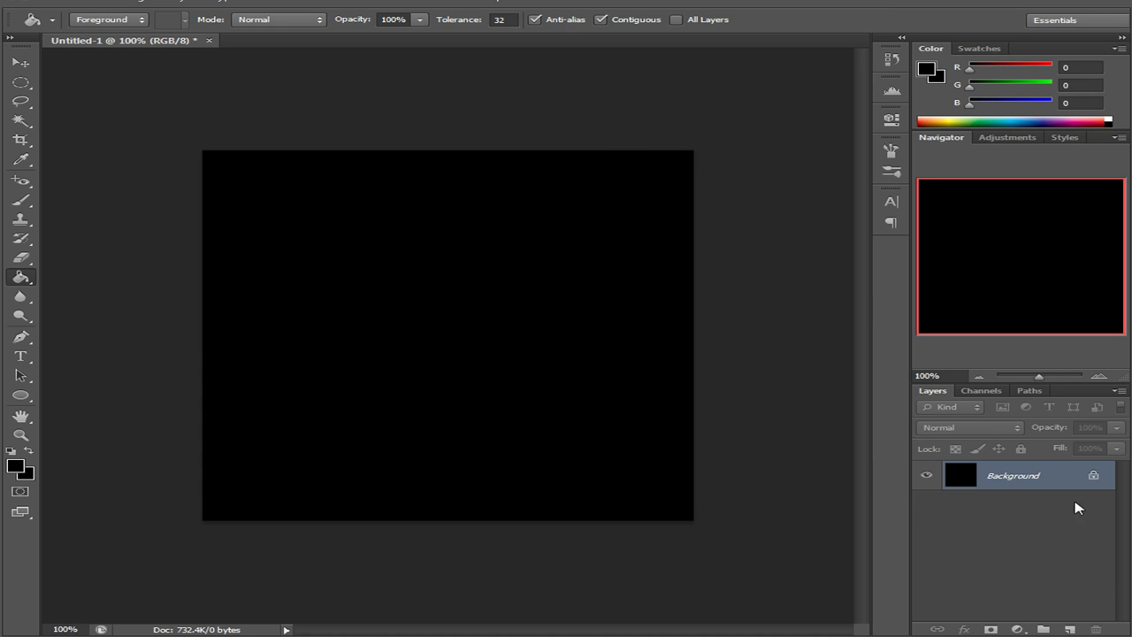
Duplicate the Background layer as a new layer named 'stars far'
{"action": "right_click", "coordinate": [991, 479]}
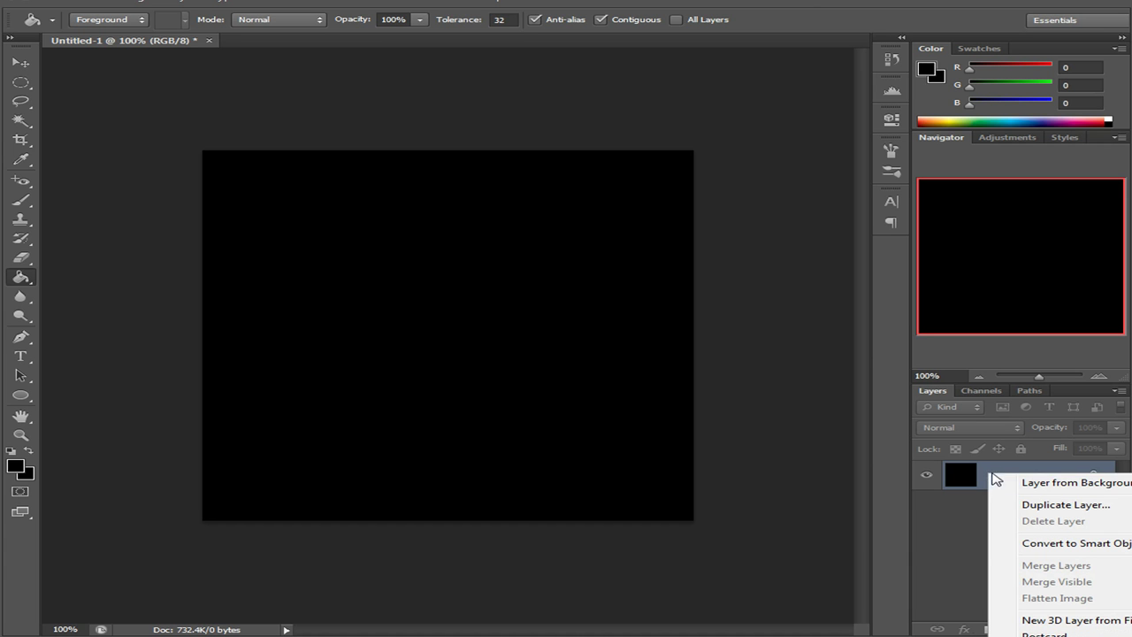
{"action": "left_click", "coordinate": [954, 539]}
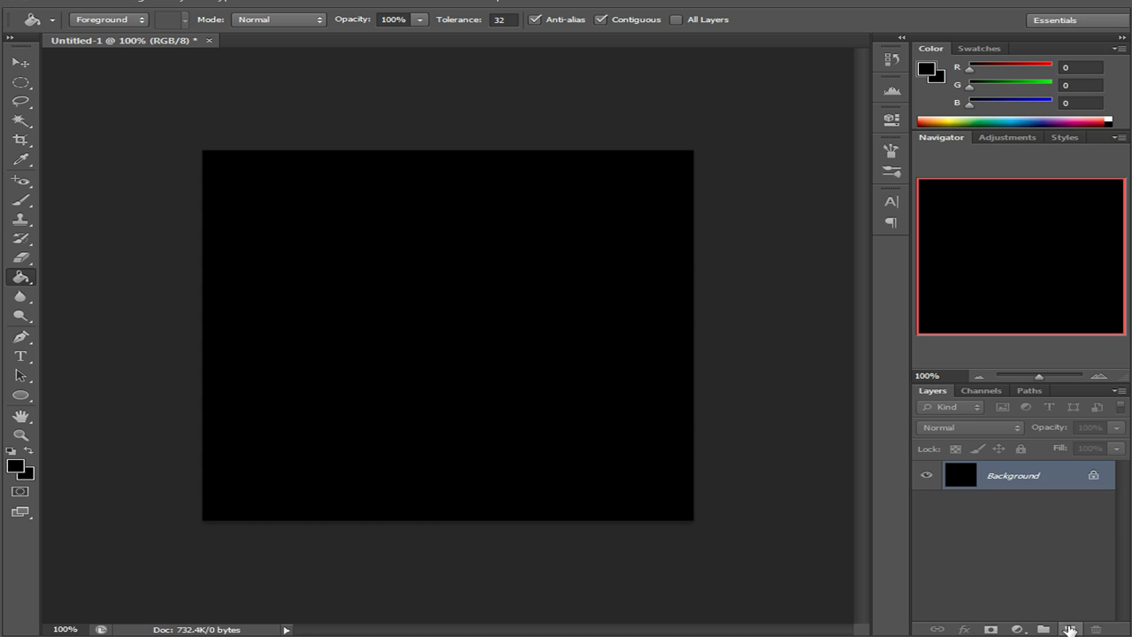
{"action": "left_click_drag", "start_coordinate": [980, 483], "coordinate": [1037, 477]}
{"action": "right_click", "coordinate": [1037, 475]}
{"action": "left_click", "coordinate": [1070, 504]}
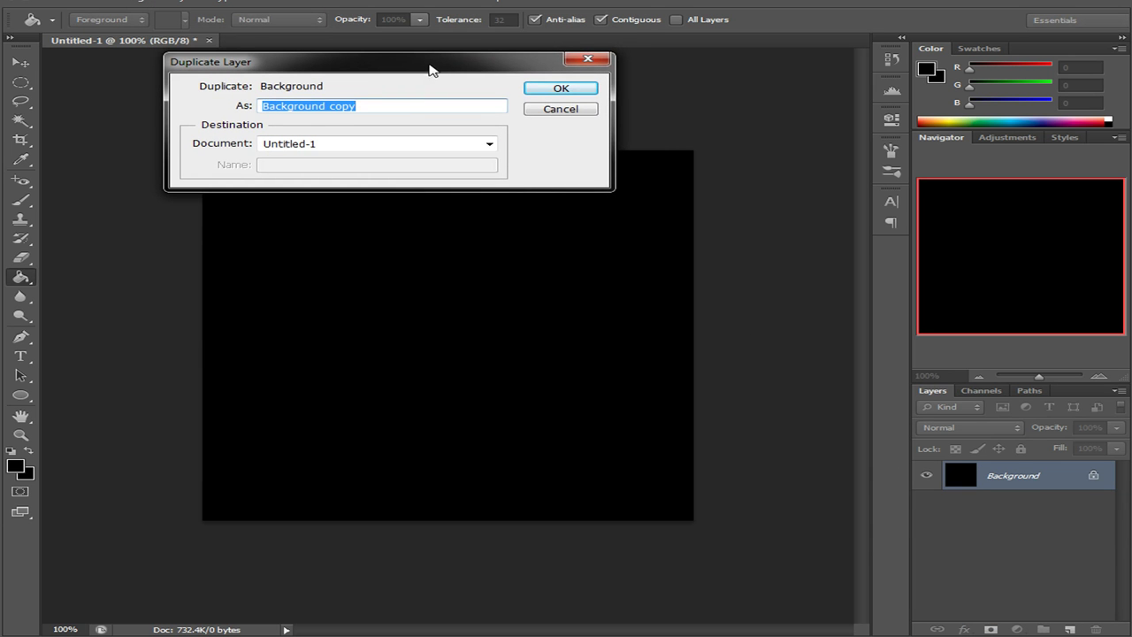
{"action": "left_click_drag", "start_coordinate": [431, 69], "coordinate": [470, 189]}
{"action": "left_click", "coordinate": [458, 227]}
{"action": "left_click_drag", "start_coordinate": [458, 228], "coordinate": [293, 225]}
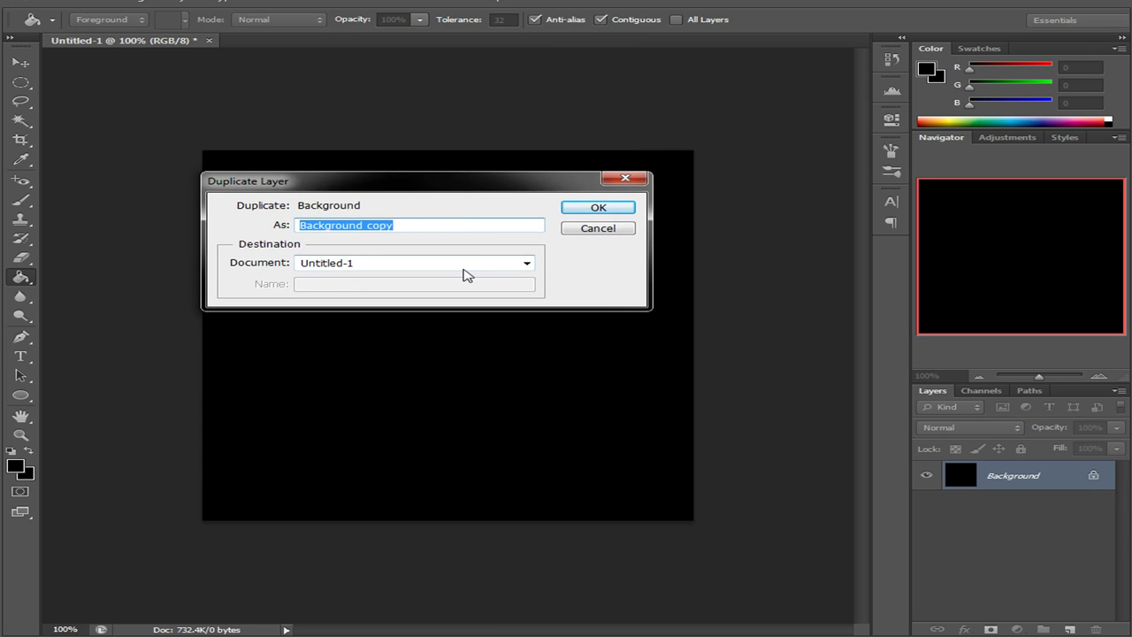
{"action": "type", "text": "st"}
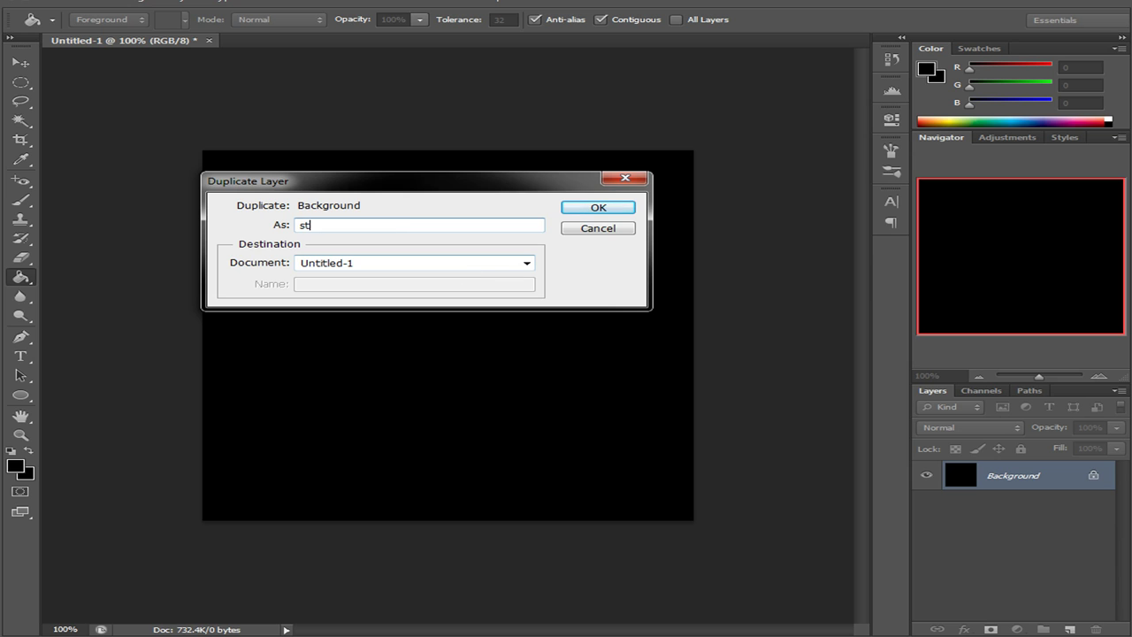
{"action": "type", "text": "ars far"}
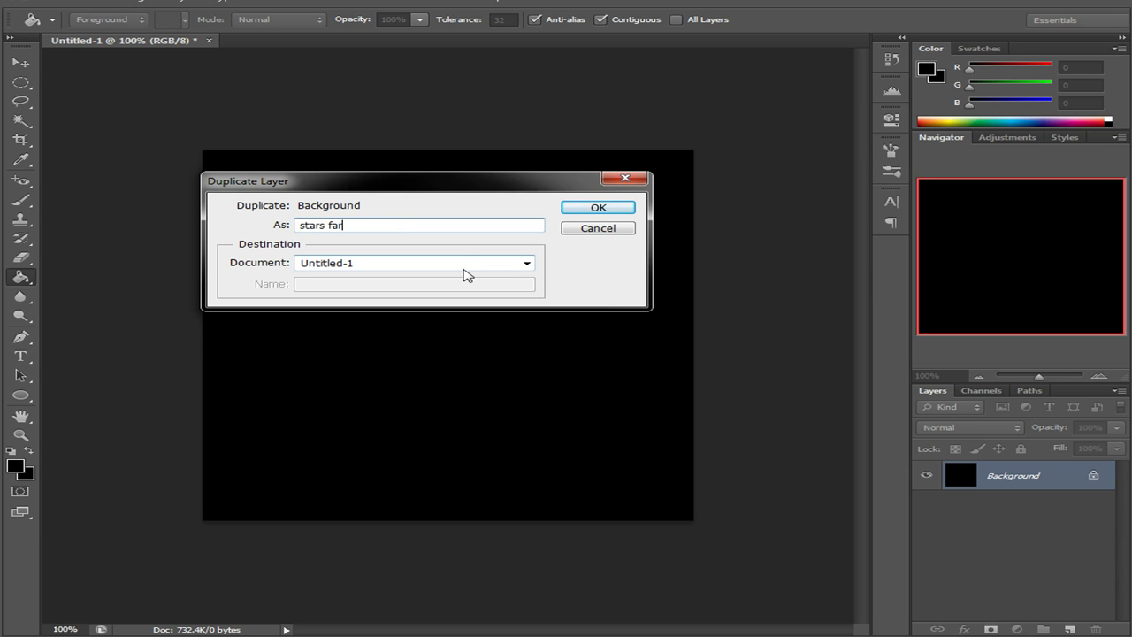
{"action": "left_click", "coordinate": [595, 211]}
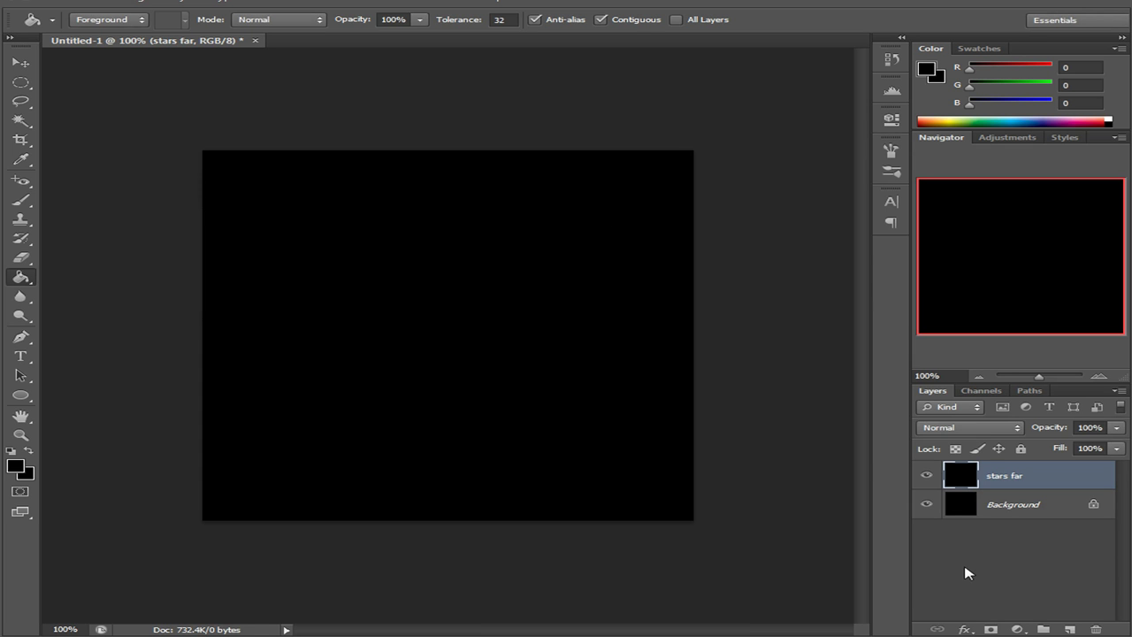
Make stars far the active layer and open Filter > Noise > Add Noise
{"action": "left_click", "coordinate": [1008, 505]}
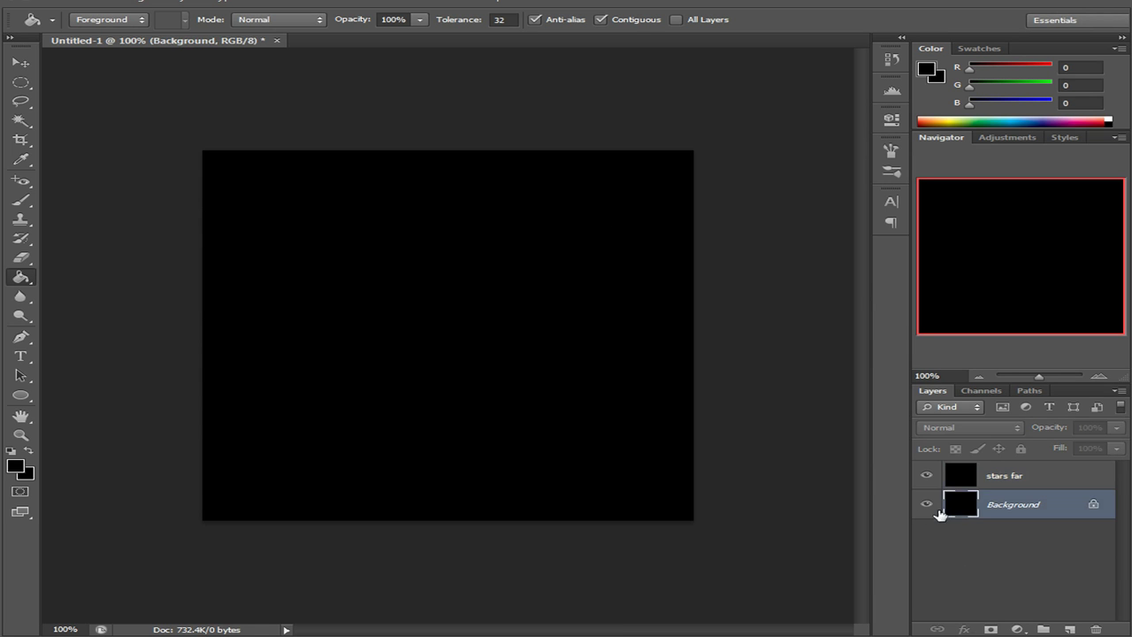
{"action": "left_click", "coordinate": [993, 480]}
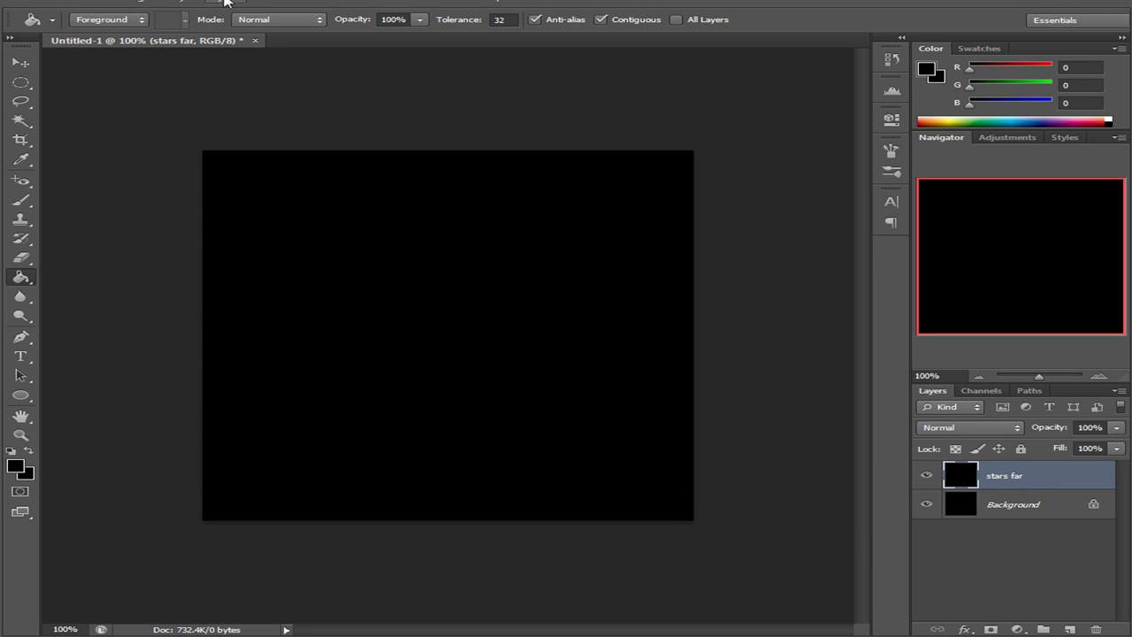
{"action": "left_click", "coordinate": [117, 2]}
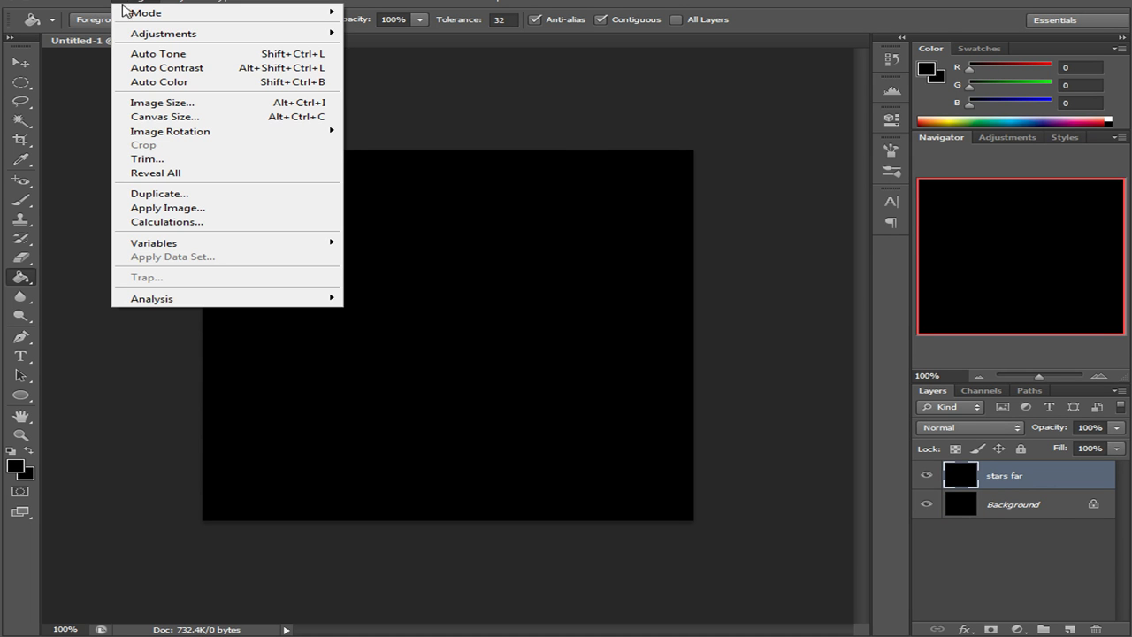
{"action": "mouse_move", "coordinate": [139, 37]}
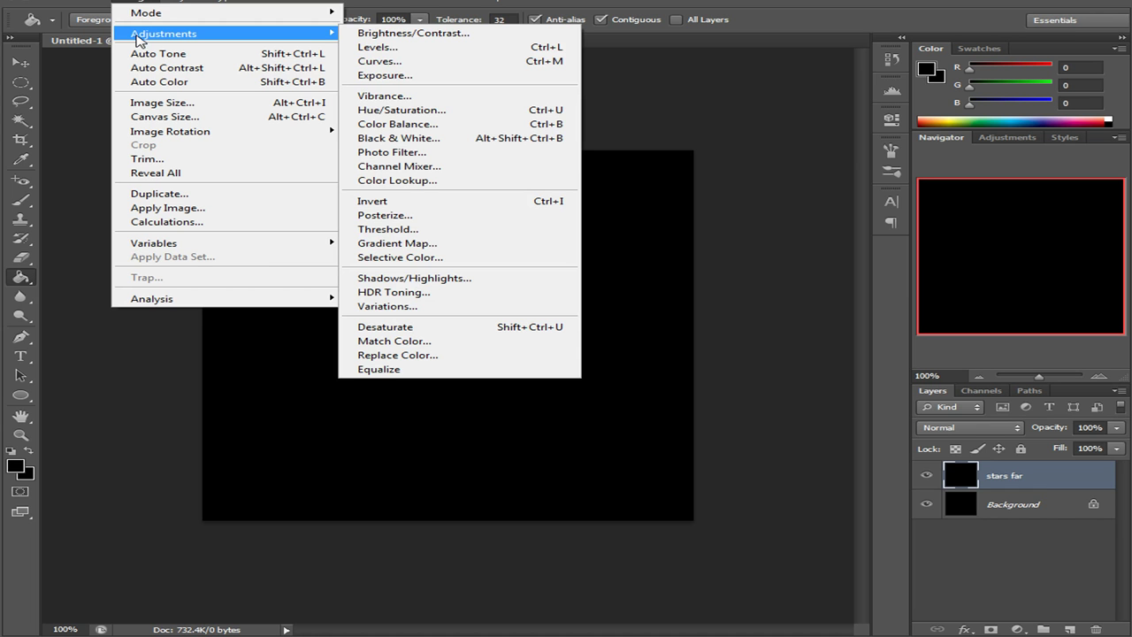
{"action": "mouse_move", "coordinate": [306, 5]}
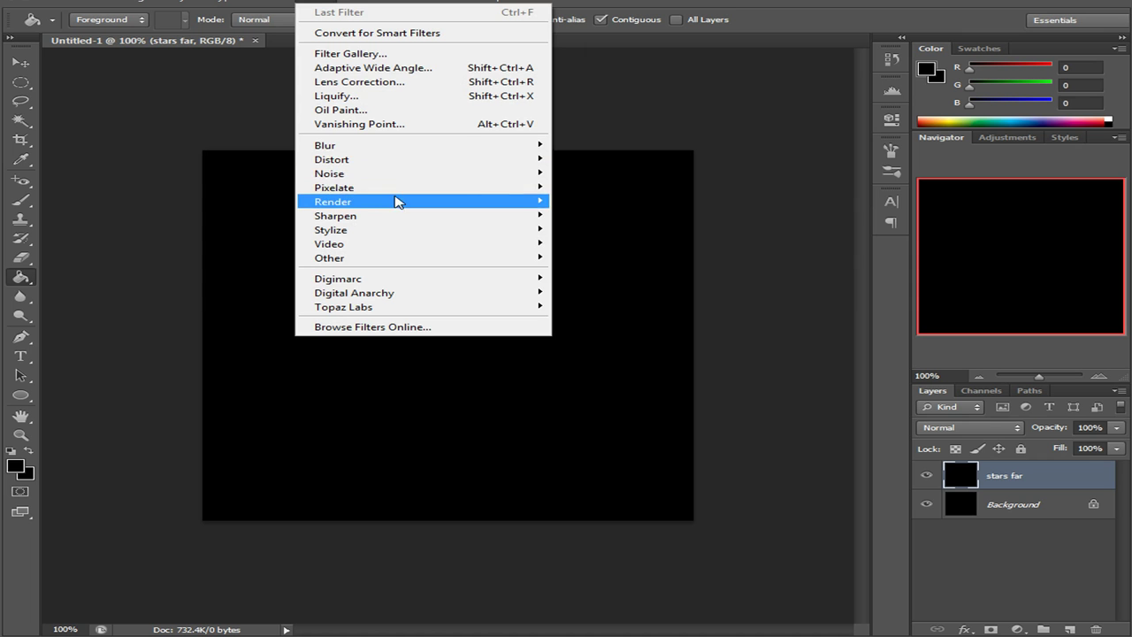
{"action": "mouse_move", "coordinate": [417, 180]}
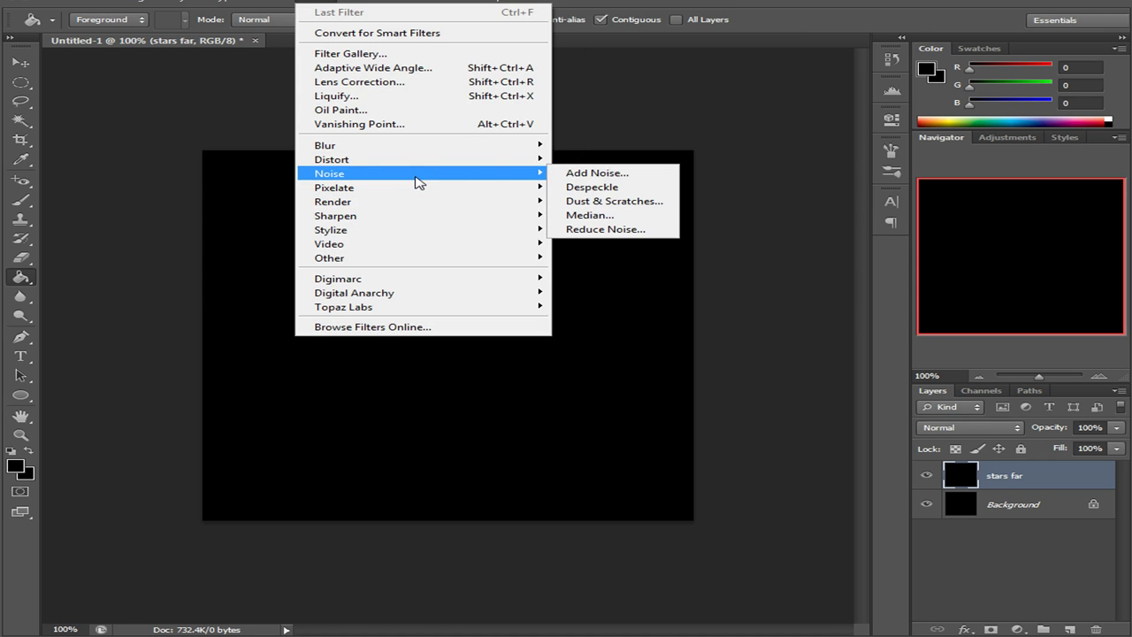
{"action": "left_click", "coordinate": [598, 173]}
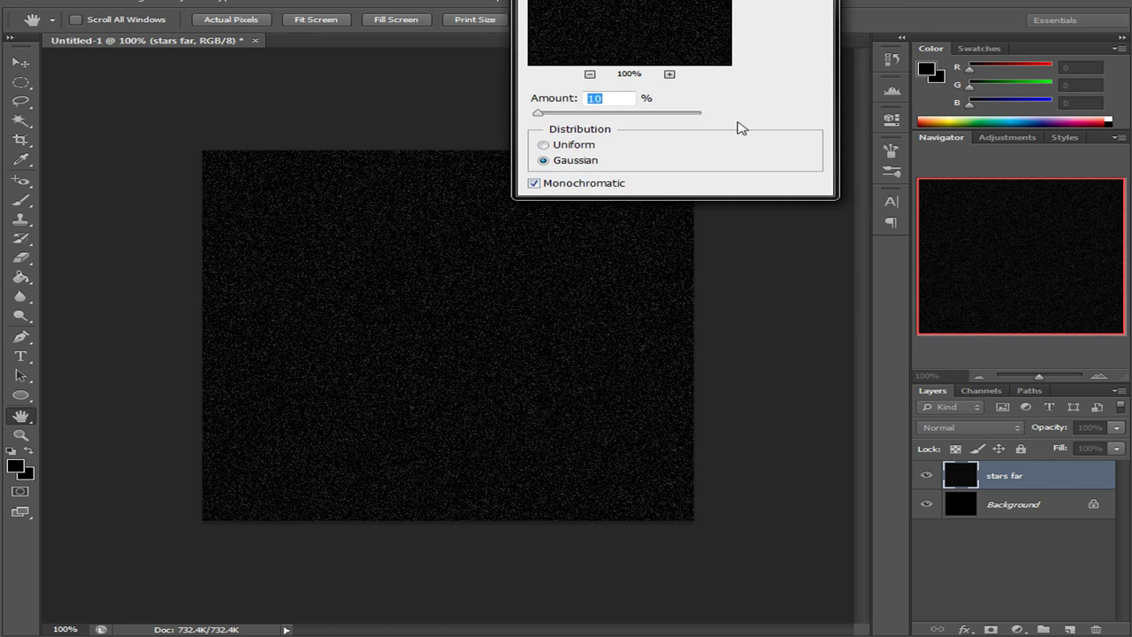
Apply Gaussian monochromatic noise at amount 10 to the stars far layer
{"action": "left_click_drag", "start_coordinate": [678, 0], "coordinate": [639, 197]}
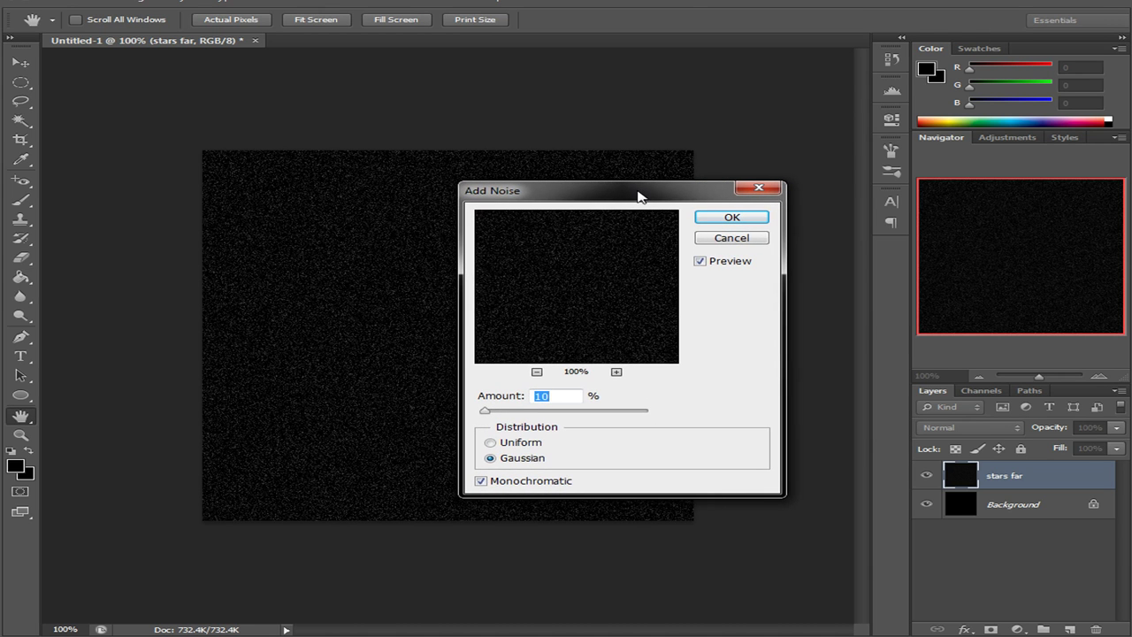
{"action": "left_click", "coordinate": [713, 268]}
{"action": "left_click", "coordinate": [715, 268]}
{"action": "double_click", "coordinate": [569, 400]}
{"action": "mouse_move", "coordinate": [486, 415]}
{"action": "left_mouse_down"}
{"action": "mouse_move", "coordinate": [646, 417]}
{"action": "mouse_move", "coordinate": [482, 416]}
{"action": "left_mouse_up"}
{"action": "left_click", "coordinate": [548, 397]}
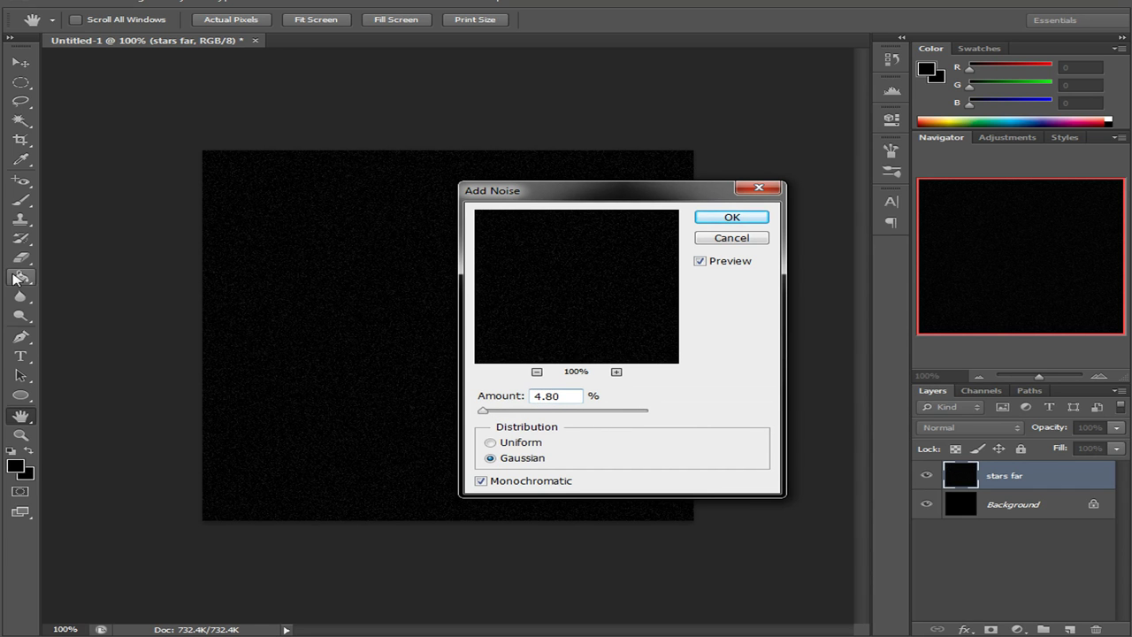
{"action": "key", "text": "ctrl+a"}
{"action": "type", "text": "5"}
{"action": "left_click", "coordinate": [758, 221]}
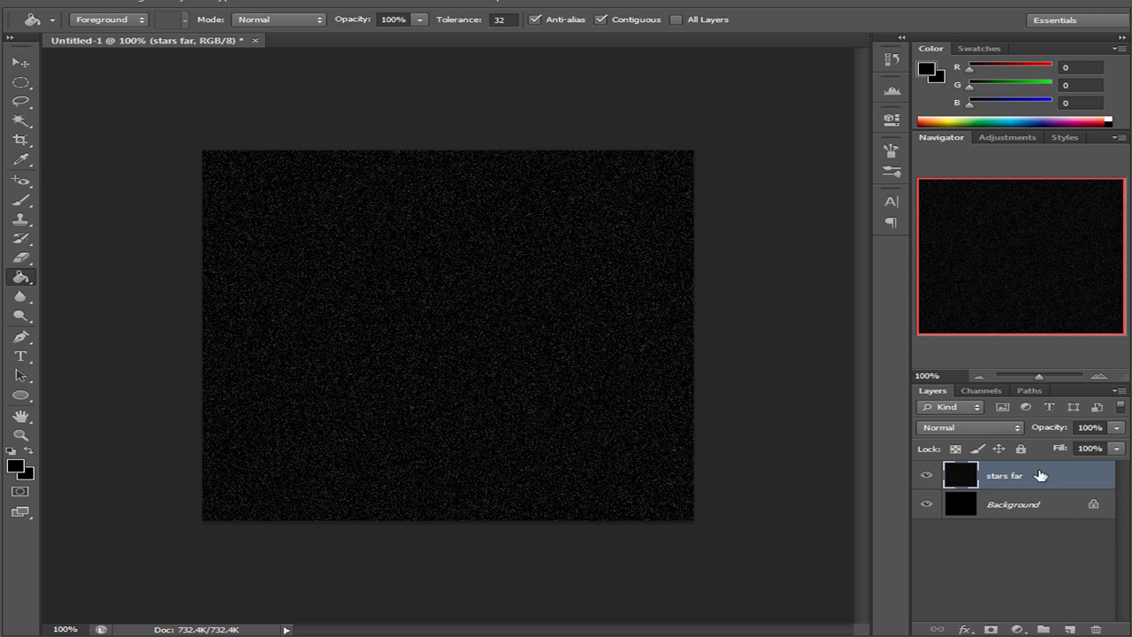
{"action": "right_click", "coordinate": [989, 479]}
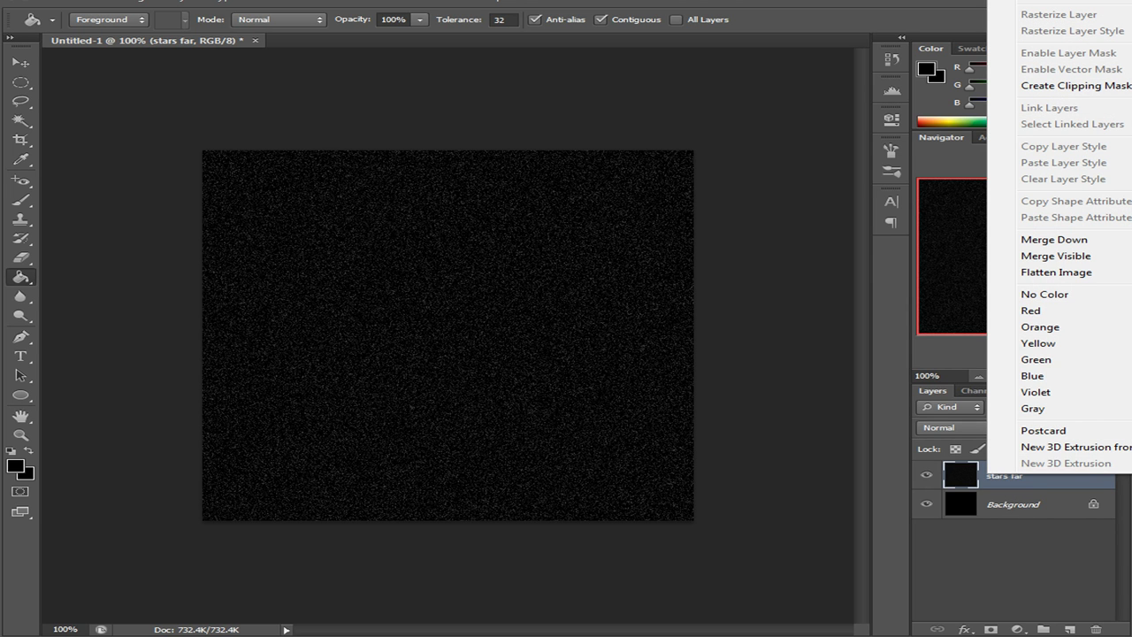
{"action": "left_click", "coordinate": [1062, 2]}
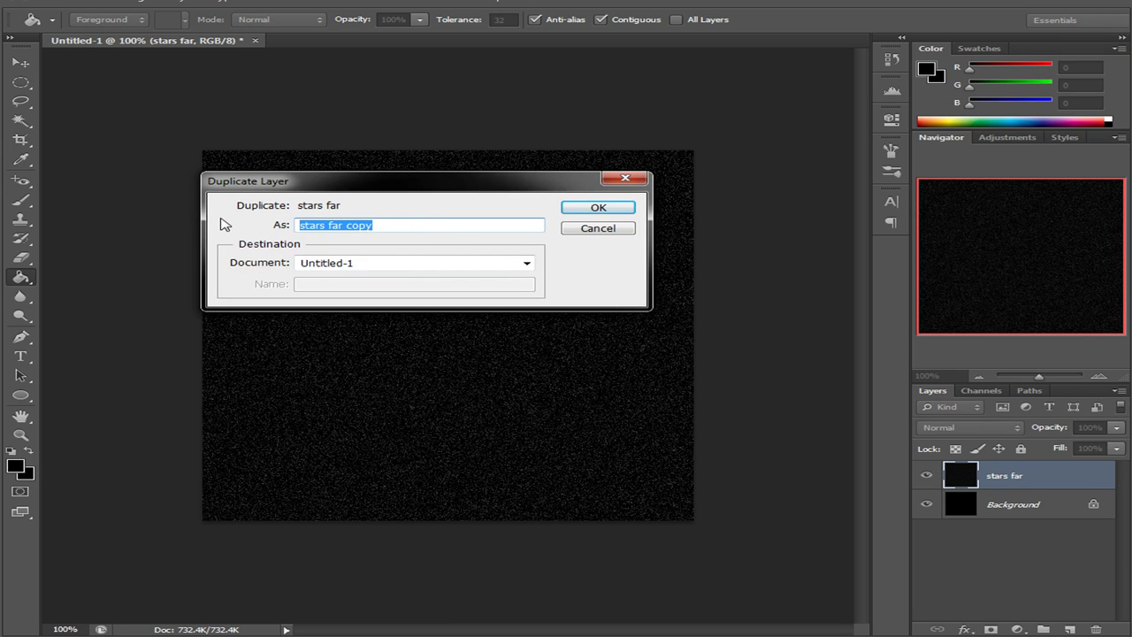
{"action": "type", "text": "star"}
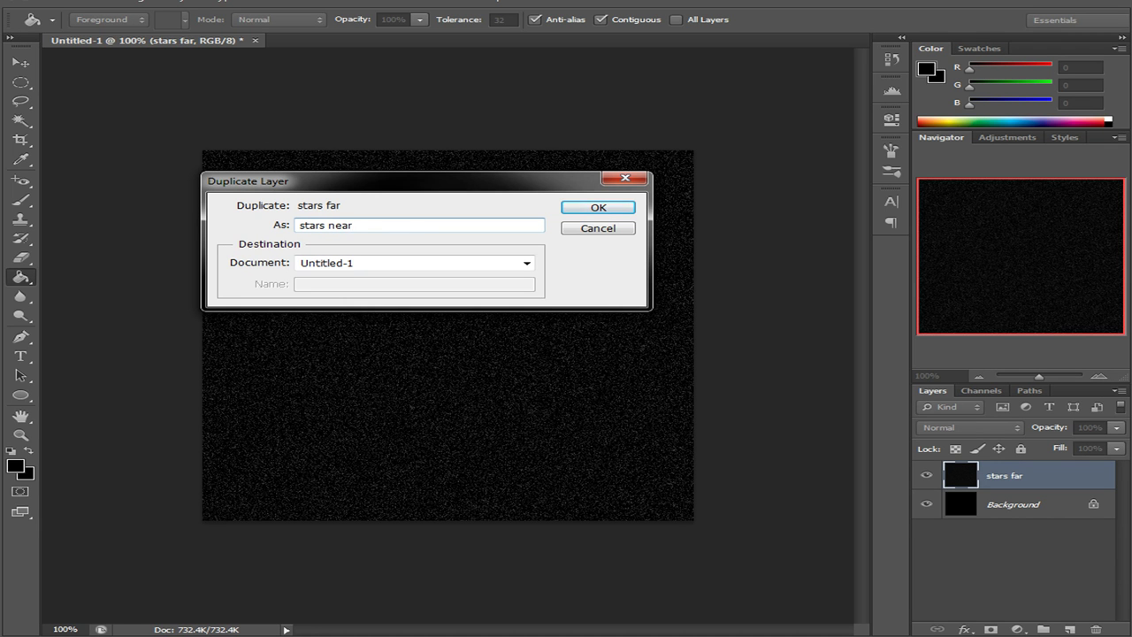
{"action": "left_click", "coordinate": [598, 208]}
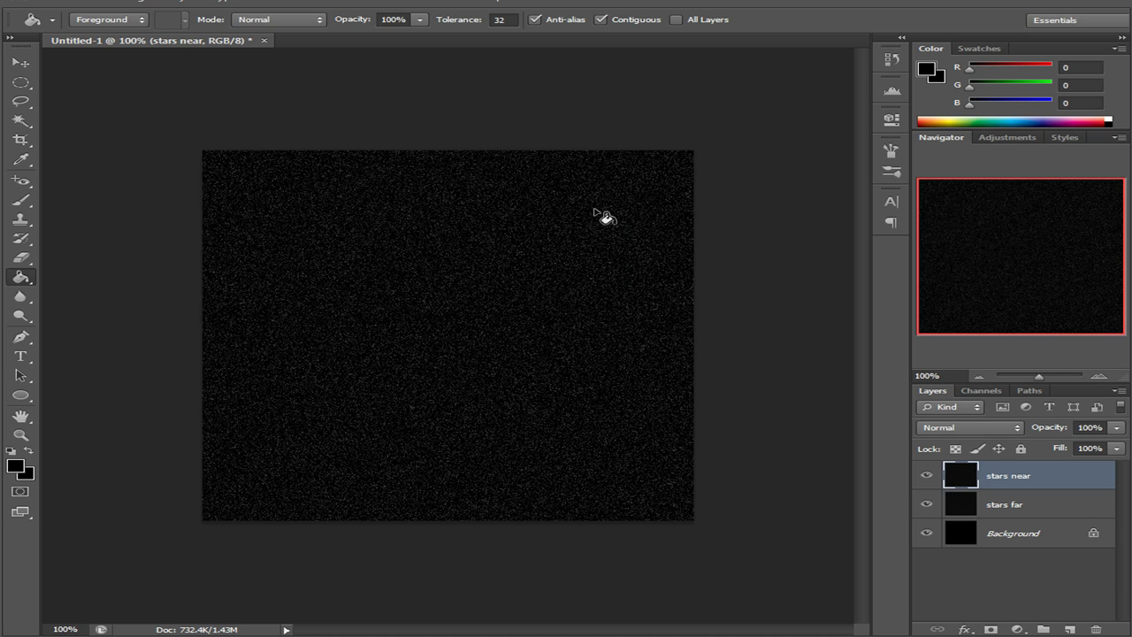
{"action": "left_click", "coordinate": [926, 476]}
{"action": "left_click", "coordinate": [926, 476]}
{"action": "right_click", "coordinate": [1014, 485]}
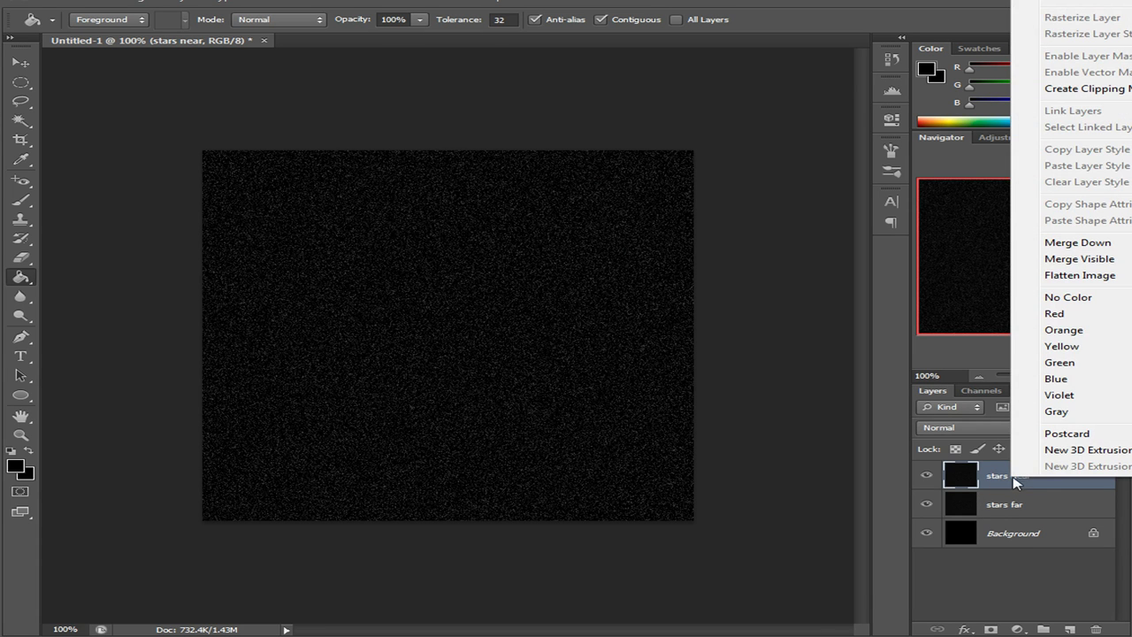
Free-transform stars near to about 160% × 152%, rotate it roughly 90°, and commit
{"action": "left_click", "coordinate": [730, 164]}
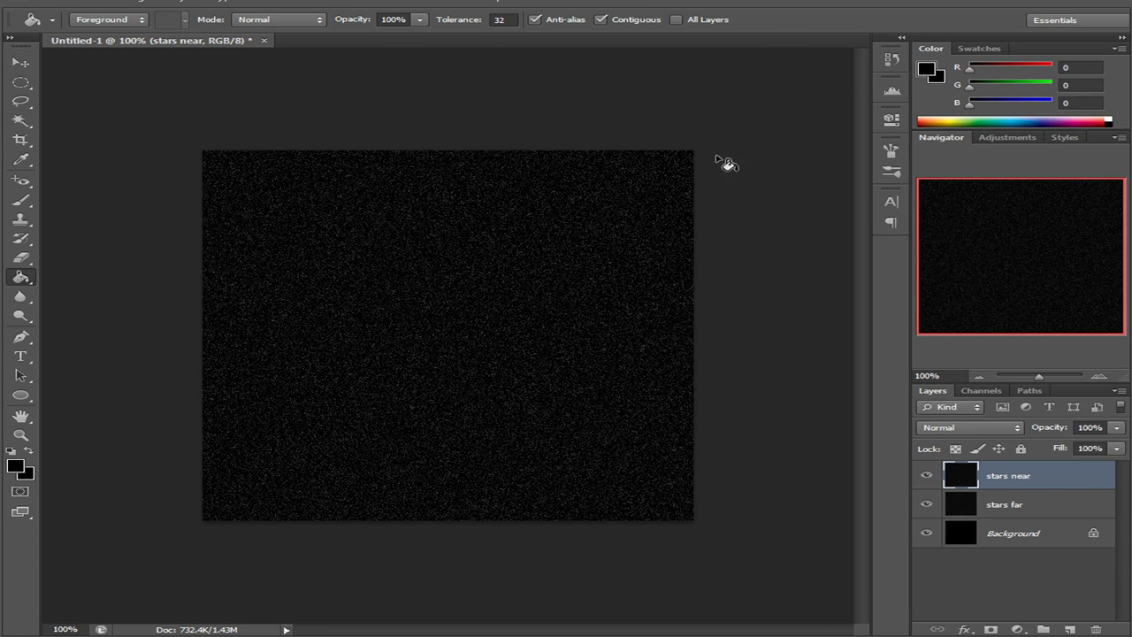
{"action": "right_click", "coordinate": [560, 317]}
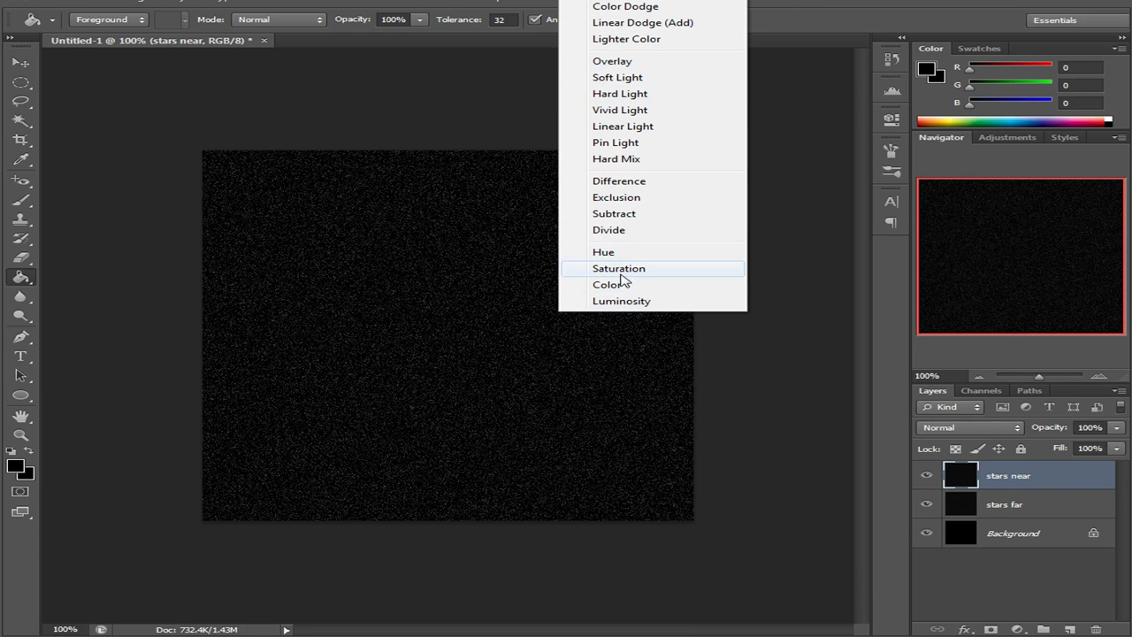
{"action": "left_click", "coordinate": [769, 10]}
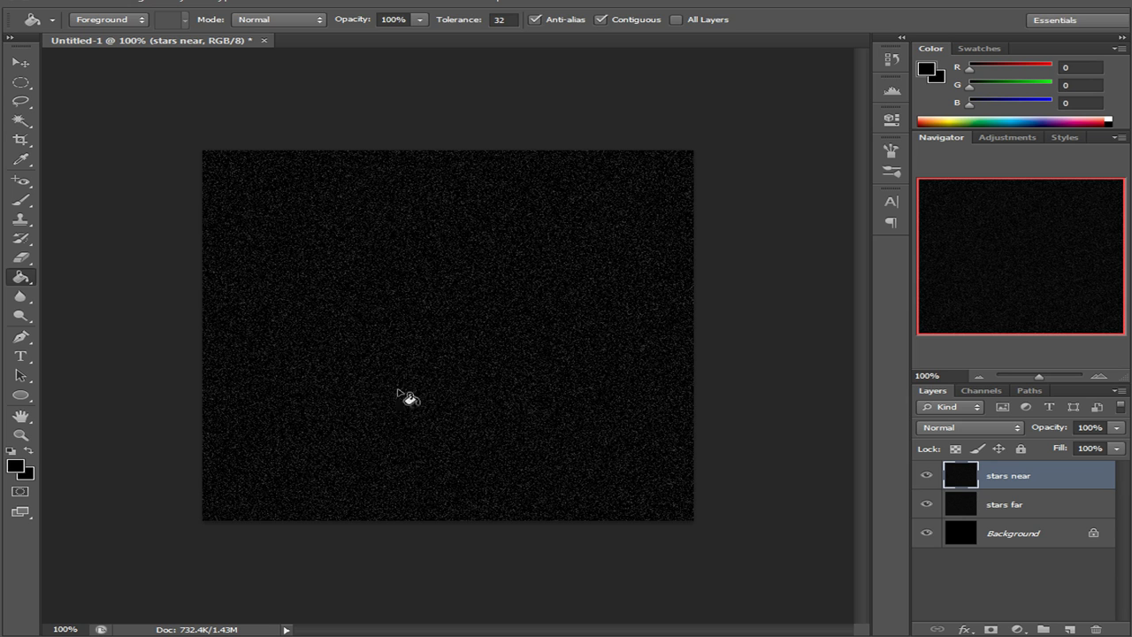
{"action": "key", "text": "ctrl+t"}
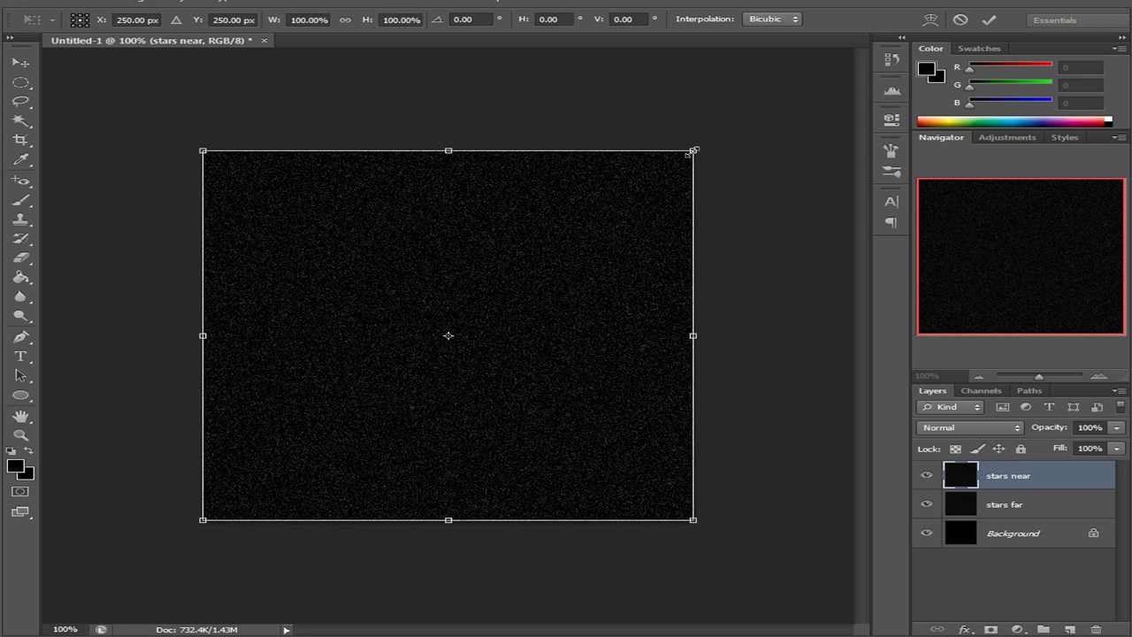
{"action": "left_click_drag", "start_coordinate": [698, 153], "coordinate": [696, 156]}
{"action": "key", "text": "ctrl+z"}
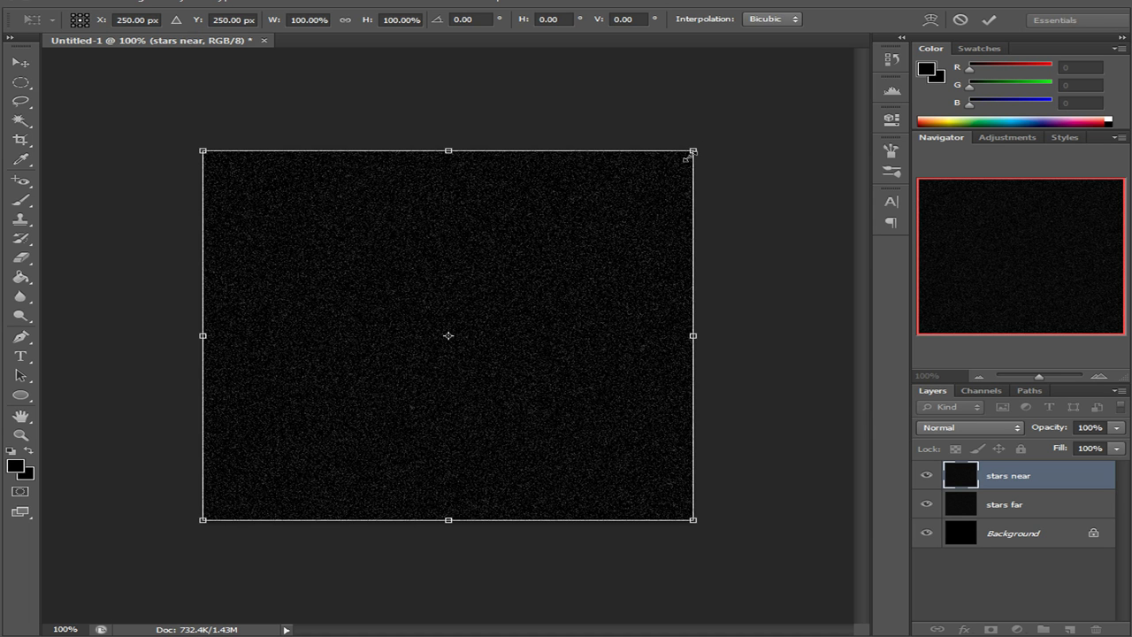
{"action": "left_click_drag", "start_coordinate": [695, 151], "coordinate": [687, 158]}
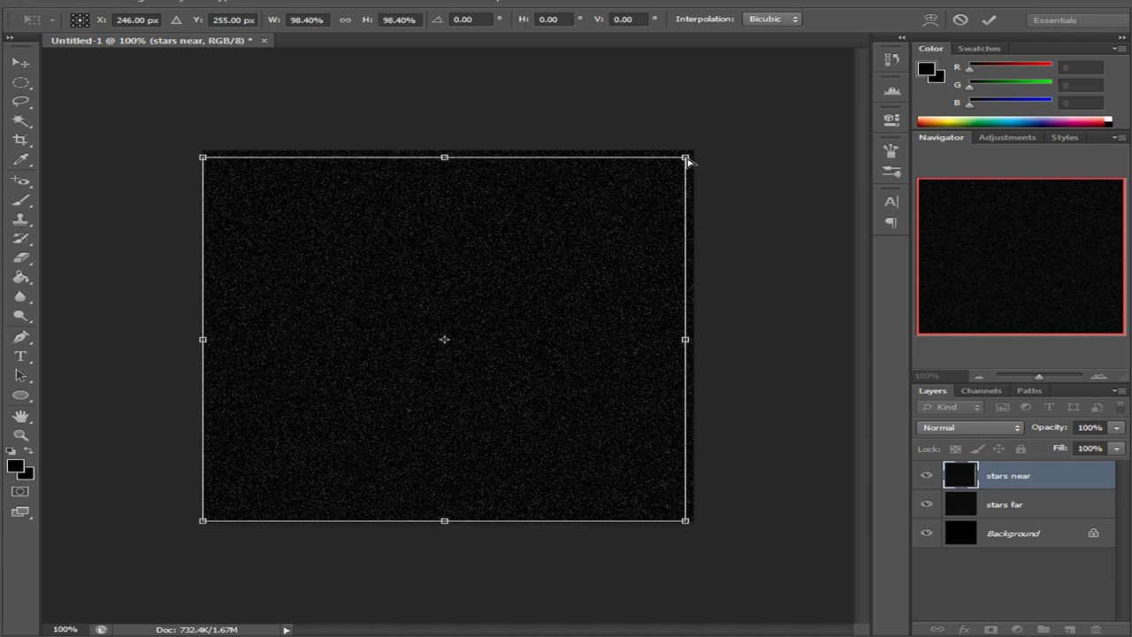
{"action": "key", "text": "ctrl+z"}
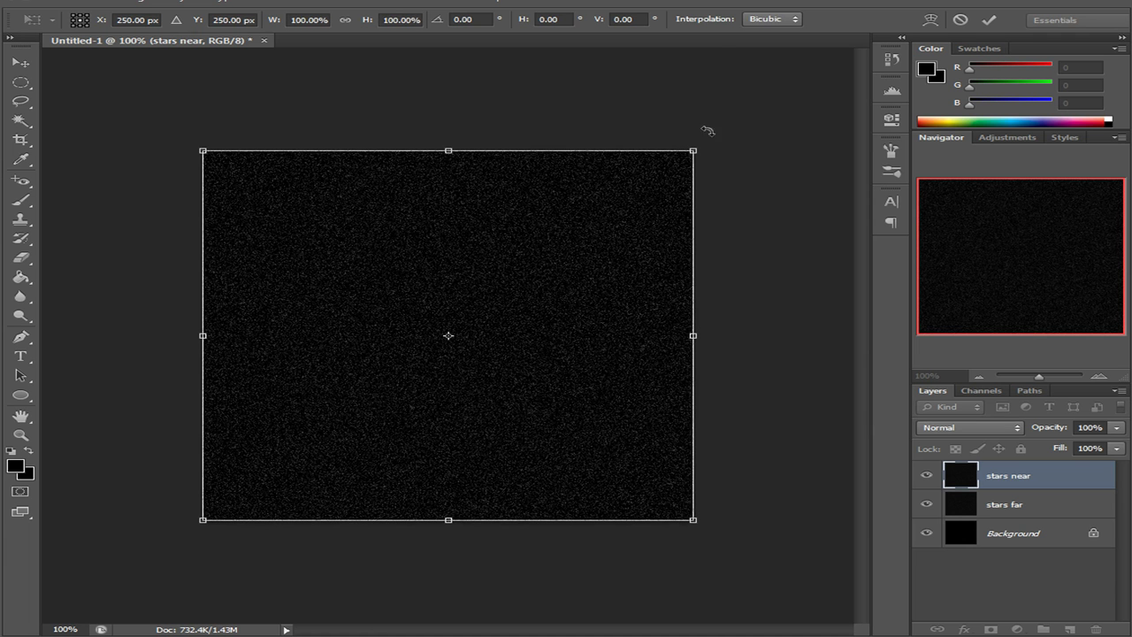
{"action": "left_click_drag", "start_coordinate": [695, 150], "coordinate": [842, 54]}
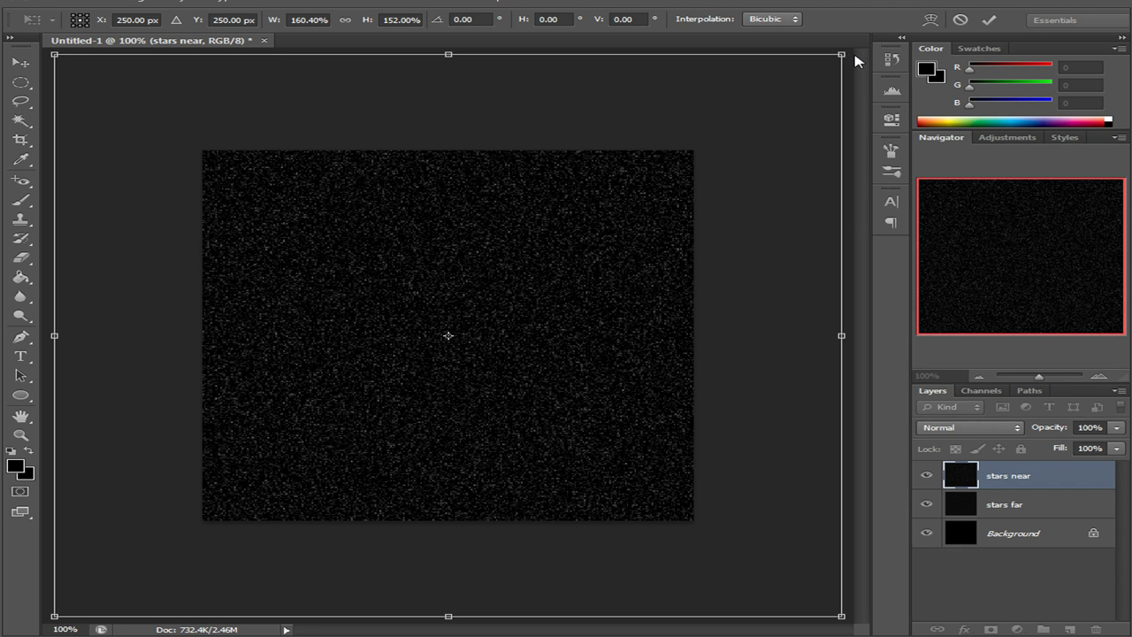
{"action": "left_click", "coordinate": [978, 376]}
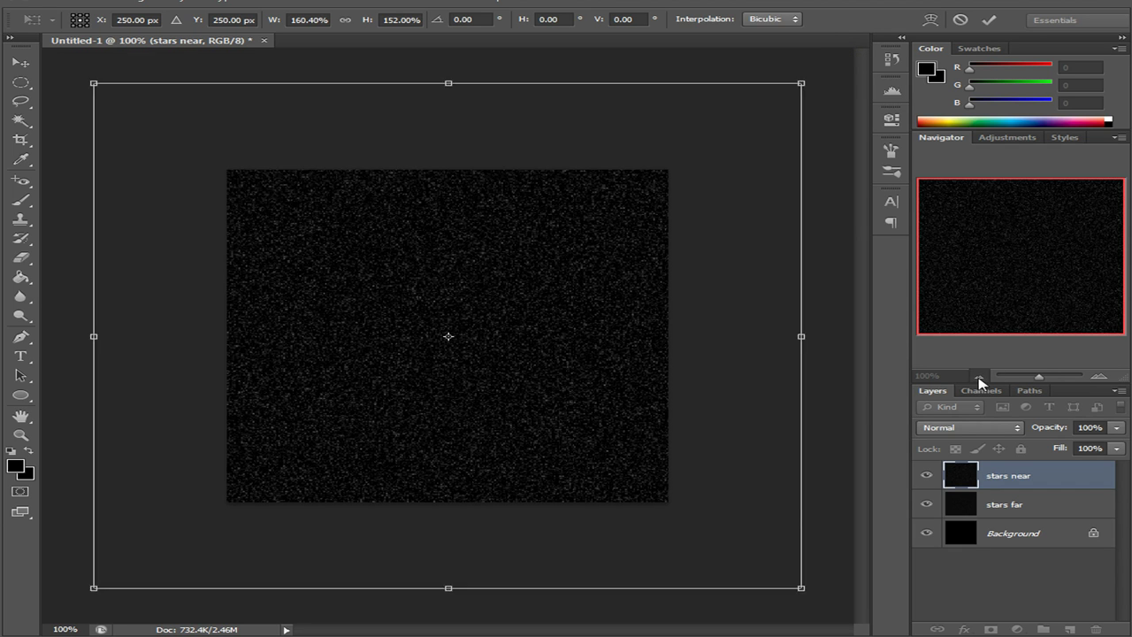
{"action": "left_click_drag", "start_coordinate": [737, 139], "coordinate": [746, 585]}
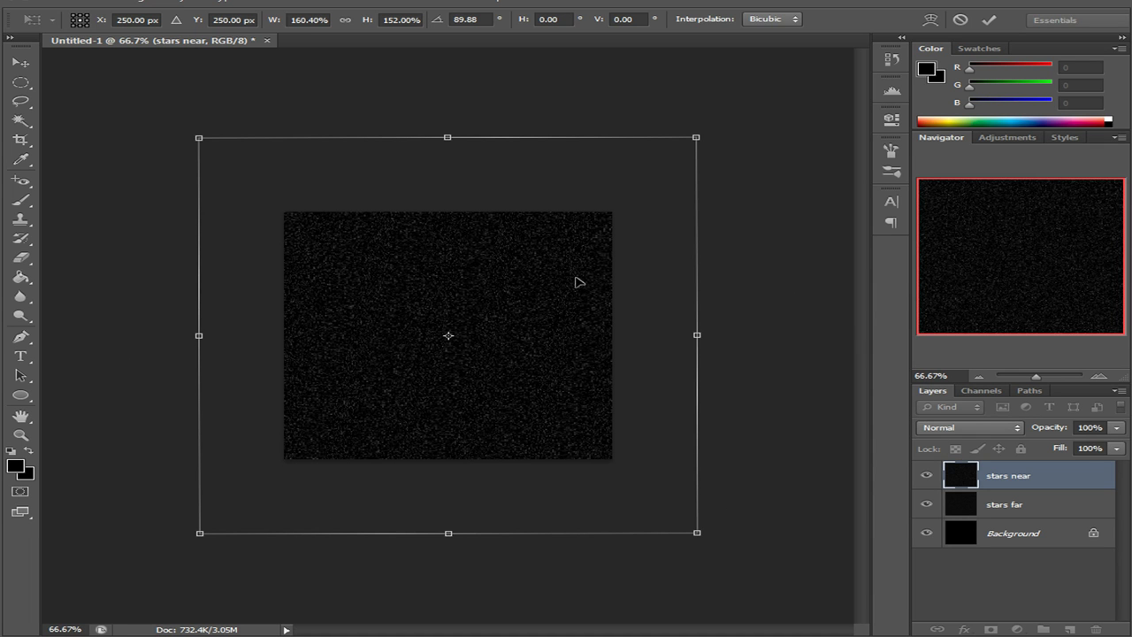
{"action": "key", "text": "g"}
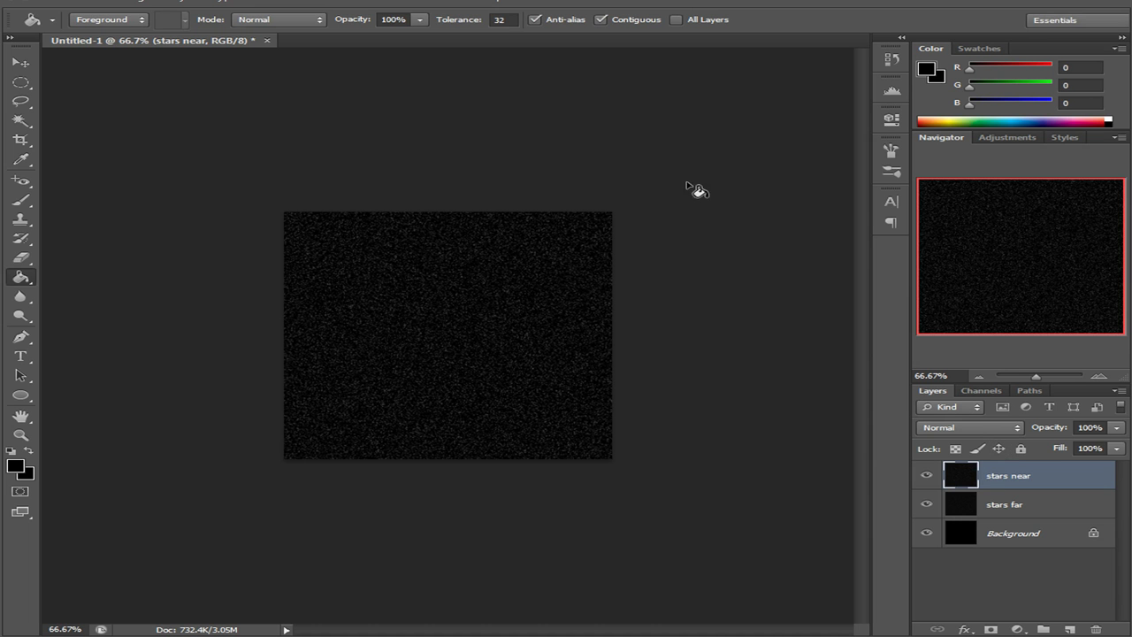
{"action": "left_click", "coordinate": [1100, 376]}
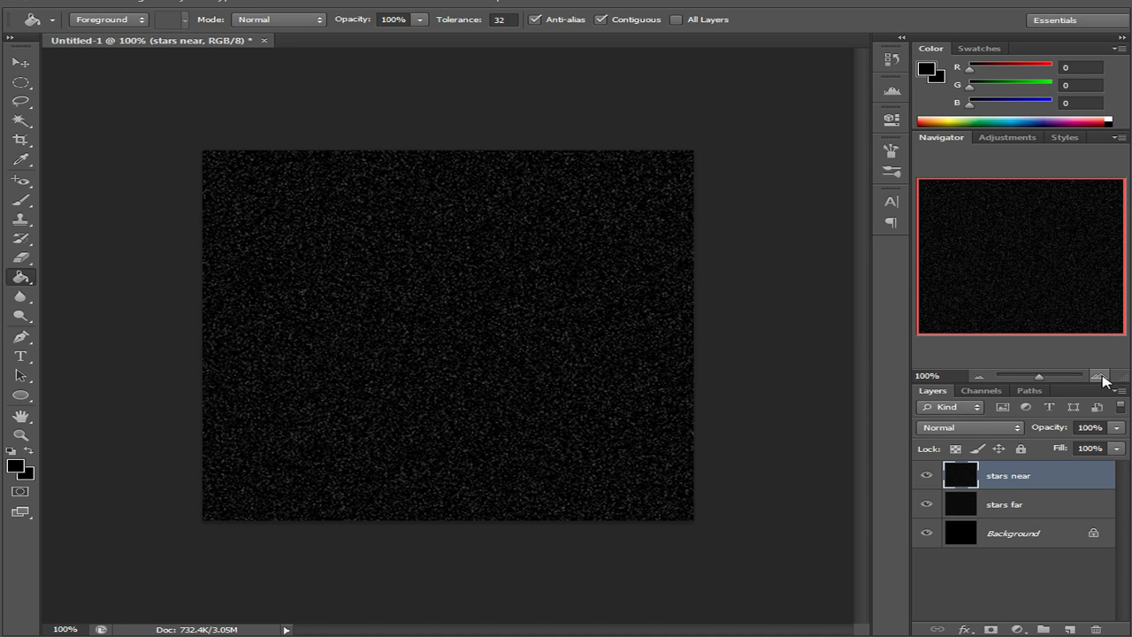
{"action": "left_click", "coordinate": [1101, 379]}
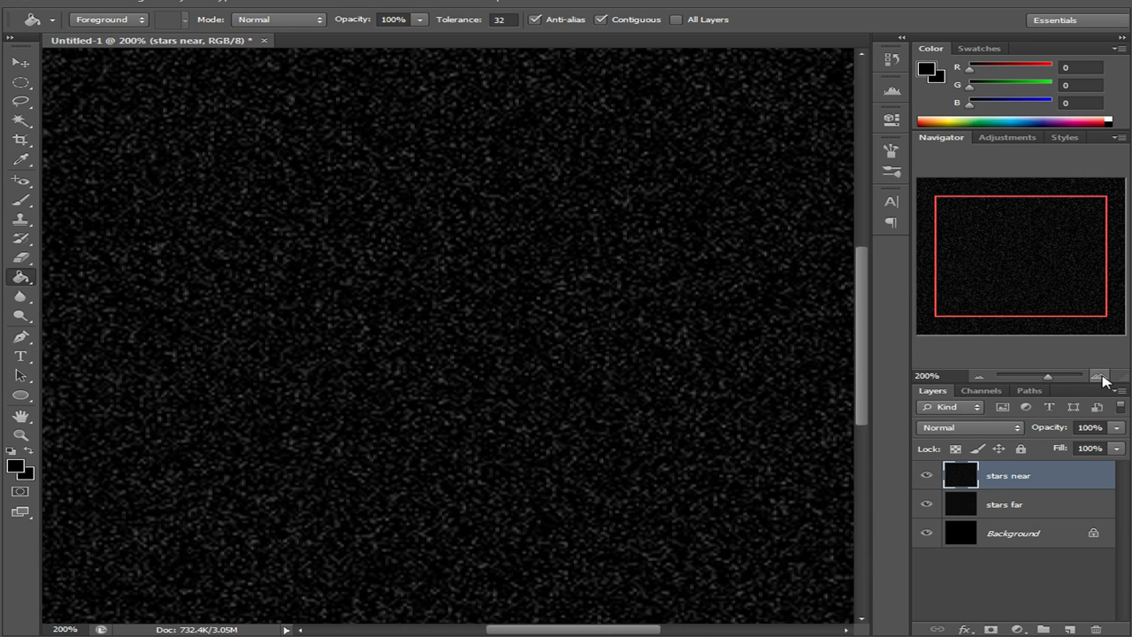
{"action": "left_click", "coordinate": [980, 376]}
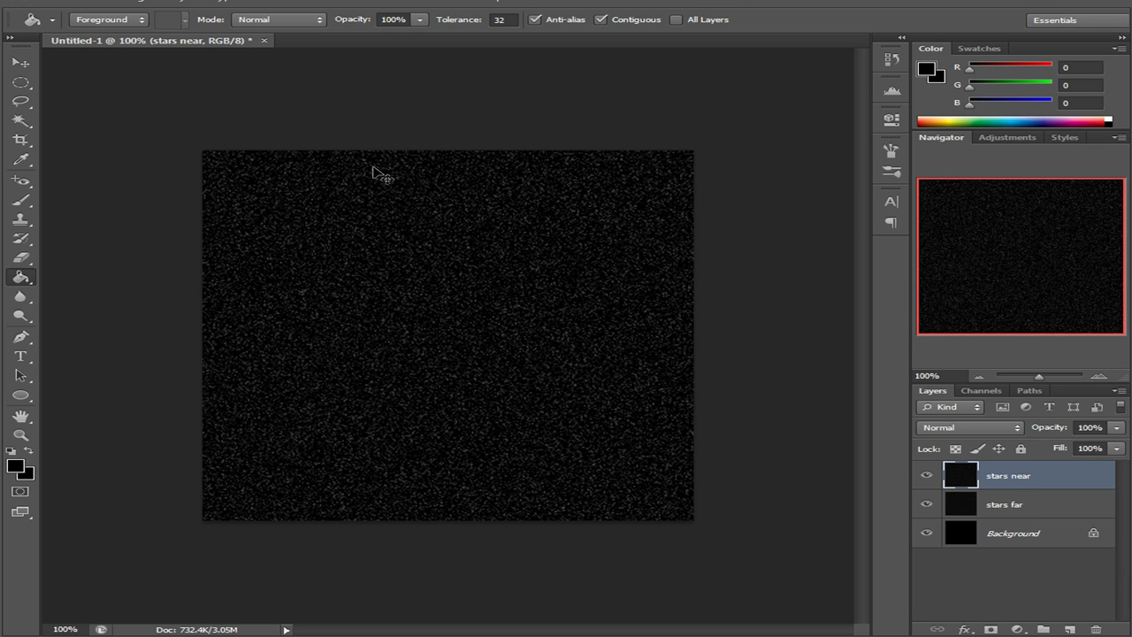
Invert the stars near layer and bring up Image > Adjustments > Levels
{"action": "key", "text": "ctrl+i"}
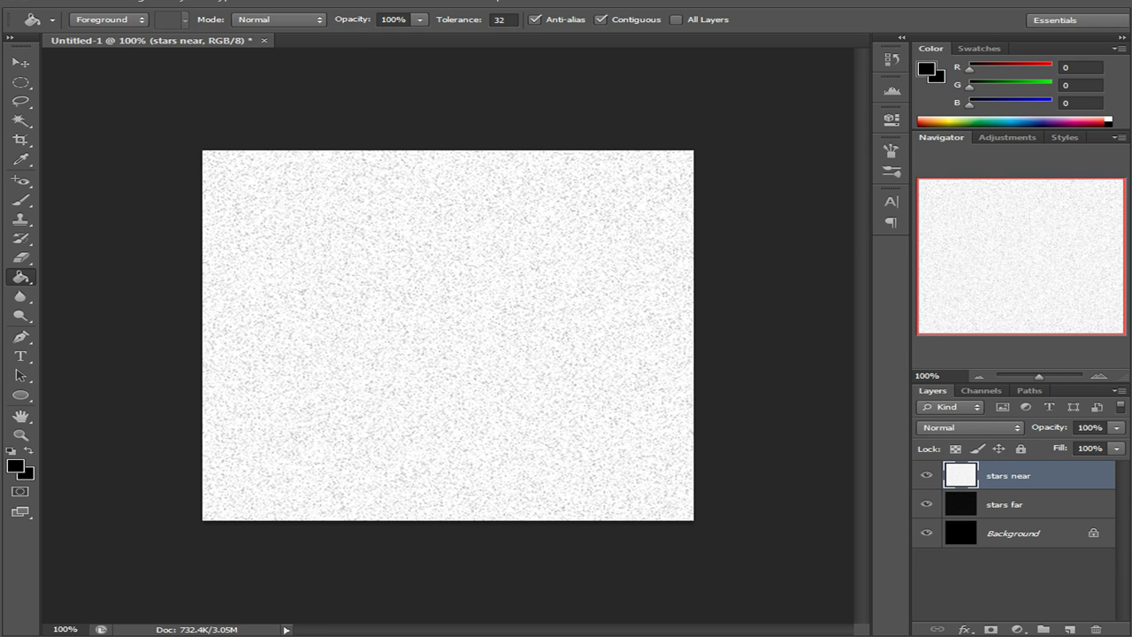
{"action": "left_click", "coordinate": [145, 3]}
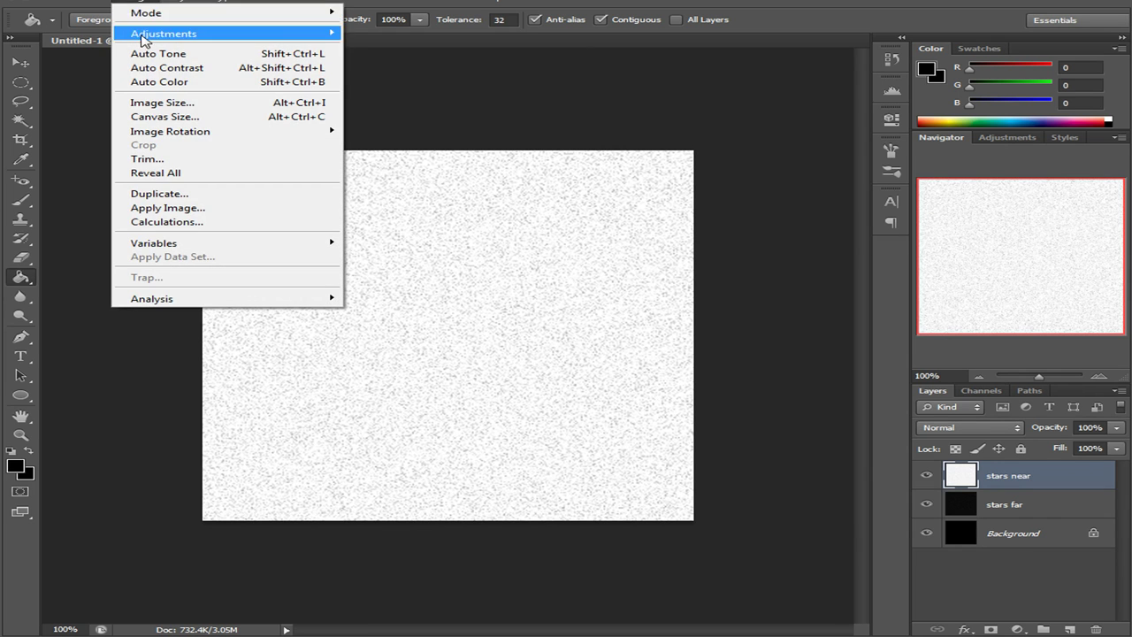
{"action": "mouse_move", "coordinate": [144, 37]}
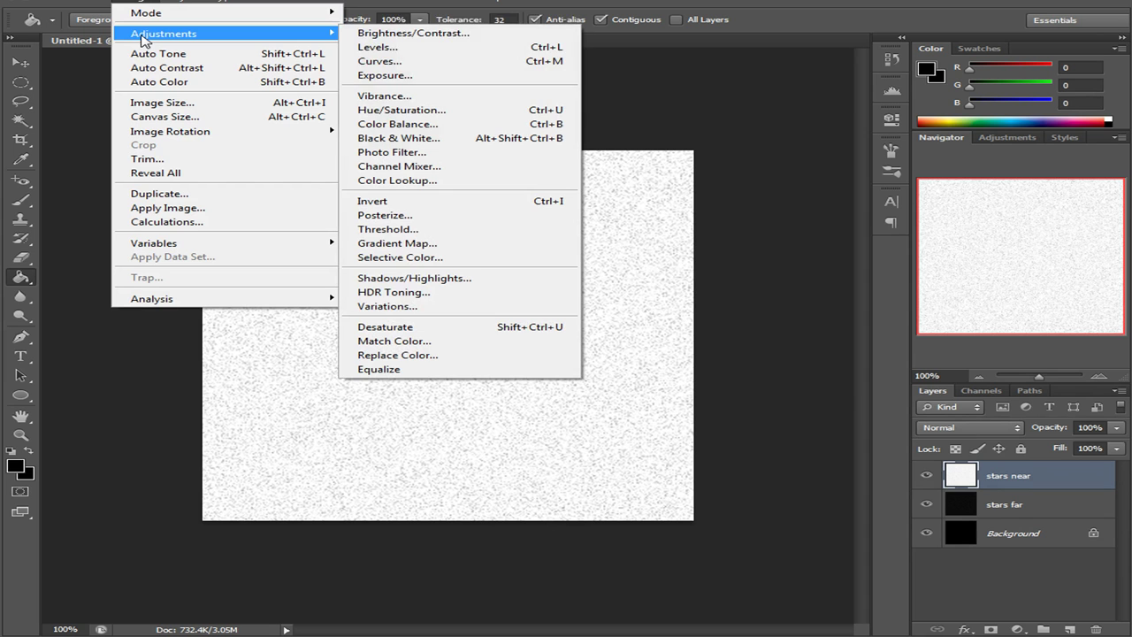
{"action": "left_click", "coordinate": [457, 49]}
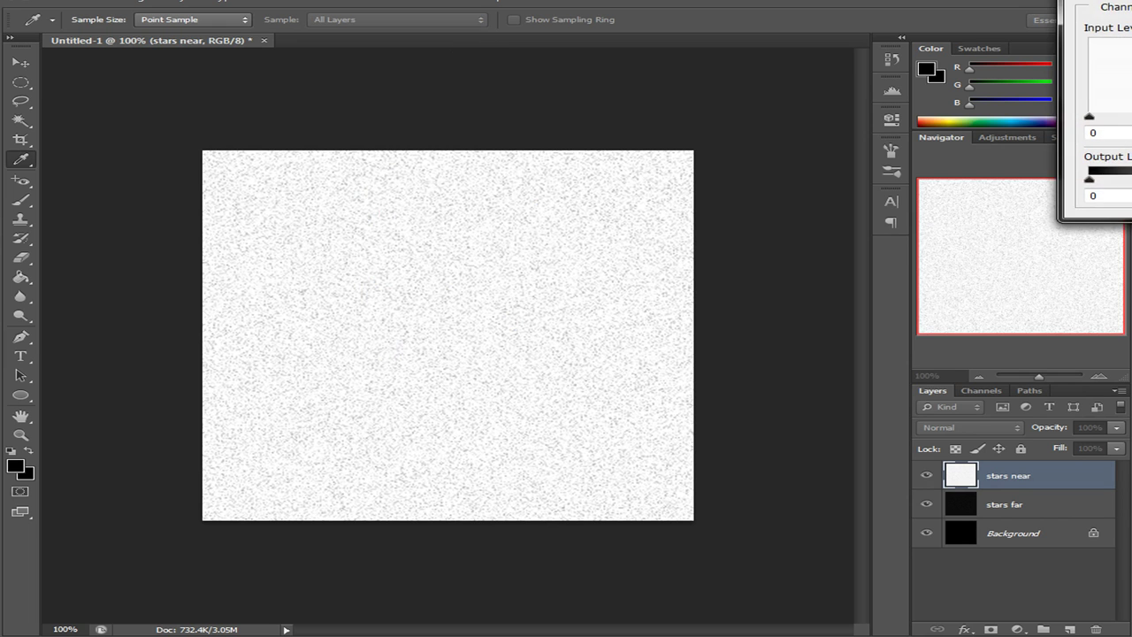
{"action": "left_click_drag", "start_coordinate": [1123, 9], "coordinate": [730, 281]}
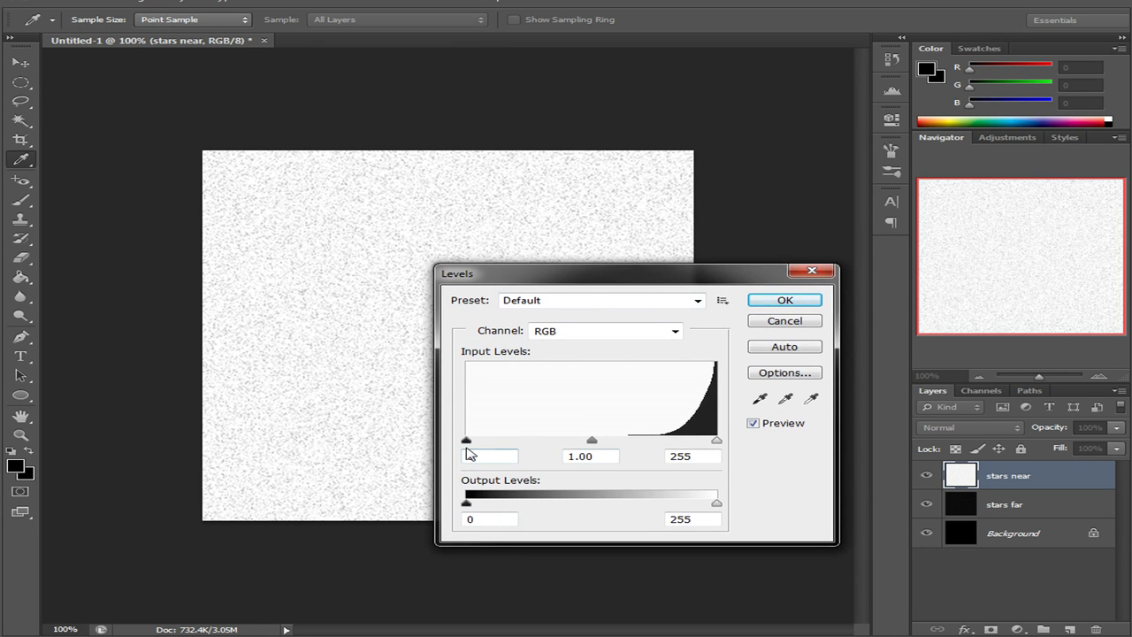
Set the Levels input values to 200, 1.00 and 225 and apply them
{"action": "mouse_move", "coordinate": [467, 447]}
{"action": "left_mouse_down"}
{"action": "mouse_move", "coordinate": [652, 442]}
{"action": "mouse_move", "coordinate": [449, 443]}
{"action": "left_mouse_up"}
{"action": "type", "text": "200"}
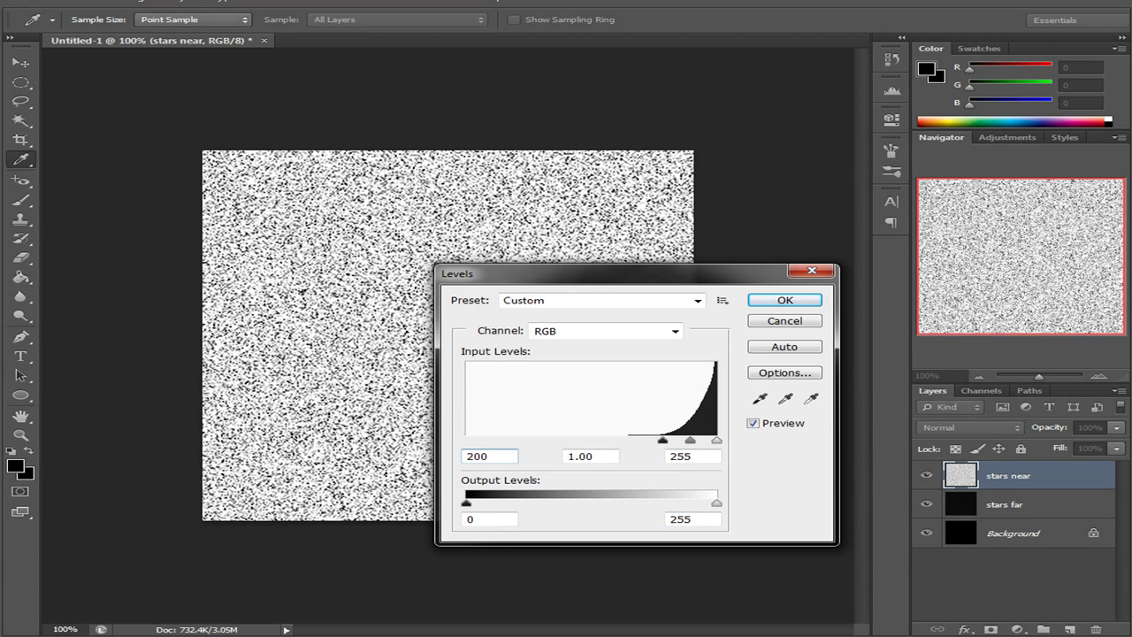
{"action": "left_click", "coordinate": [703, 461]}
{"action": "type", "text": "2"}
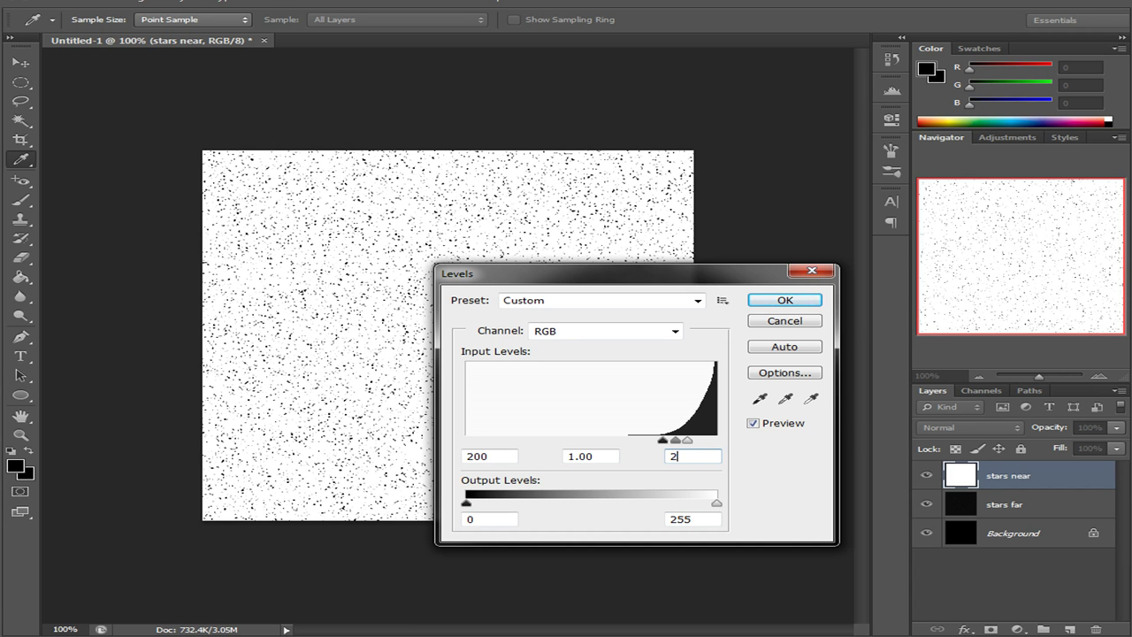
{"action": "type", "text": "2550"}
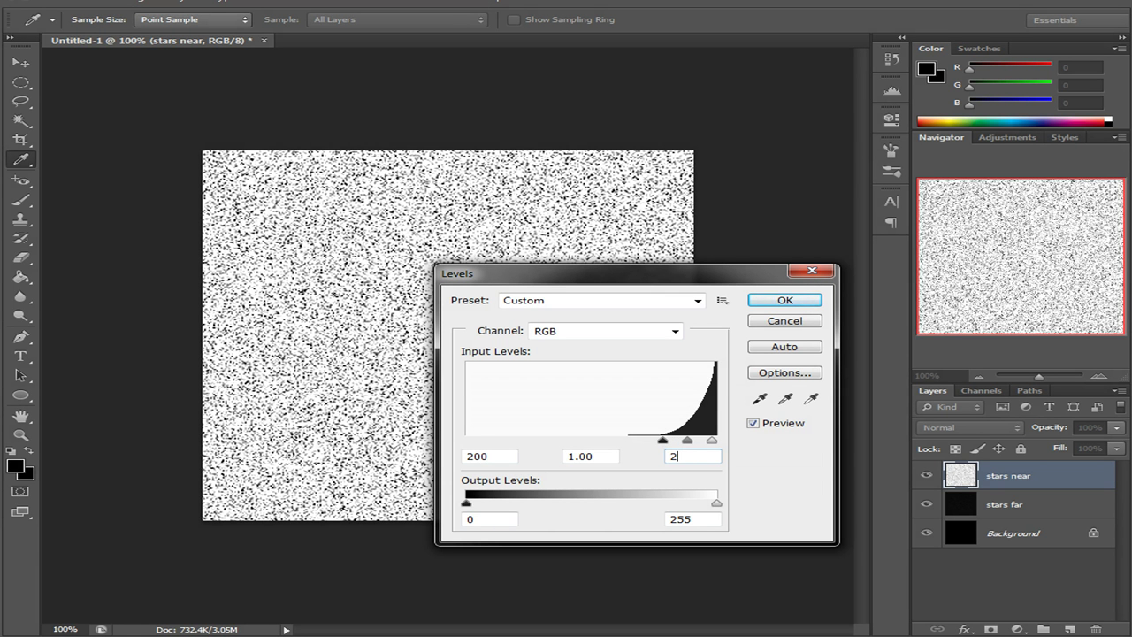
{"action": "type", "text": "25"}
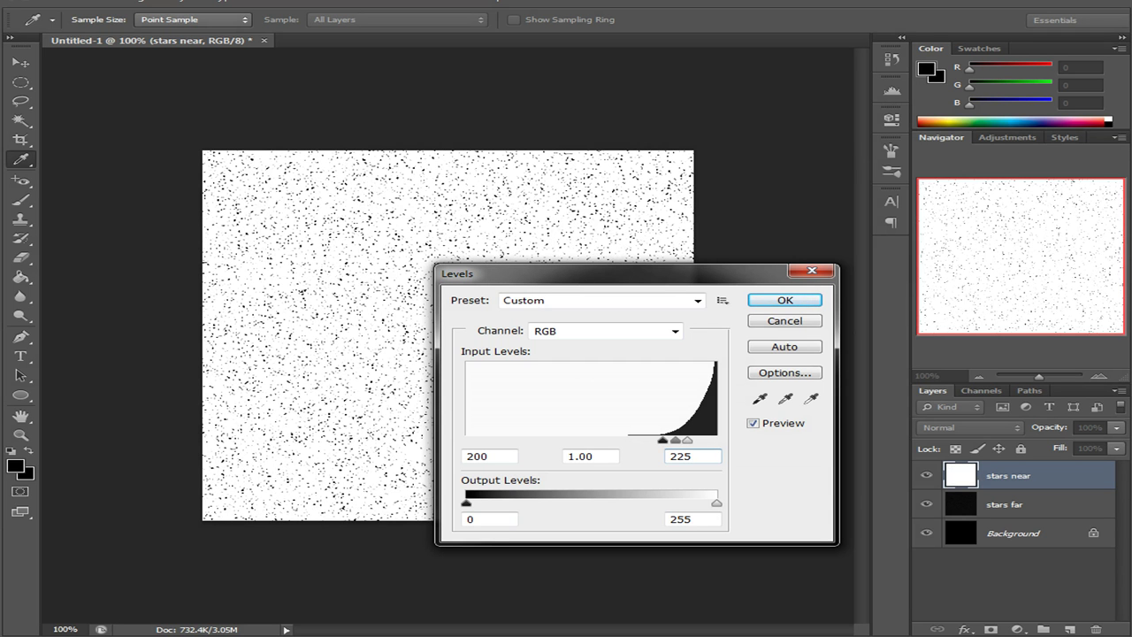
{"action": "left_click", "coordinate": [805, 302]}
{"action": "key", "text": "g"}
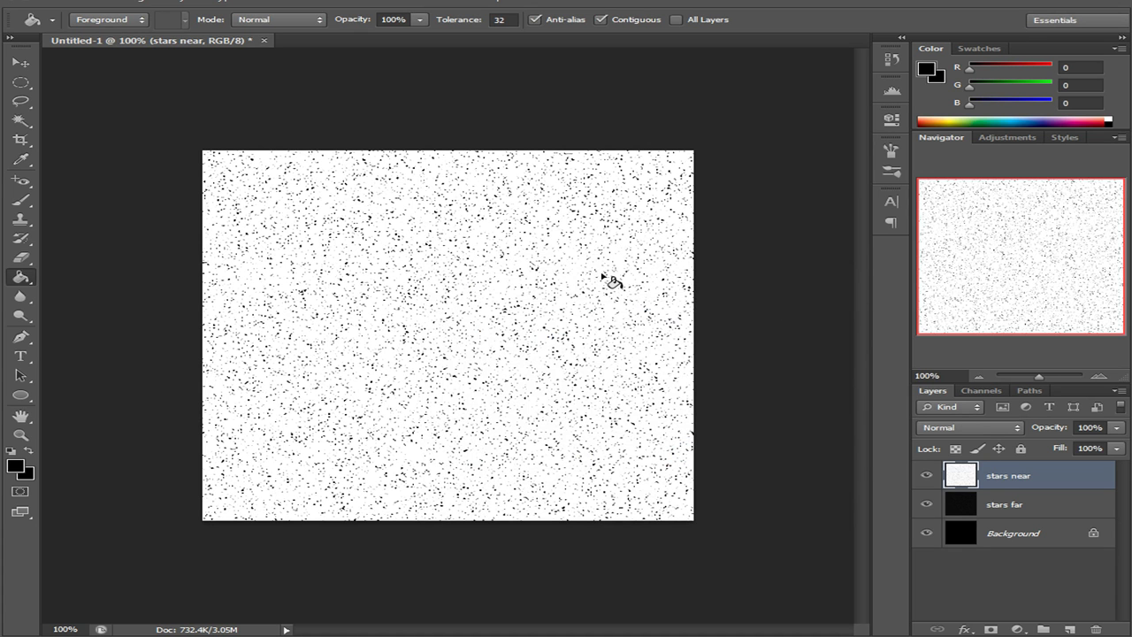
Invert stars near back to white stars on black and switch to the Eraser tool
{"action": "key", "text": "ctrl+i"}
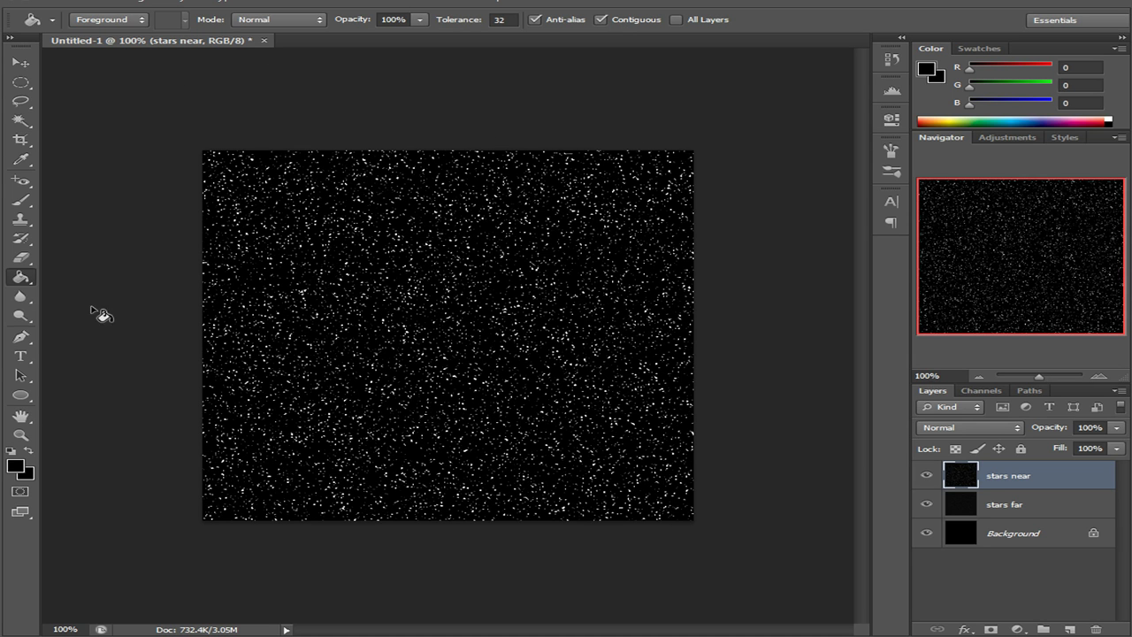
{"action": "left_click", "coordinate": [21, 260]}
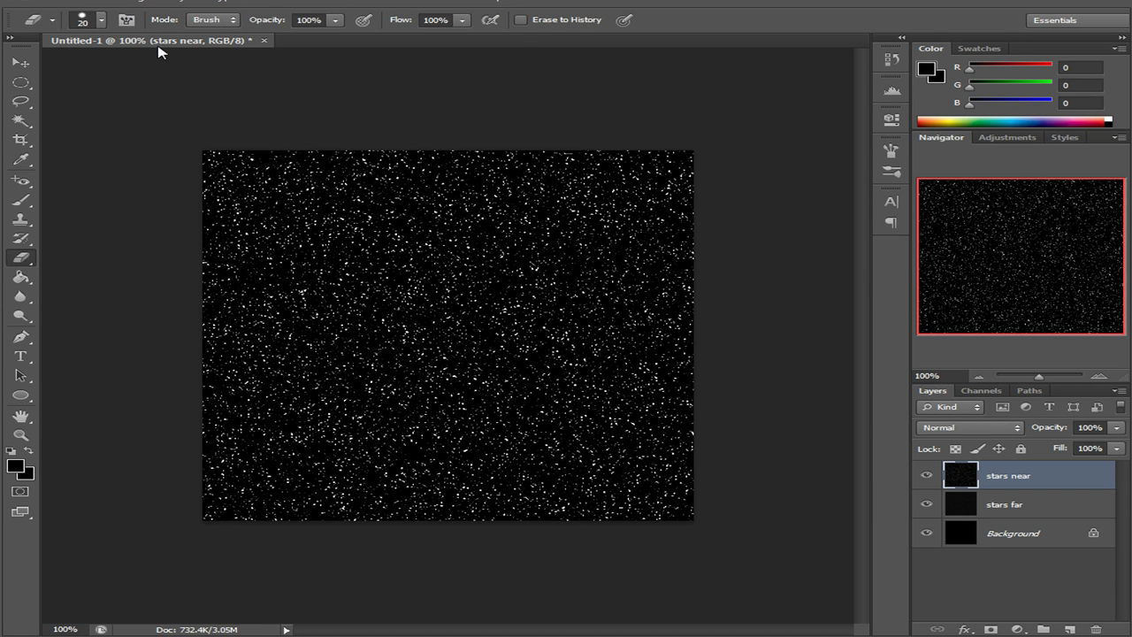
{"action": "left_click", "coordinate": [101, 22]}
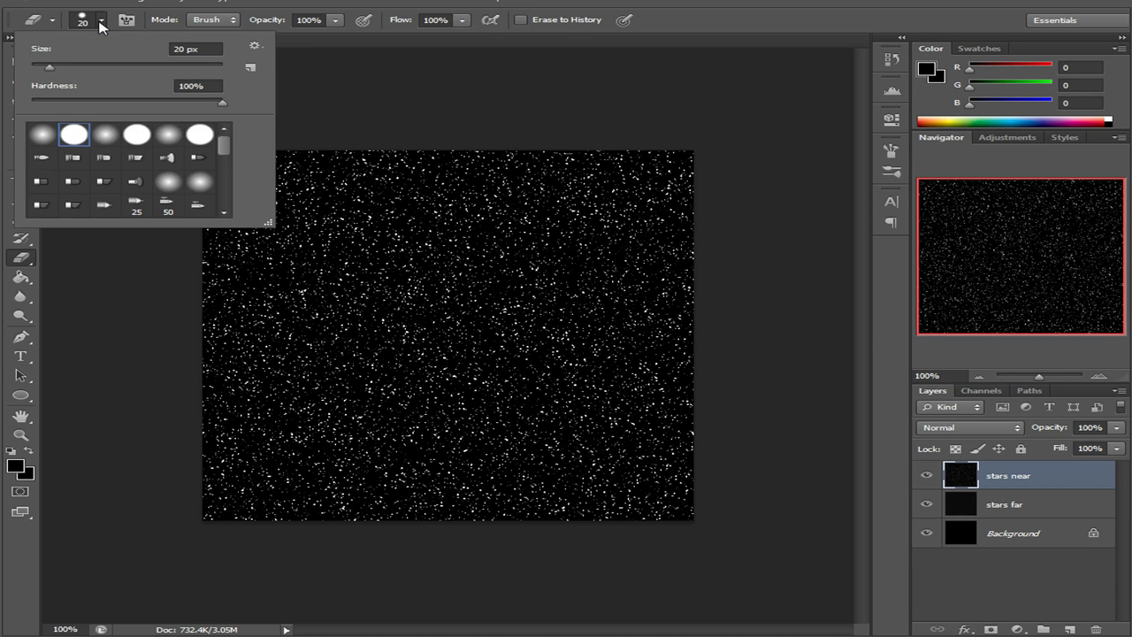
{"action": "left_click", "coordinate": [101, 22]}
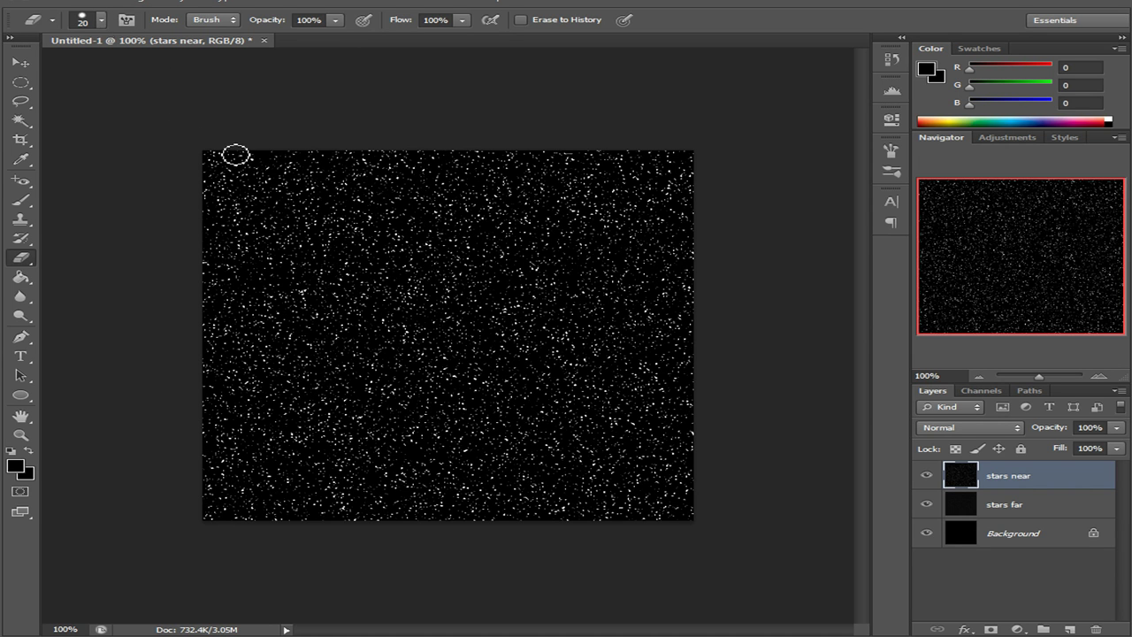
Set the eraser to a 40 px brush at 60% opacity
{"action": "left_click", "coordinate": [100, 25]}
{"action": "left_click", "coordinate": [71, 69]}
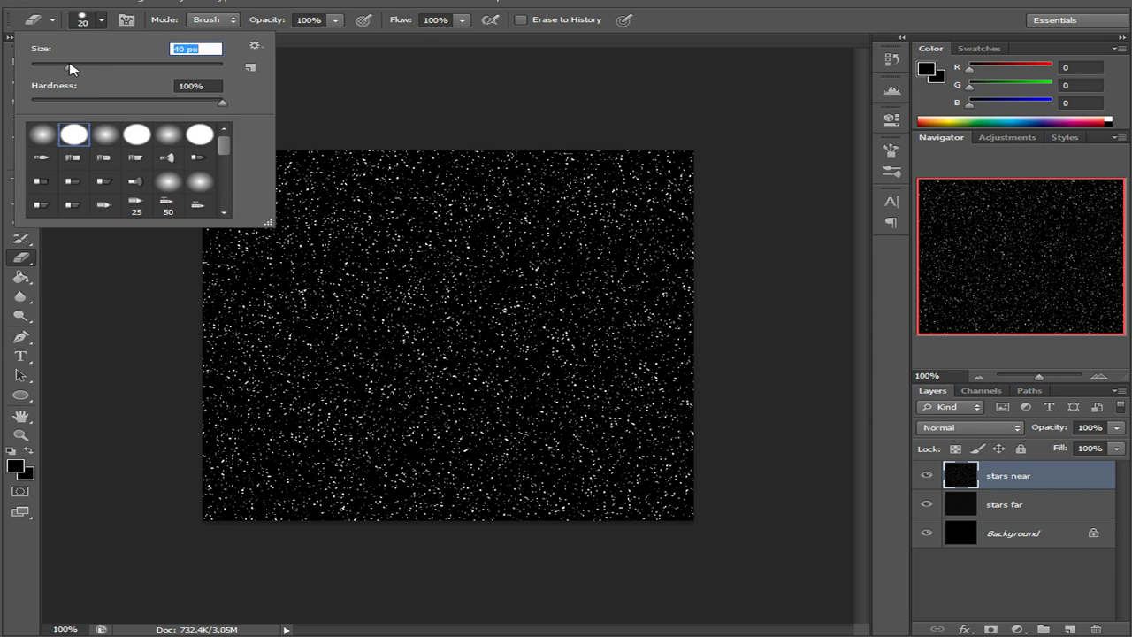
{"action": "left_click", "coordinate": [100, 19]}
{"action": "left_click", "coordinate": [336, 19]}
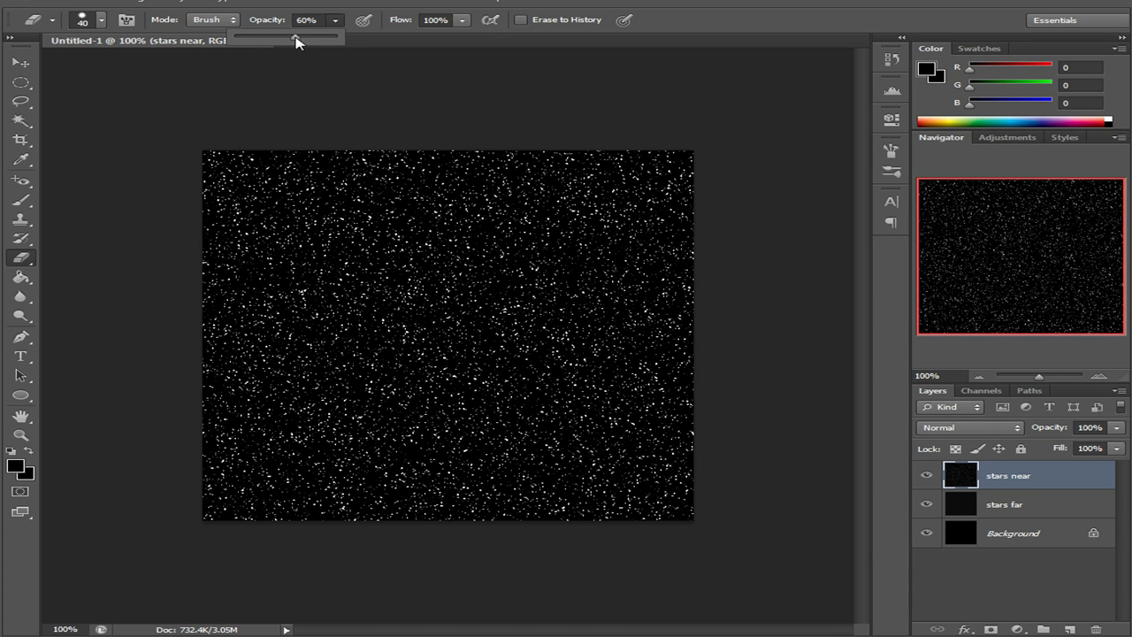
{"action": "left_click", "coordinate": [664, 8]}
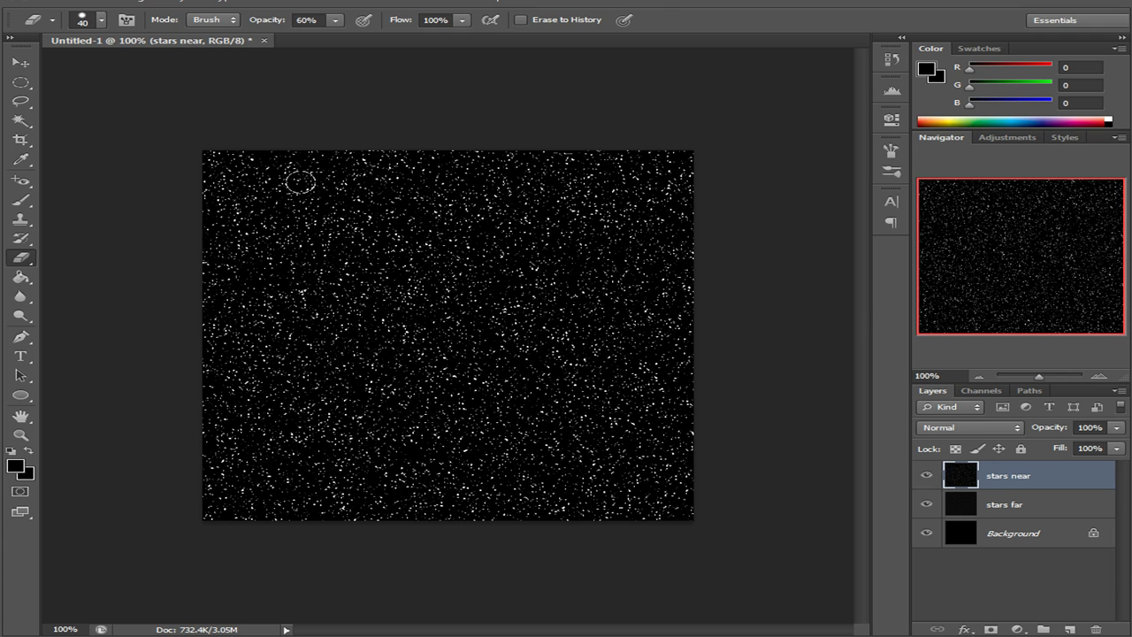
Erase a loose stroke across the stars near layer from the top-left to fade patches of stars
{"action": "mouse_move", "coordinate": [215, 163]}
{"action": "left_mouse_down"}
{"action": "mouse_move", "coordinate": [230, 201]}
{"action": "mouse_move", "coordinate": [328, 248]}
{"action": "mouse_move", "coordinate": [289, 280]}
{"action": "mouse_move", "coordinate": [216, 221]}
{"action": "mouse_move", "coordinate": [174, 270]}
{"action": "mouse_move", "coordinate": [213, 253]}
{"action": "mouse_move", "coordinate": [236, 189]}
{"action": "mouse_move", "coordinate": [263, 274]}
{"action": "mouse_move", "coordinate": [194, 338]}
{"action": "mouse_move", "coordinate": [207, 358]}
{"action": "mouse_move", "coordinate": [304, 362]}
{"action": "mouse_move", "coordinate": [370, 454]}
{"action": "mouse_move", "coordinate": [378, 392]}
{"action": "mouse_move", "coordinate": [323, 360]}
{"action": "mouse_move", "coordinate": [317, 372]}
{"action": "mouse_move", "coordinate": [348, 405]}
{"action": "mouse_move", "coordinate": [414, 412]}
{"action": "mouse_move", "coordinate": [458, 358]}
{"action": "mouse_move", "coordinate": [429, 320]}
{"action": "mouse_move", "coordinate": [485, 389]}
{"action": "mouse_move", "coordinate": [479, 298]}
{"action": "mouse_move", "coordinate": [548, 296]}
{"action": "mouse_move", "coordinate": [555, 253]}
{"action": "mouse_move", "coordinate": [598, 288]}
{"action": "mouse_move", "coordinate": [611, 239]}
{"action": "mouse_move", "coordinate": [587, 191]}
{"action": "mouse_move", "coordinate": [397, 192]}
{"action": "mouse_move", "coordinate": [441, 169]}
{"action": "mouse_move", "coordinate": [439, 254]}
{"action": "mouse_move", "coordinate": [401, 160]}
{"action": "mouse_move", "coordinate": [447, 184]}
{"action": "mouse_move", "coordinate": [430, 187]}
{"action": "mouse_move", "coordinate": [400, 161]}
{"action": "mouse_move", "coordinate": [293, 163]}
{"action": "mouse_move", "coordinate": [530, 358]}
{"action": "mouse_move", "coordinate": [577, 493]}
{"action": "mouse_move", "coordinate": [598, 502]}
{"action": "mouse_move", "coordinate": [574, 457]}
{"action": "mouse_move", "coordinate": [626, 472]}
{"action": "left_mouse_up"}
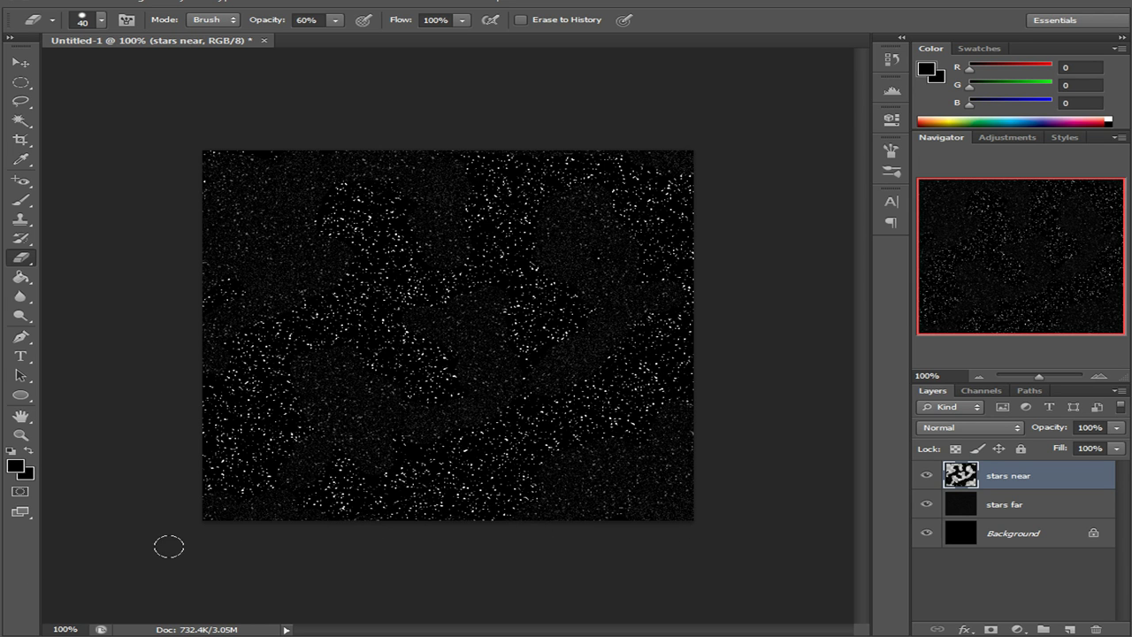
{"action": "left_click", "coordinate": [1099, 376]}
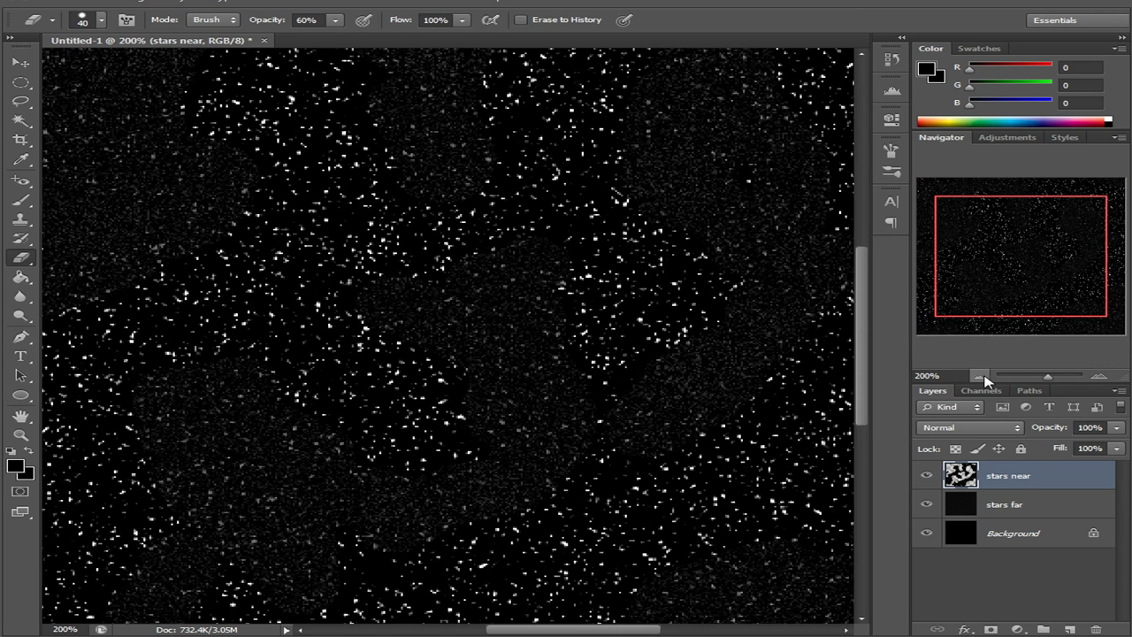
{"action": "left_click", "coordinate": [980, 378]}
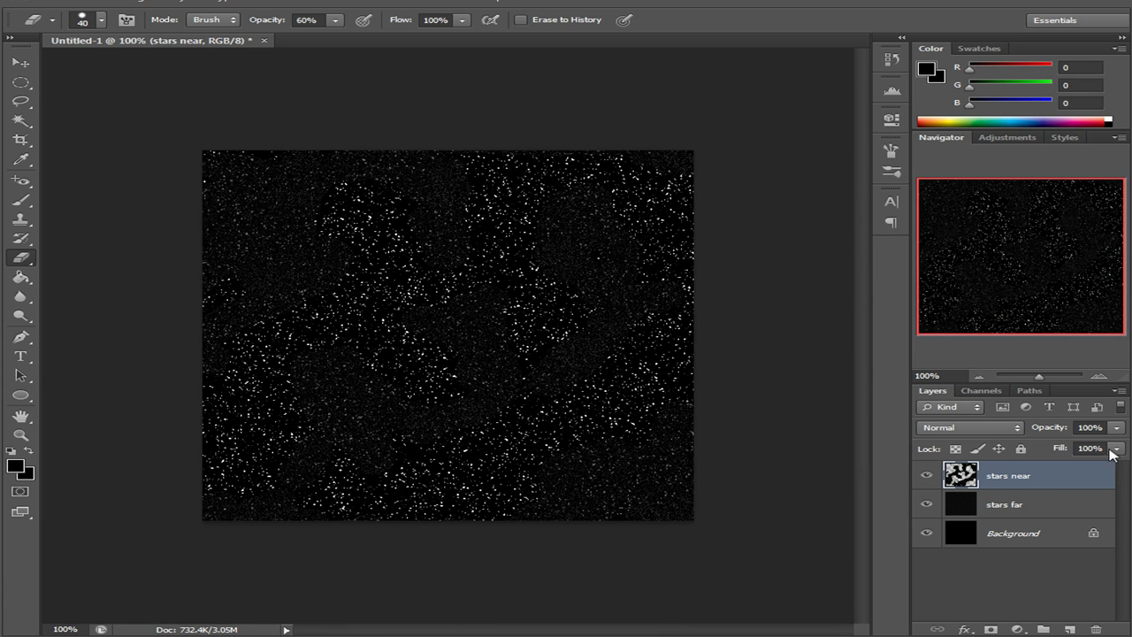
{"action": "left_click", "coordinate": [928, 477]}
{"action": "left_click", "coordinate": [928, 477]}
{"action": "left_click", "coordinate": [927, 506]}
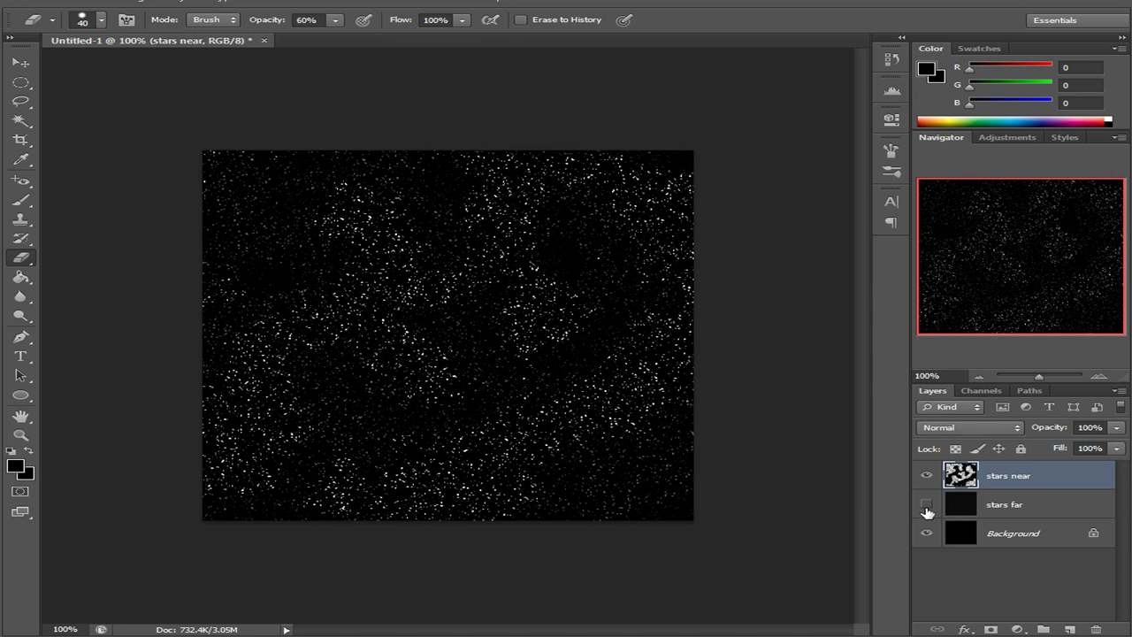
{"action": "left_click", "coordinate": [927, 505]}
{"action": "left_click", "coordinate": [928, 510]}
{"action": "left_click", "coordinate": [927, 510]}
{"action": "left_click", "coordinate": [928, 511]}
{"action": "left_click", "coordinate": [931, 508]}
{"action": "left_click", "coordinate": [930, 508]}
{"action": "left_click", "coordinate": [931, 508]}
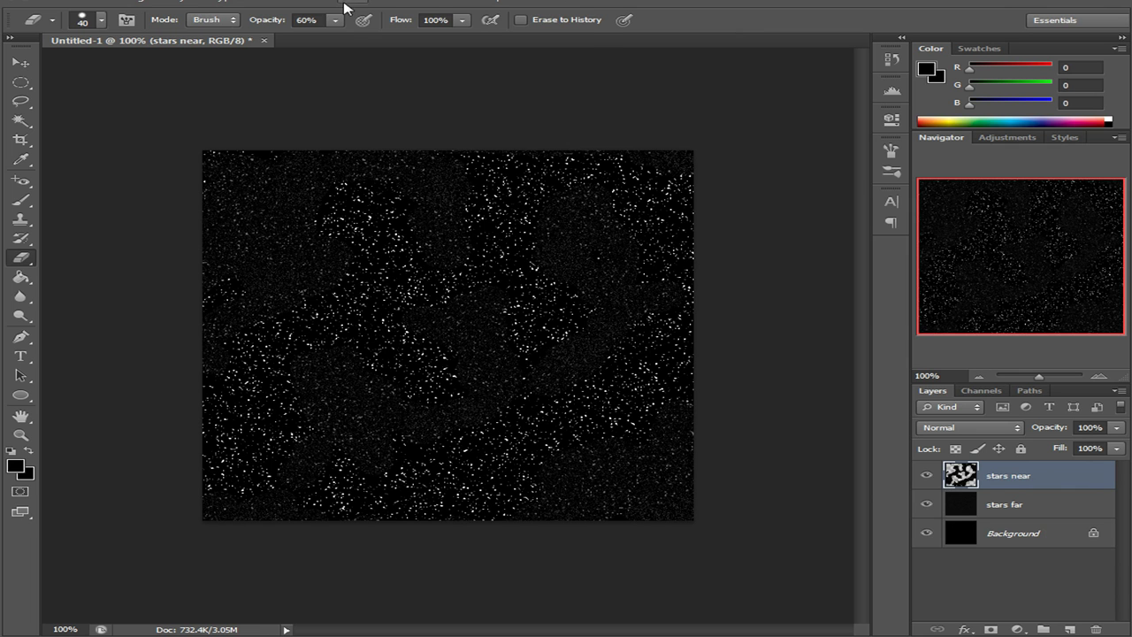
{"action": "left_click", "coordinate": [399, 3]}
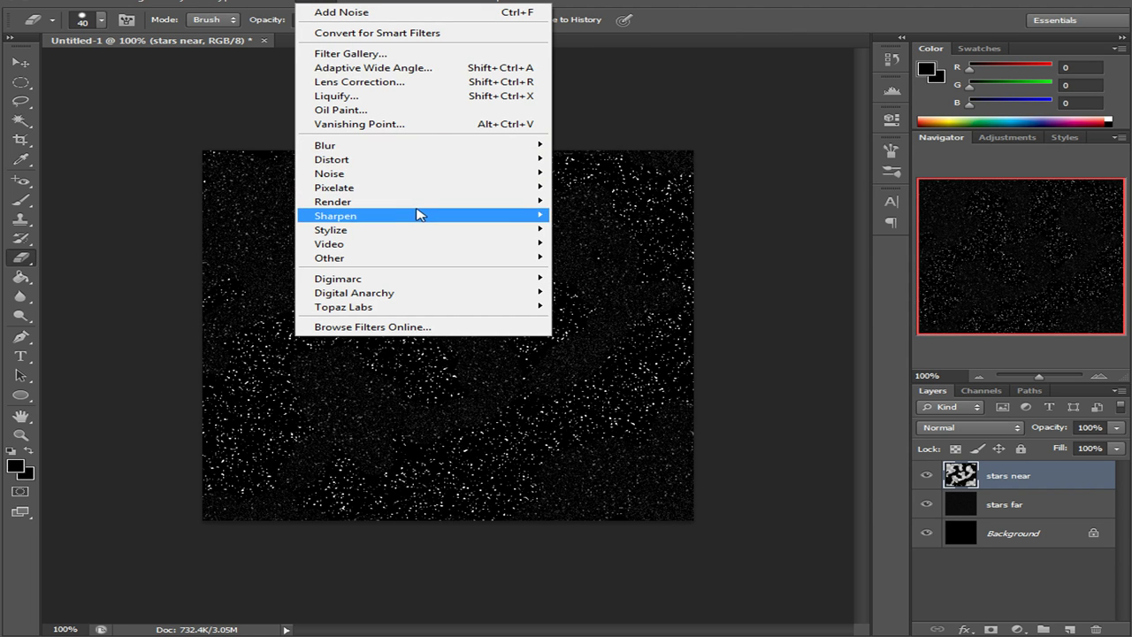
{"action": "mouse_move", "coordinate": [420, 203]}
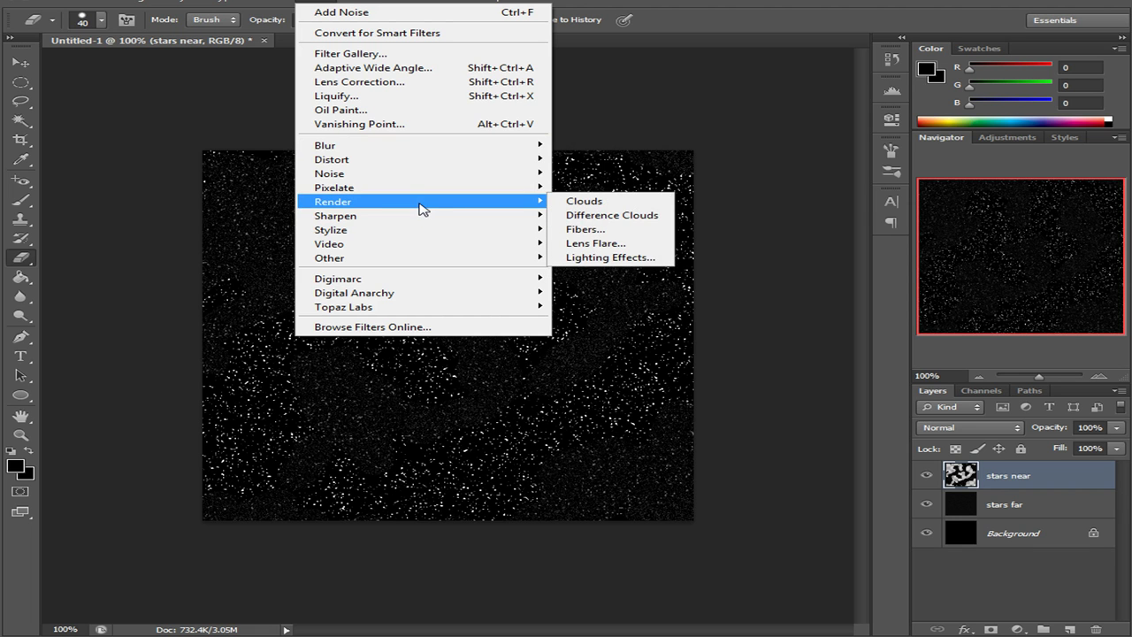
{"action": "mouse_move", "coordinate": [447, 175]}
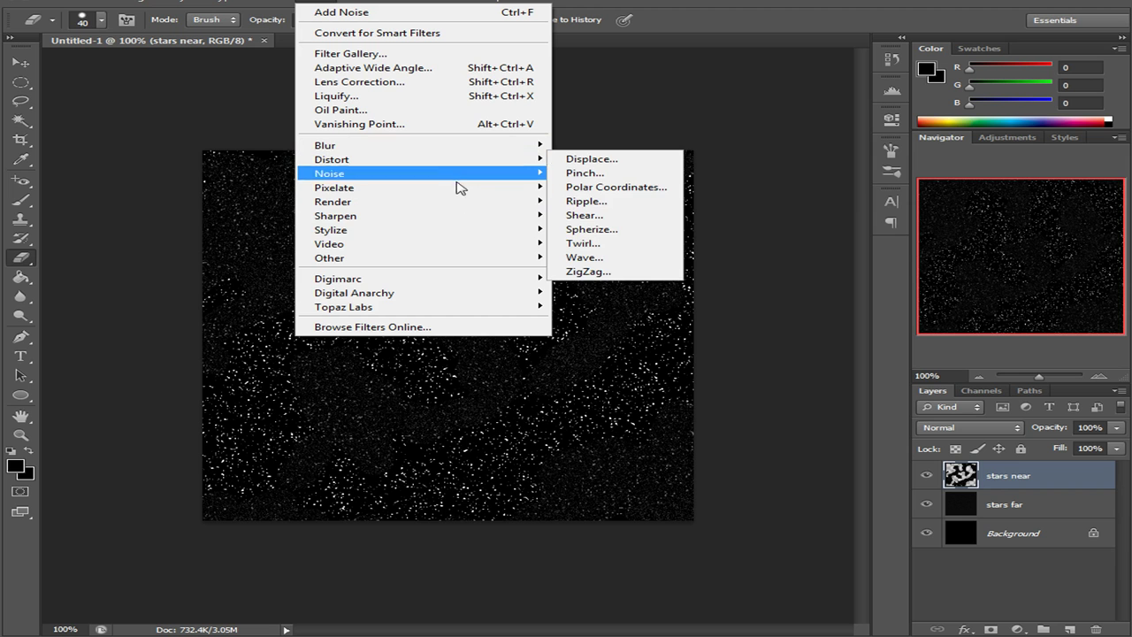
{"action": "mouse_move", "coordinate": [460, 268]}
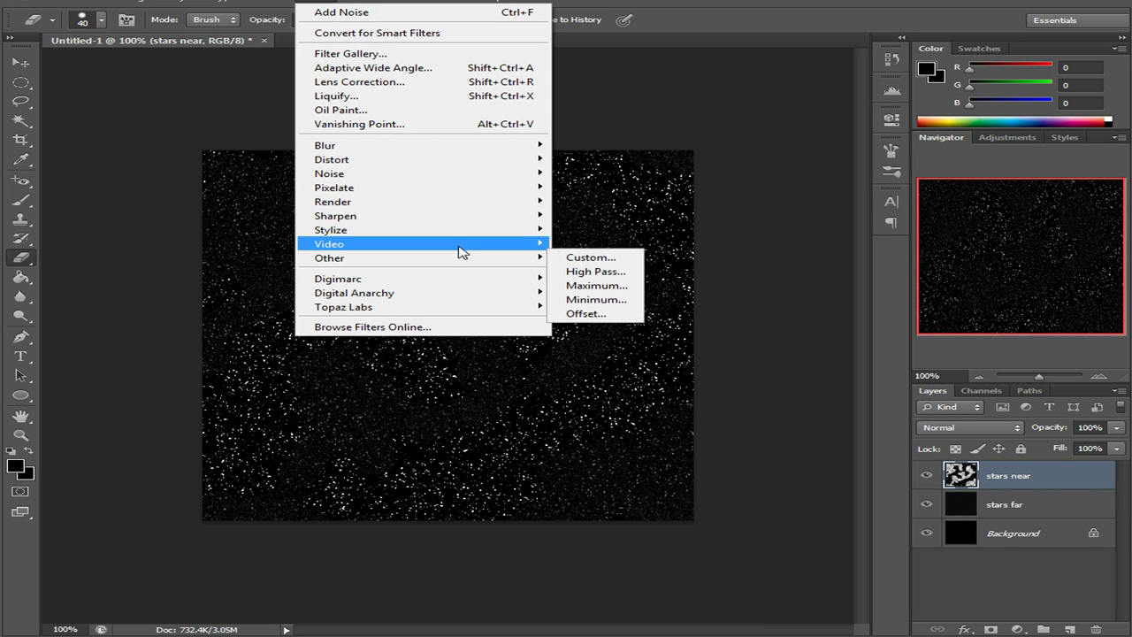
{"action": "mouse_move", "coordinate": [462, 238]}
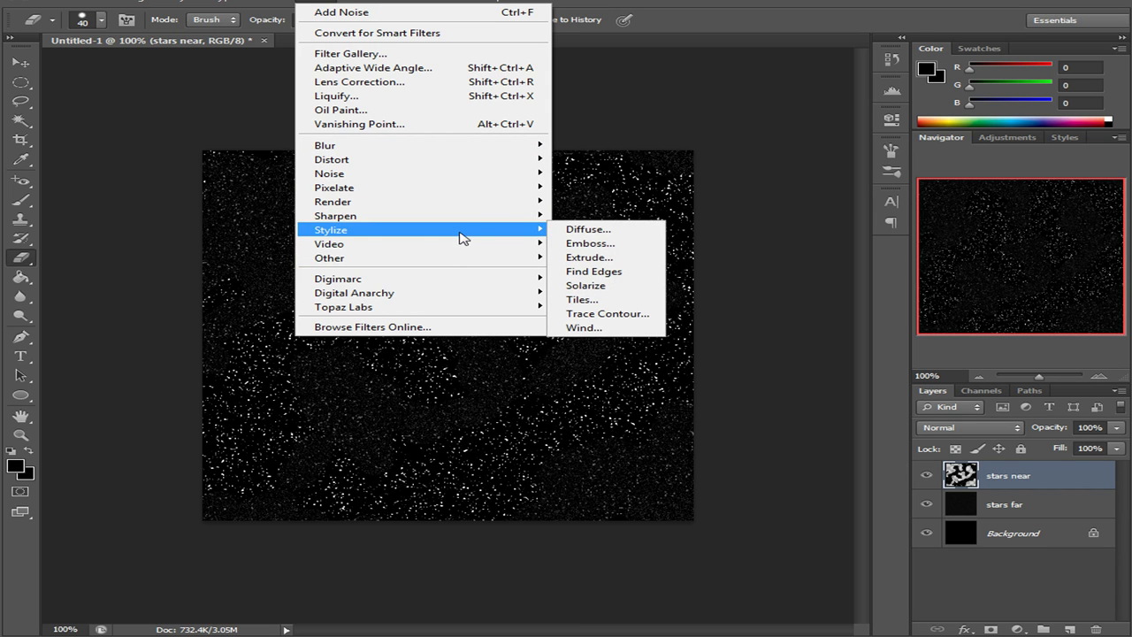
{"action": "left_click", "coordinate": [580, 232]}
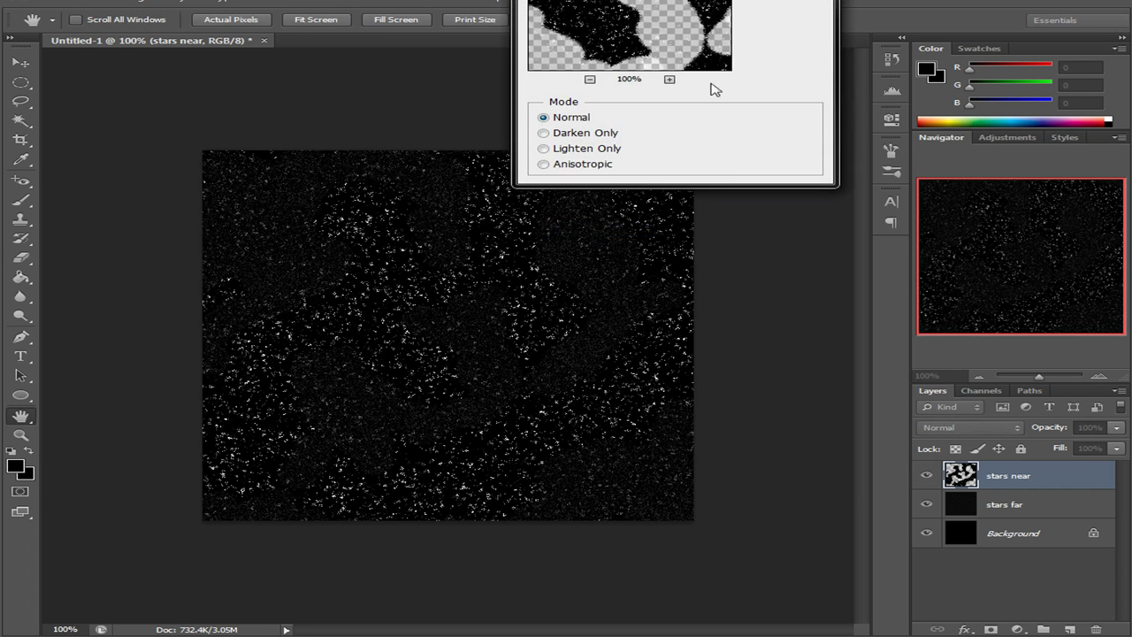
{"action": "key", "text": "Return"}
{"action": "key", "text": "e"}
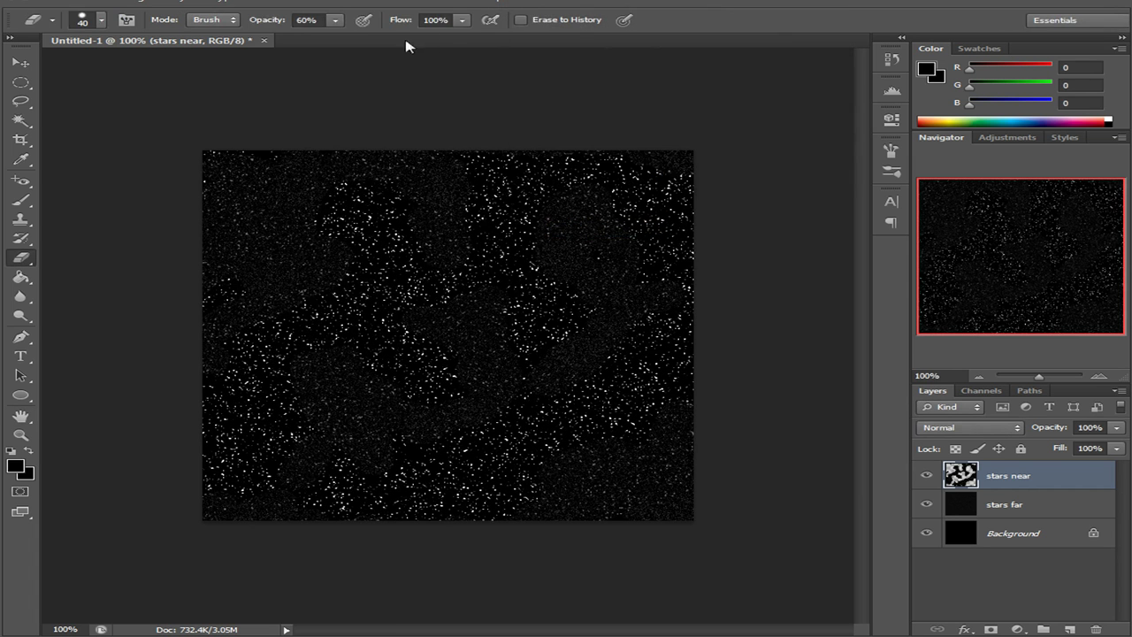
Preview a Gaussian Blur on stars near, then cancel it
{"action": "left_click", "coordinate": [265, 1]}
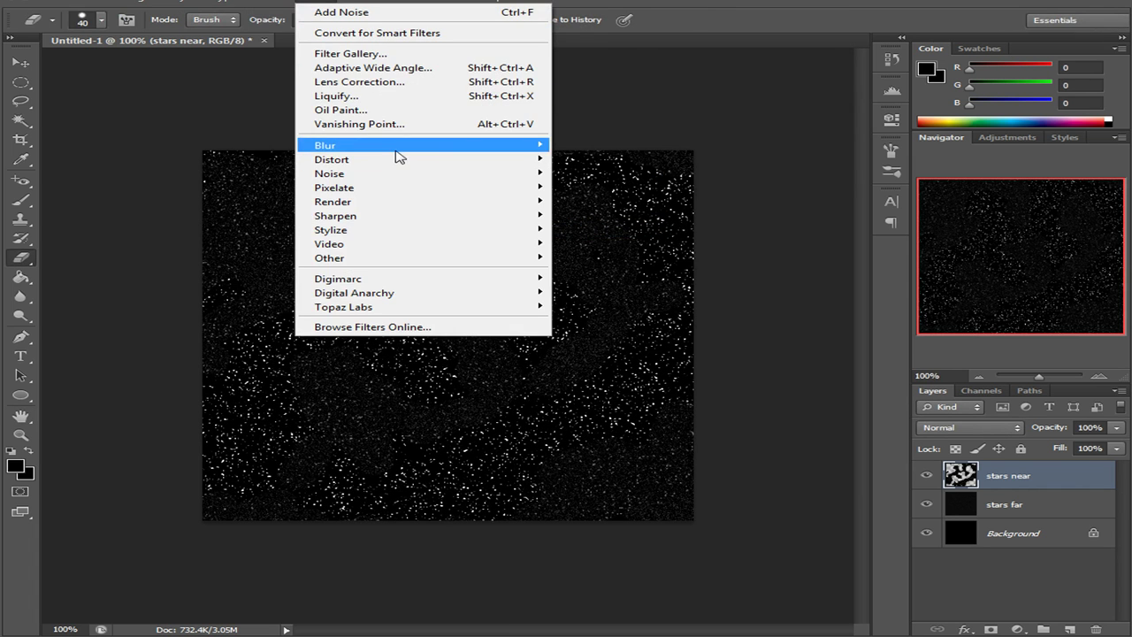
{"action": "mouse_move", "coordinate": [398, 147]}
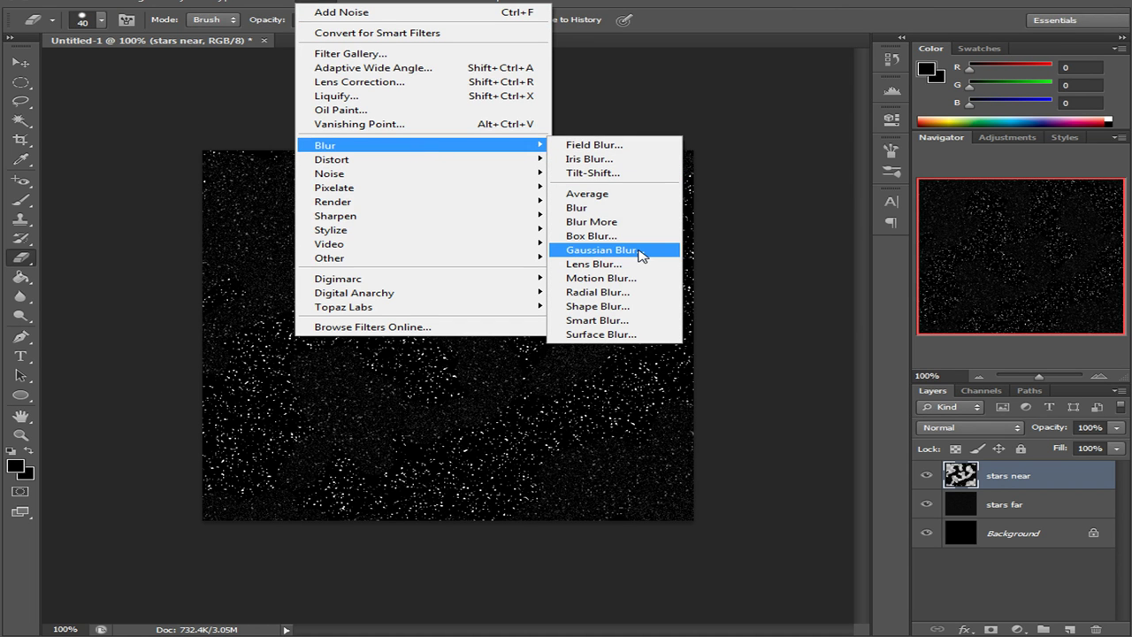
{"action": "left_click", "coordinate": [602, 251]}
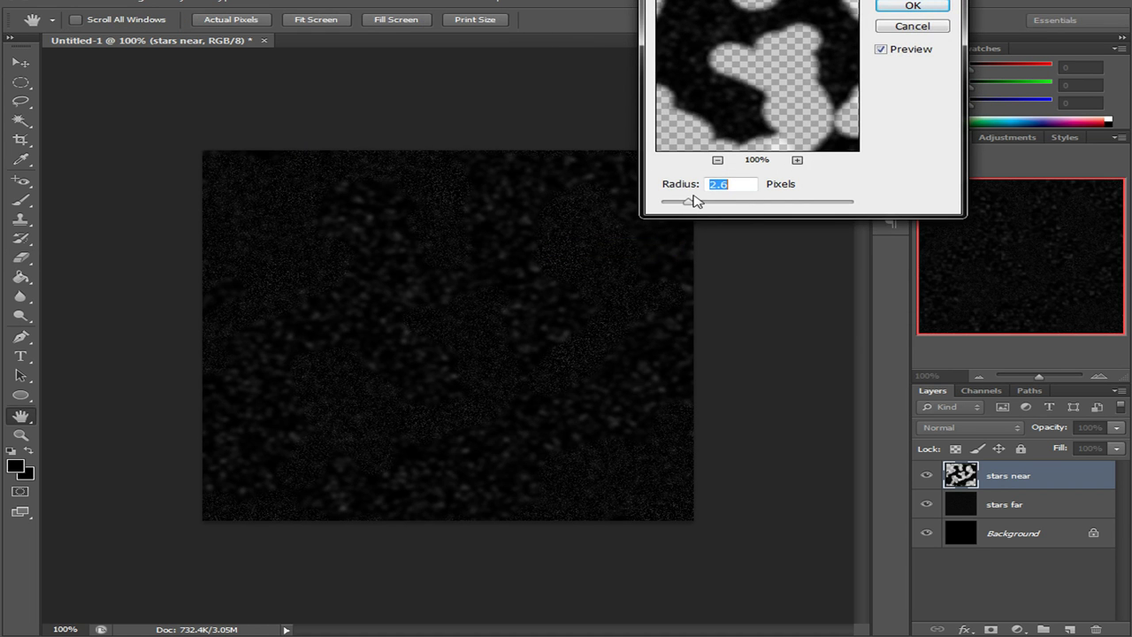
{"action": "left_click_drag", "start_coordinate": [690, 203], "coordinate": [668, 204]}
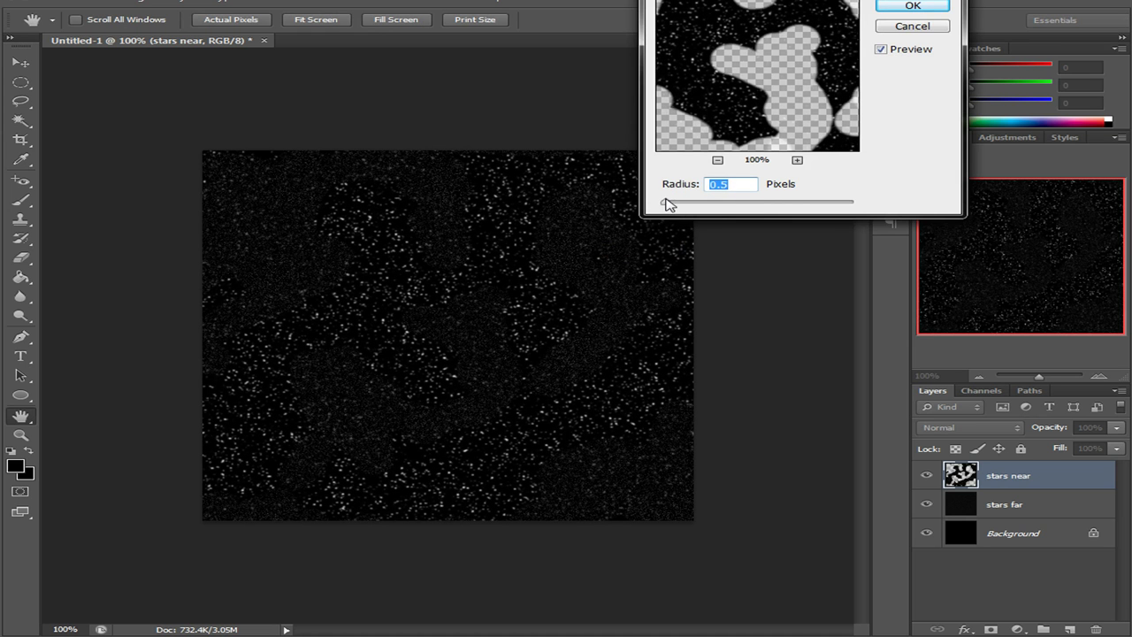
{"action": "left_click", "coordinate": [911, 27]}
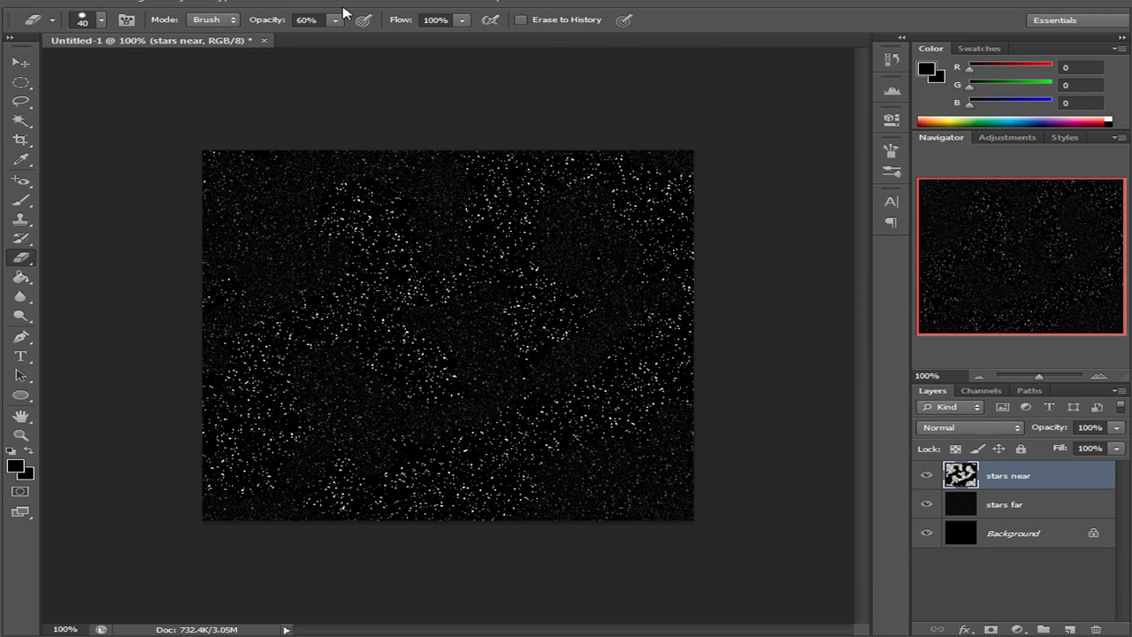
Apply a 0.25-pixel Gaussian Blur to stars near and check it at 200% zoom
{"action": "left_click", "coordinate": [346, 7]}
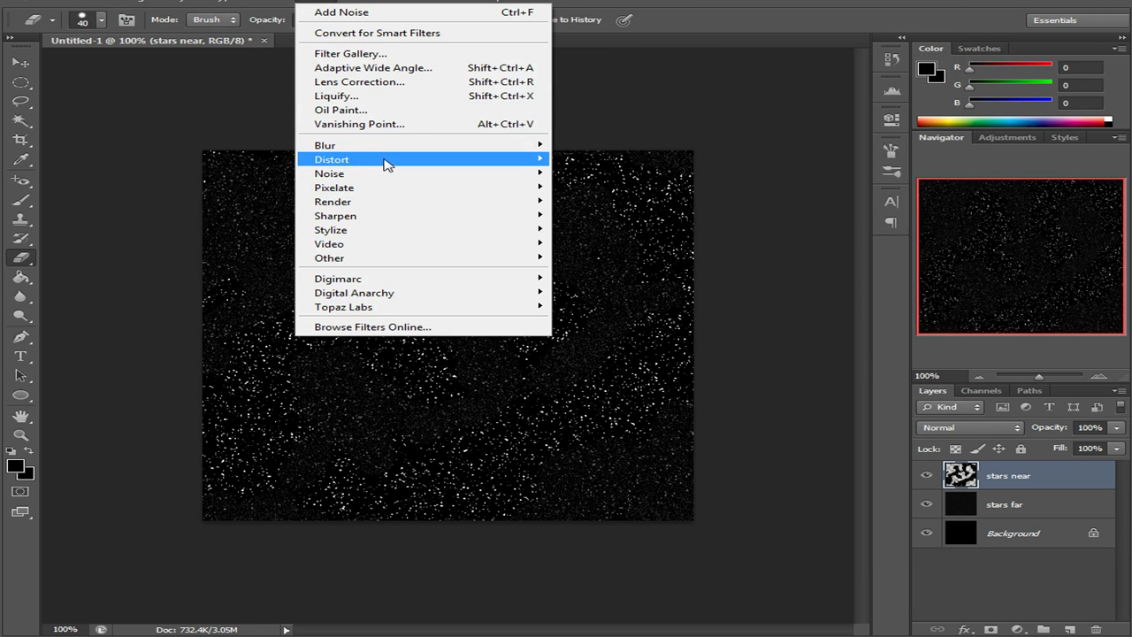
{"action": "mouse_move", "coordinate": [397, 146]}
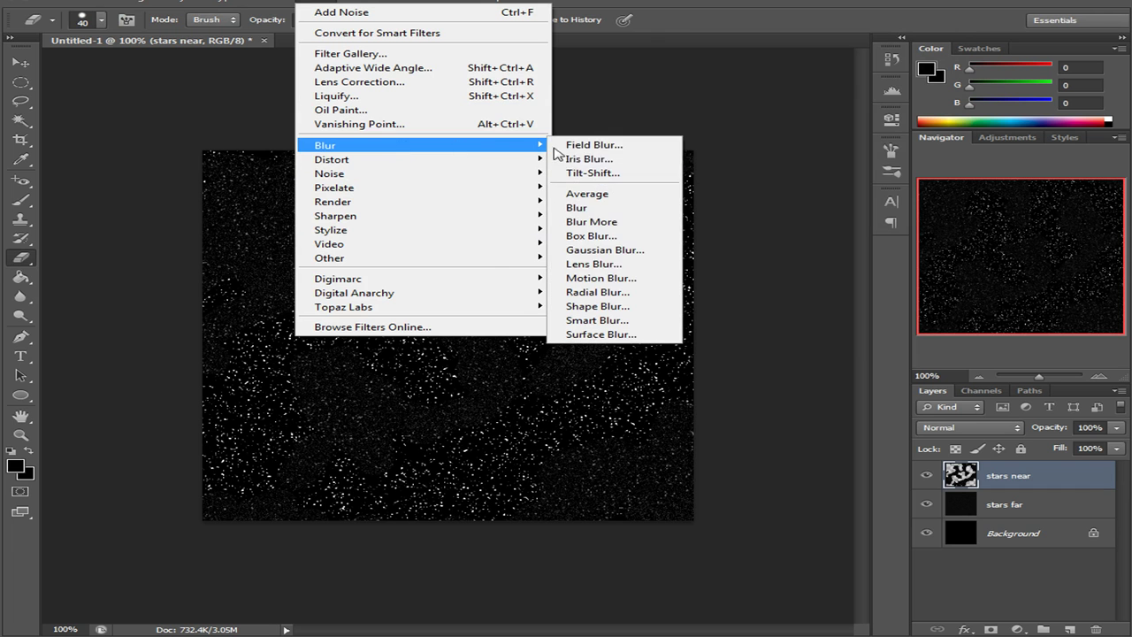
{"action": "left_click", "coordinate": [658, 253]}
{"action": "left_click_drag", "start_coordinate": [679, 209], "coordinate": [646, 211]}
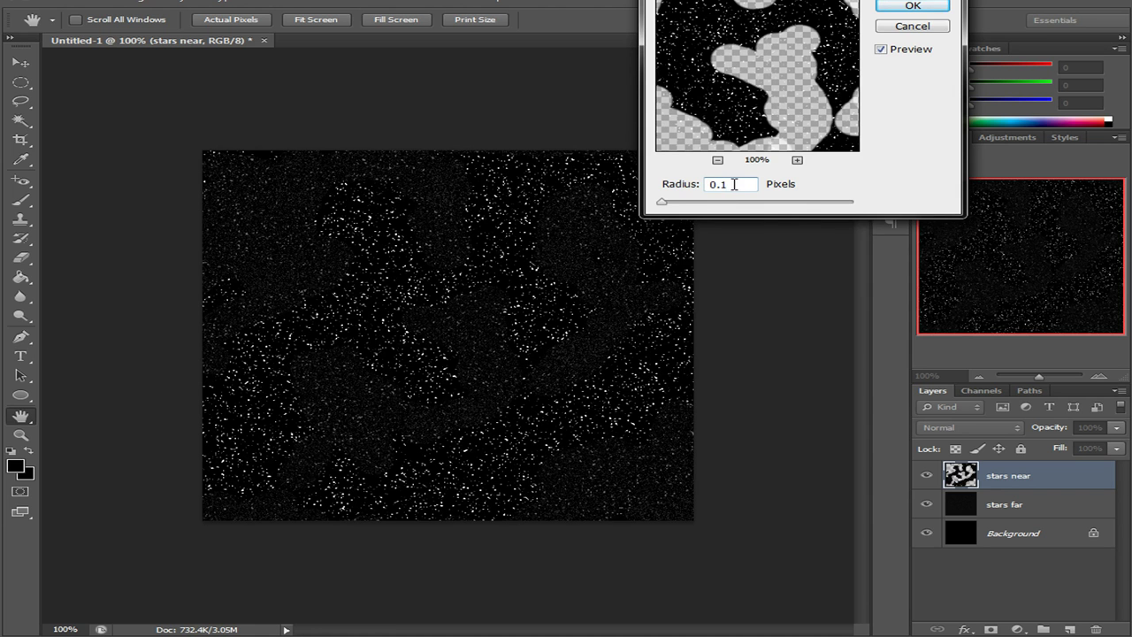
{"action": "type", "text": "."}
{"action": "type", "text": "5"}
{"action": "left_click", "coordinate": [906, 7]}
{"action": "left_click", "coordinate": [1106, 383]}
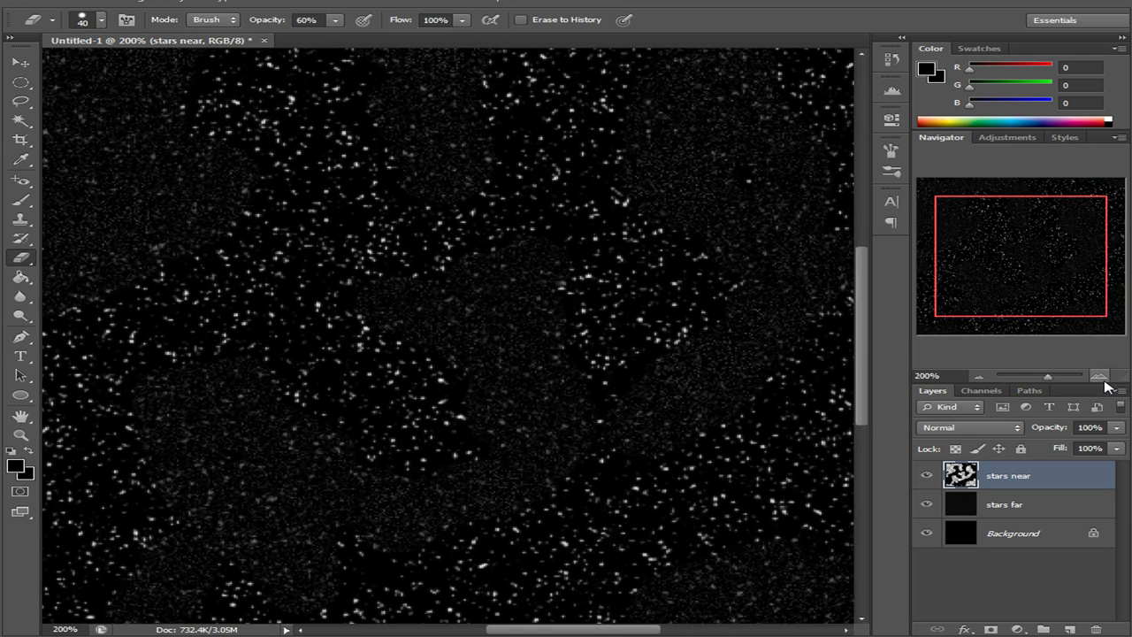
{"action": "left_click", "coordinate": [984, 381]}
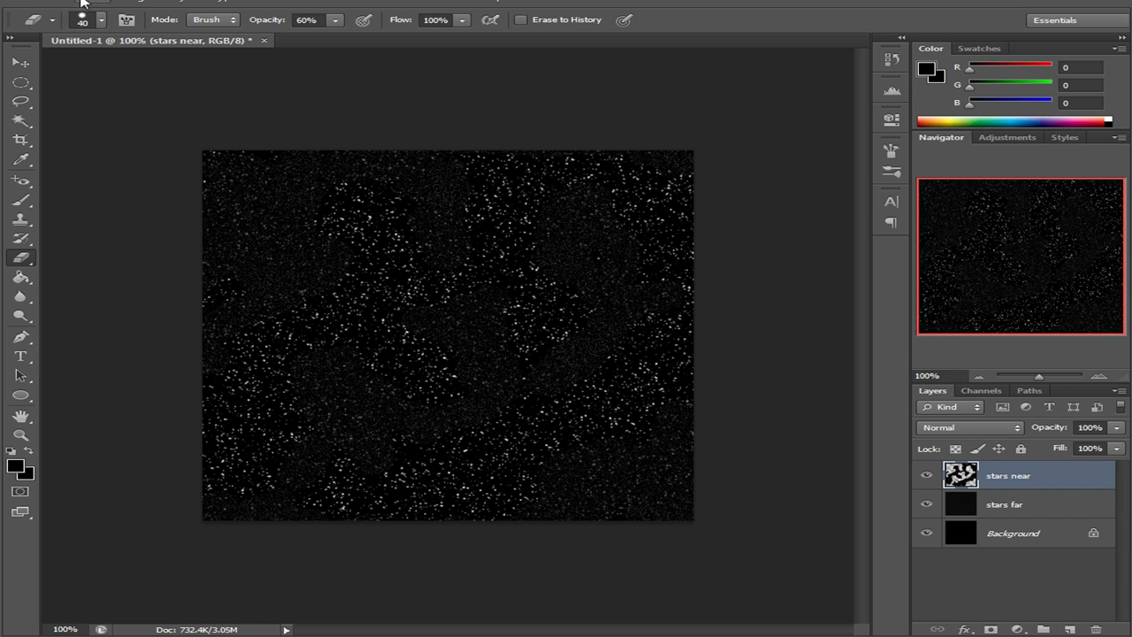
Browse Image > Adjustments and the stars near layer menu, then reopen the Image menu
{"action": "left_click", "coordinate": [133, 3]}
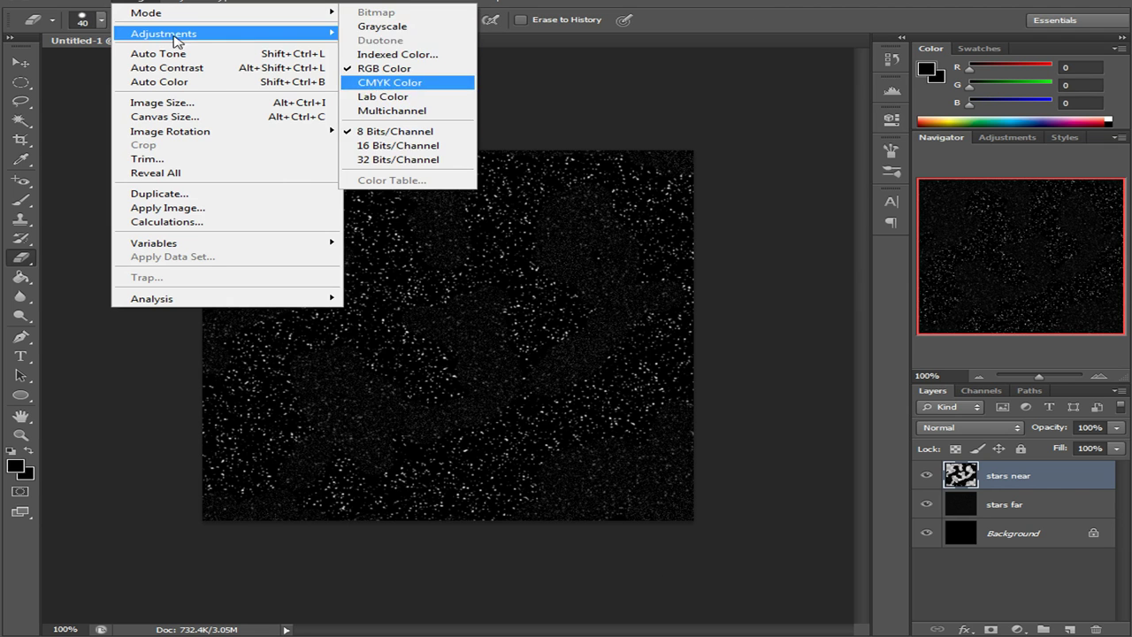
{"action": "mouse_move", "coordinate": [176, 40]}
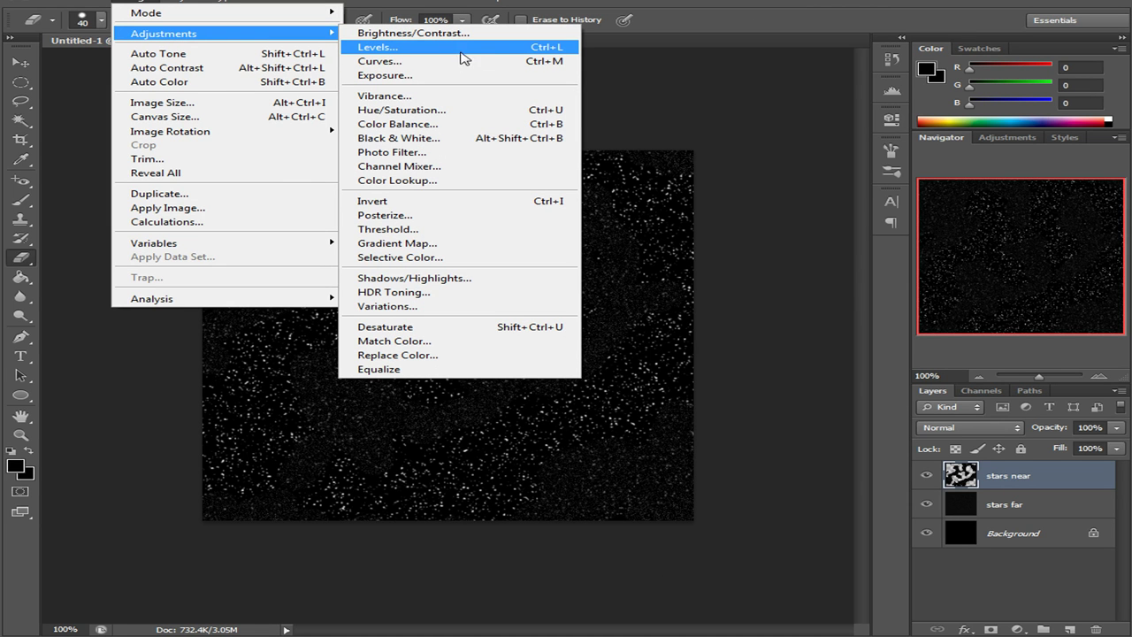
{"action": "left_click", "coordinate": [721, 33]}
{"action": "right_click", "coordinate": [1024, 480]}
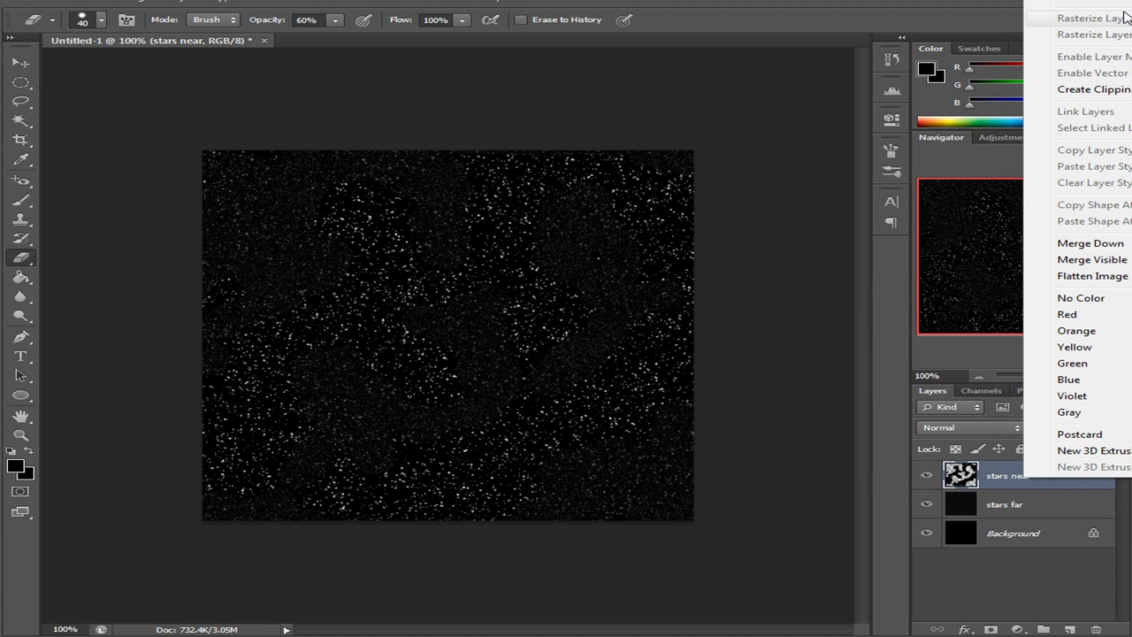
{"action": "left_click", "coordinate": [642, 33]}
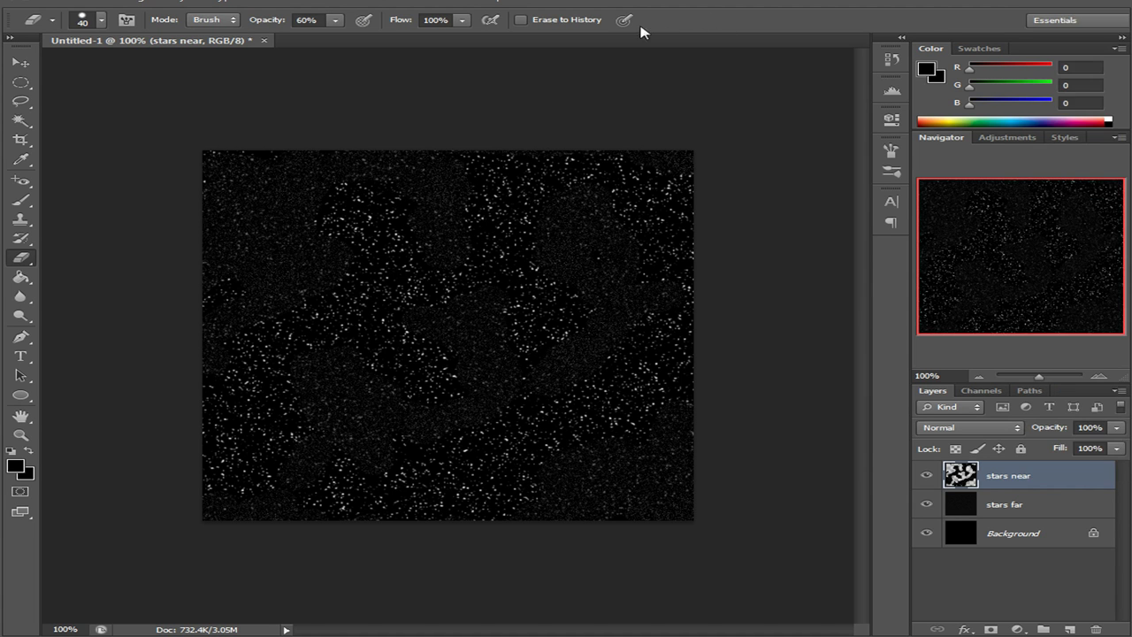
{"action": "left_click", "coordinate": [122, 4]}
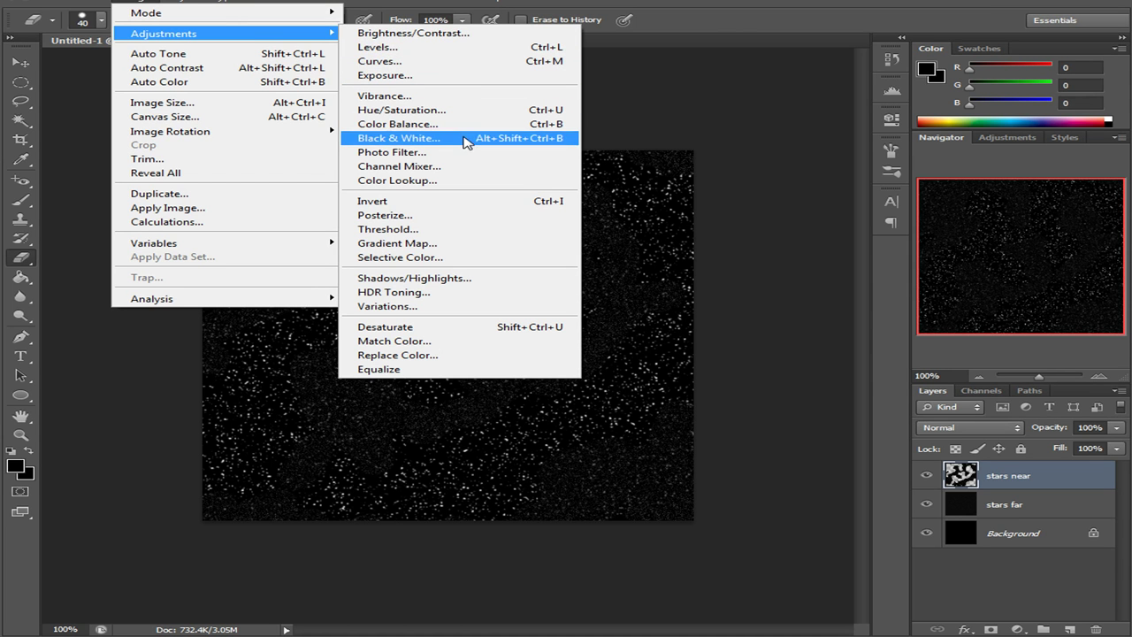
{"action": "left_click", "coordinate": [449, 62]}
{"action": "left_click_drag", "start_coordinate": [438, 326], "coordinate": [872, 130]}
{"action": "left_click", "coordinate": [867, 181]}
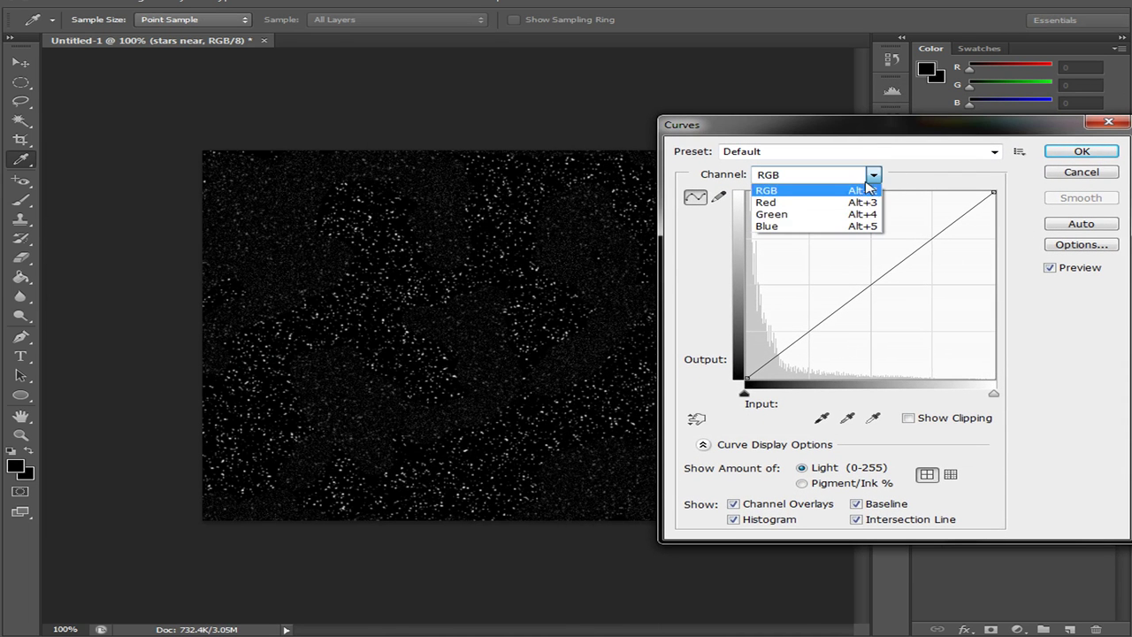
{"action": "left_click", "coordinate": [823, 226]}
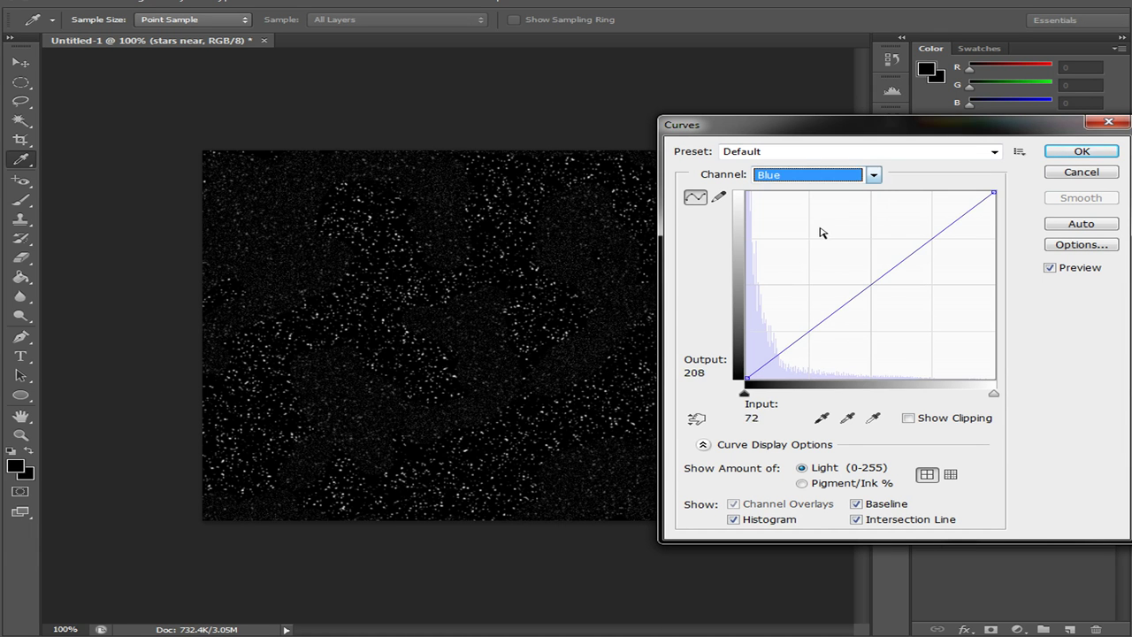
{"action": "left_click_drag", "start_coordinate": [745, 379], "coordinate": [750, 352]}
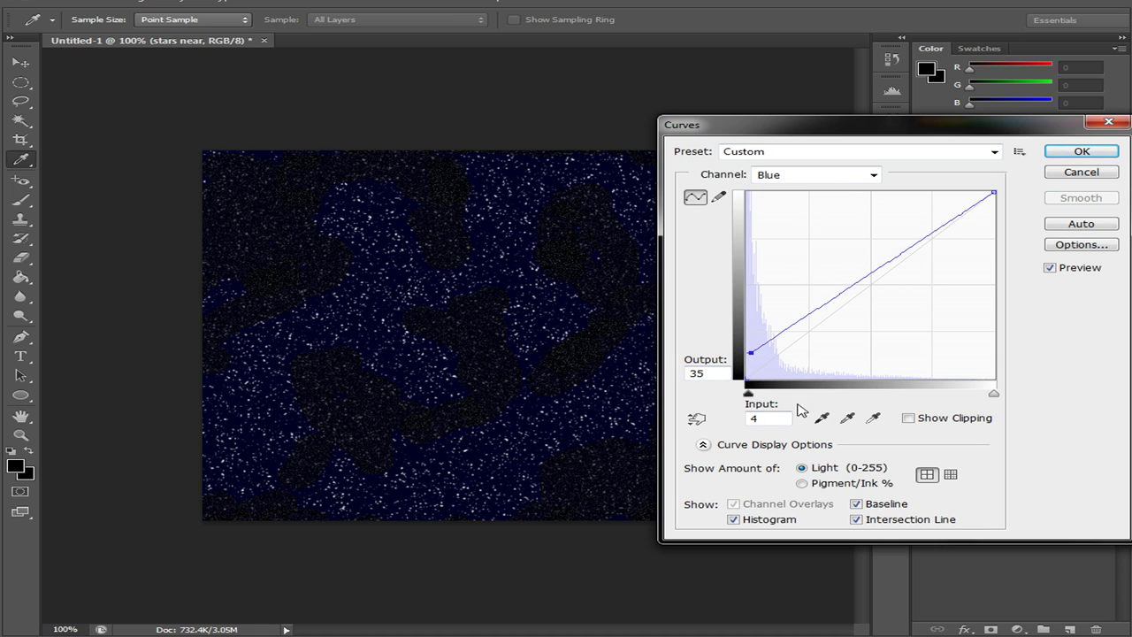
{"action": "left_click", "coordinate": [1081, 172]}
{"action": "left_click", "coordinate": [147, 3]}
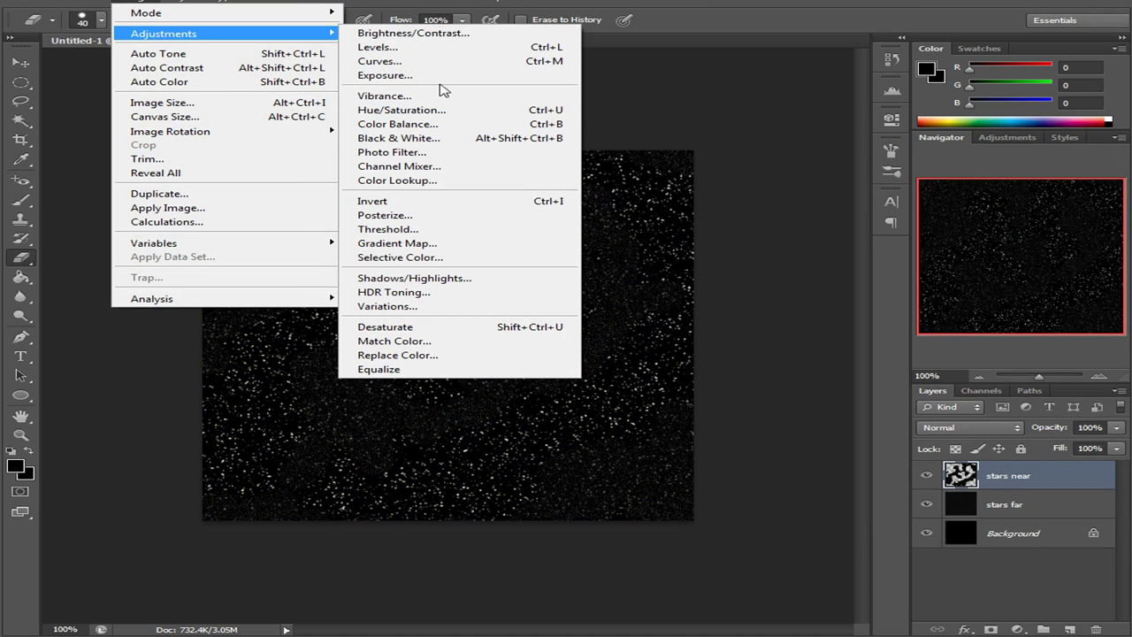
{"action": "left_click", "coordinate": [447, 62]}
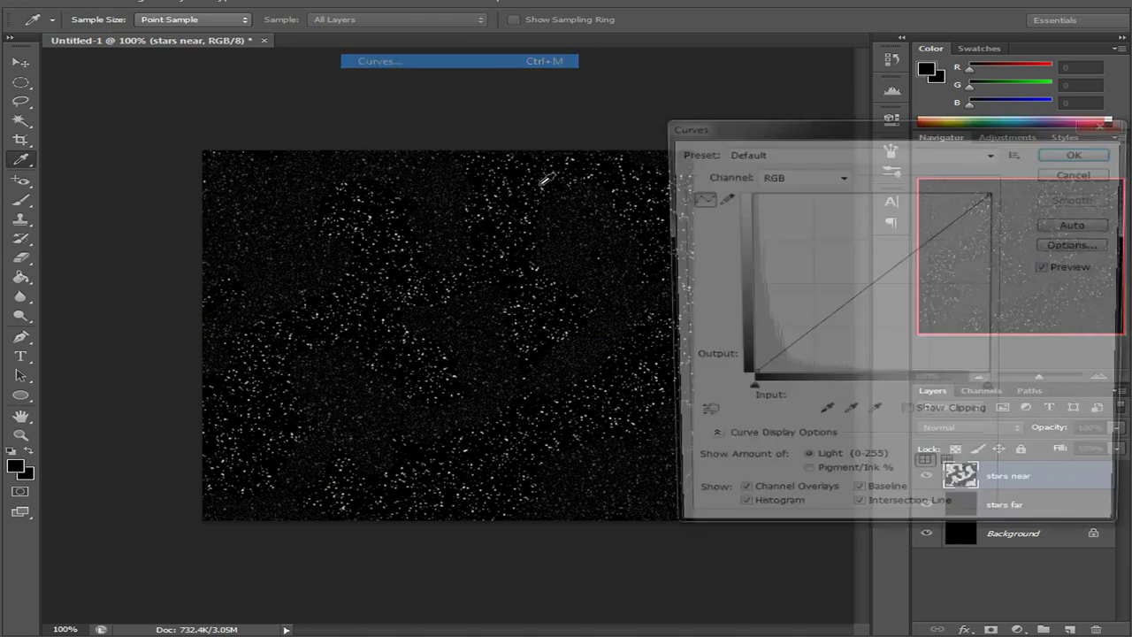
{"action": "left_click", "coordinate": [784, 177]}
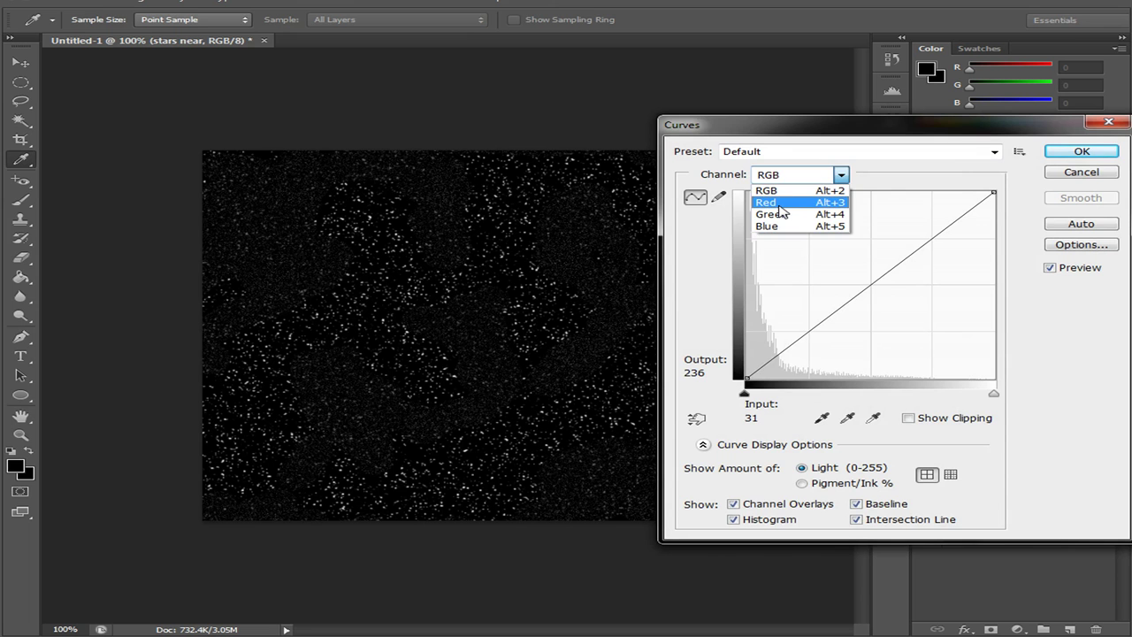
{"action": "left_click", "coordinate": [781, 209]}
{"action": "left_click_drag", "start_coordinate": [748, 378], "coordinate": [751, 363]}
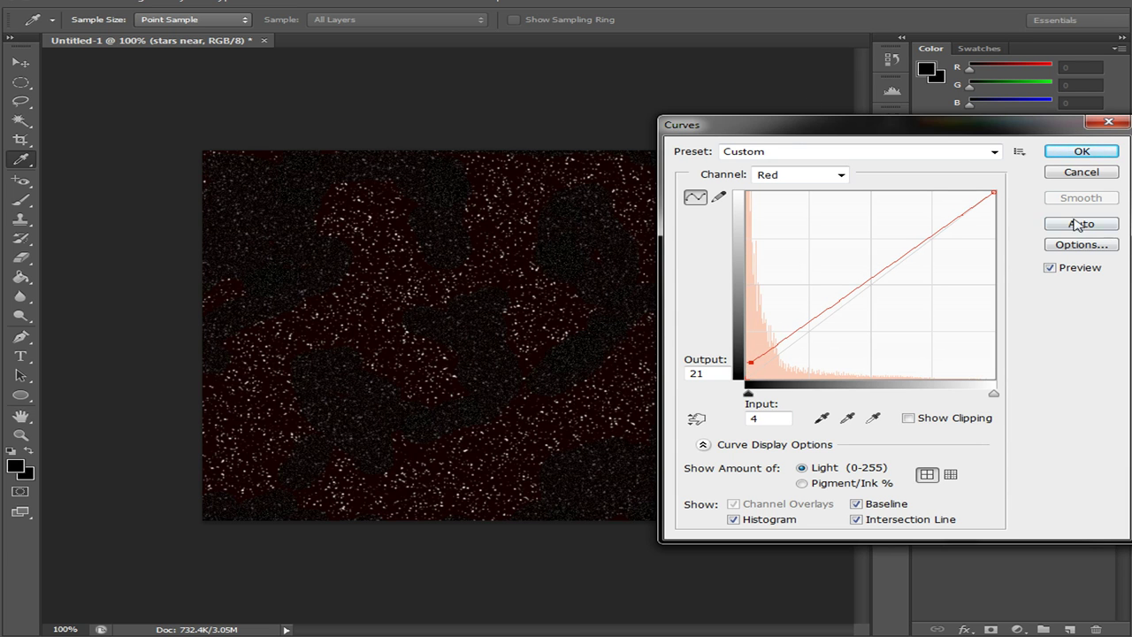
{"action": "left_click", "coordinate": [801, 174]}
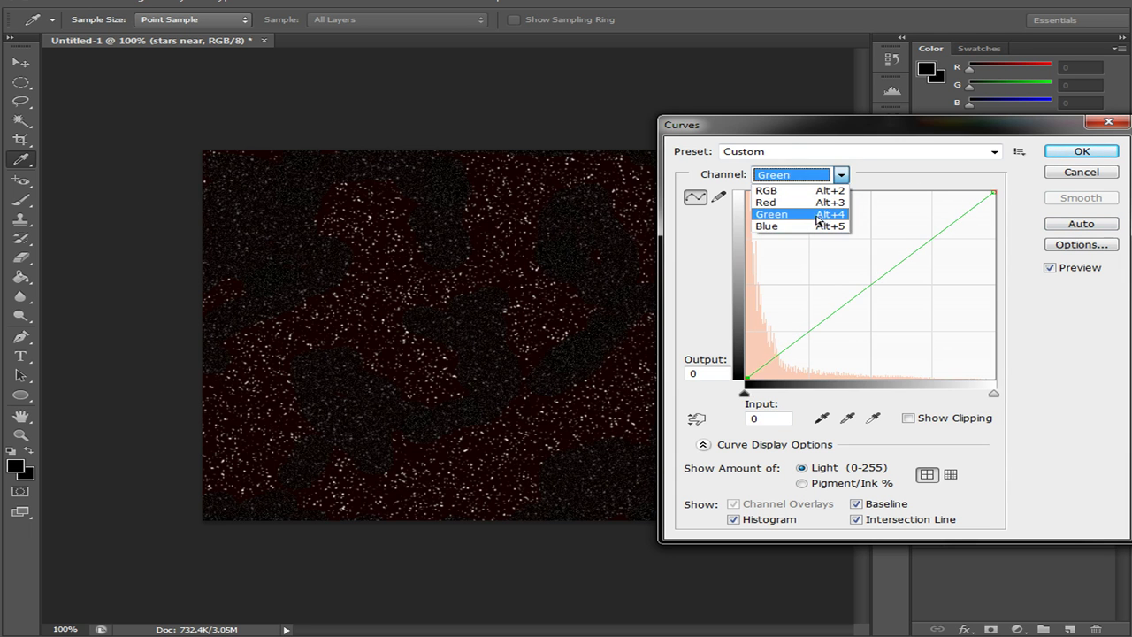
{"action": "left_click", "coordinate": [818, 219]}
{"action": "mouse_move", "coordinate": [752, 375]}
{"action": "left_mouse_down"}
{"action": "mouse_move", "coordinate": [753, 355]}
{"action": "mouse_move", "coordinate": [750, 367]}
{"action": "mouse_move", "coordinate": [788, 372]}
{"action": "mouse_move", "coordinate": [746, 375]}
{"action": "left_mouse_up"}
Tint stars near deep blue by lifting the Blue-channel curve's black point, checking at 200%
{"action": "left_click", "coordinate": [1082, 173]}
{"action": "key", "text": "e"}
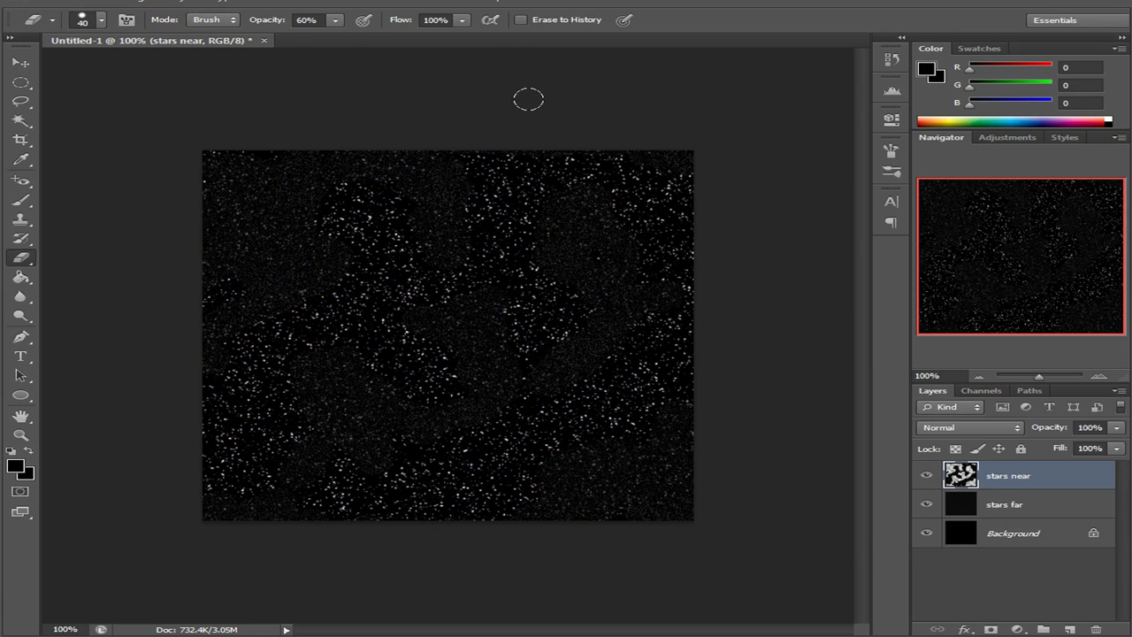
{"action": "key", "text": "ctrl+m"}
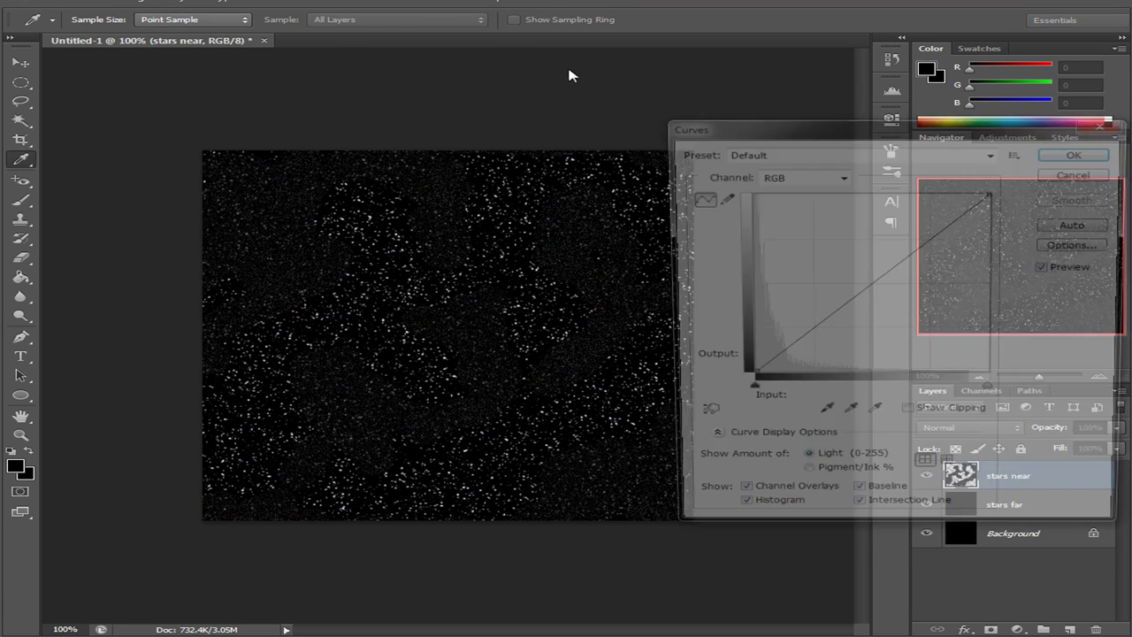
{"action": "left_click", "coordinate": [788, 177]}
{"action": "left_click", "coordinate": [797, 227]}
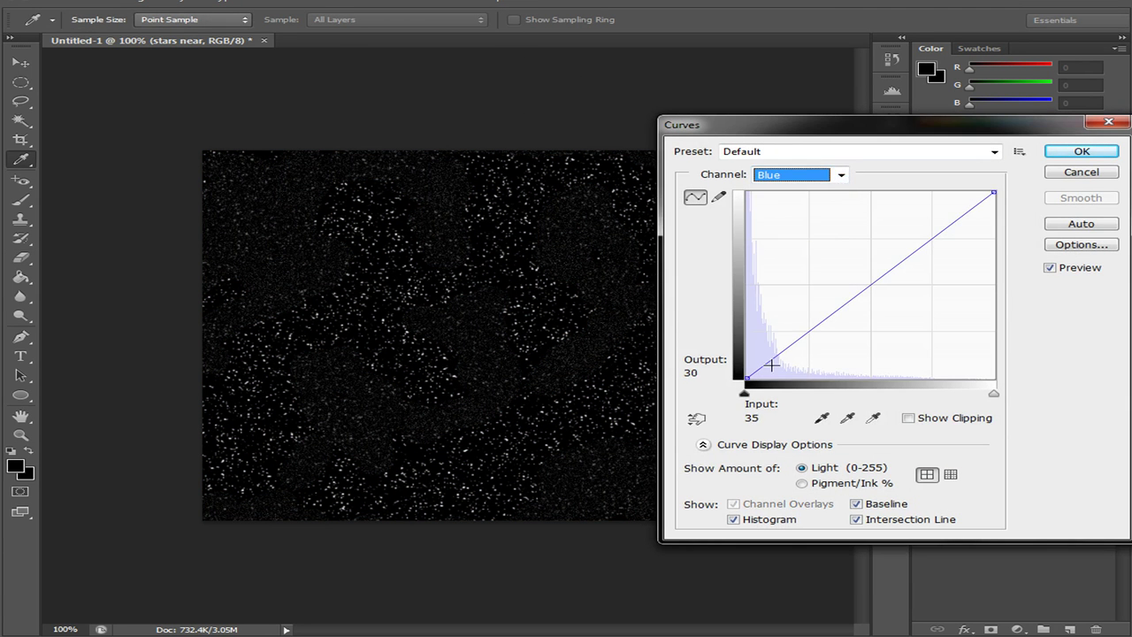
{"action": "left_click_drag", "start_coordinate": [747, 379], "coordinate": [764, 357]}
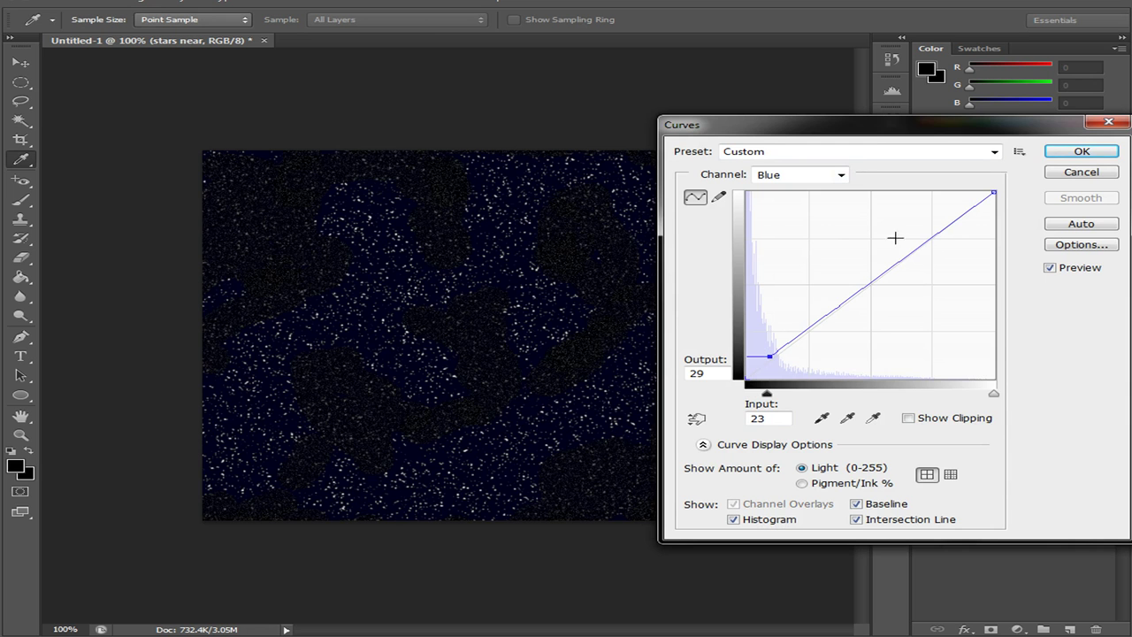
{"action": "left_click", "coordinate": [1081, 152]}
{"action": "key", "text": "e"}
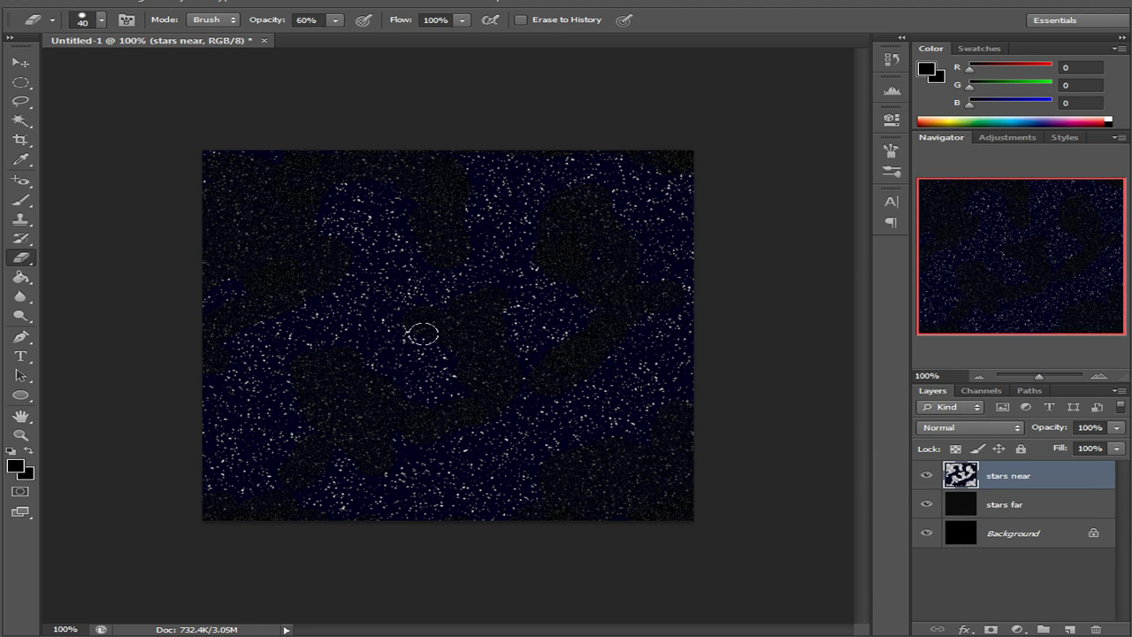
{"action": "left_click", "coordinate": [1099, 378]}
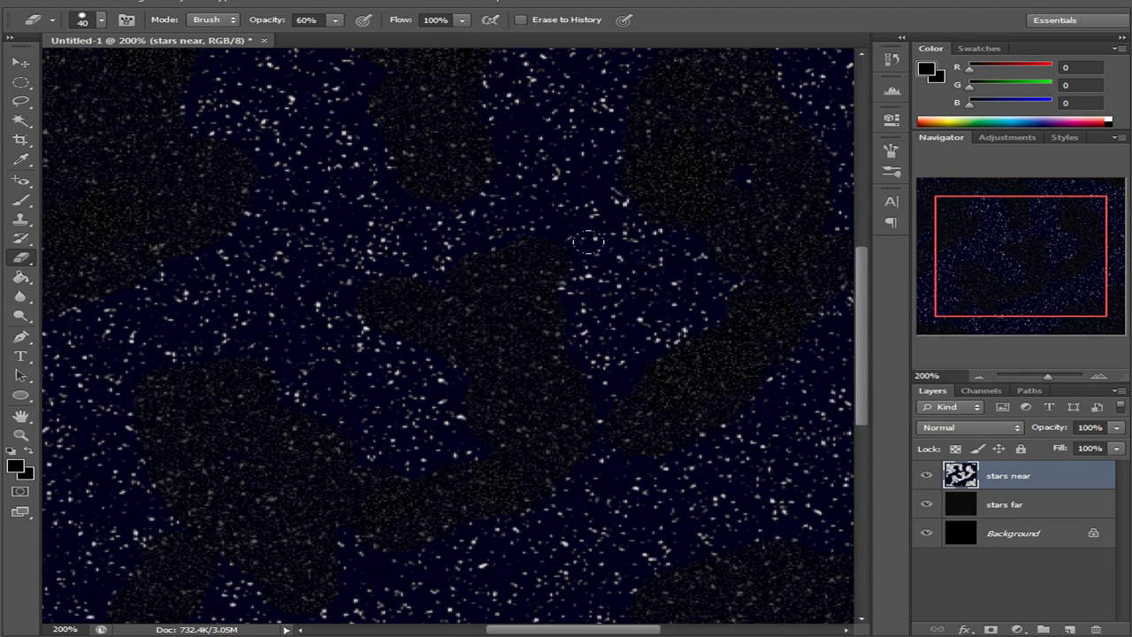
{"action": "left_click", "coordinate": [979, 377]}
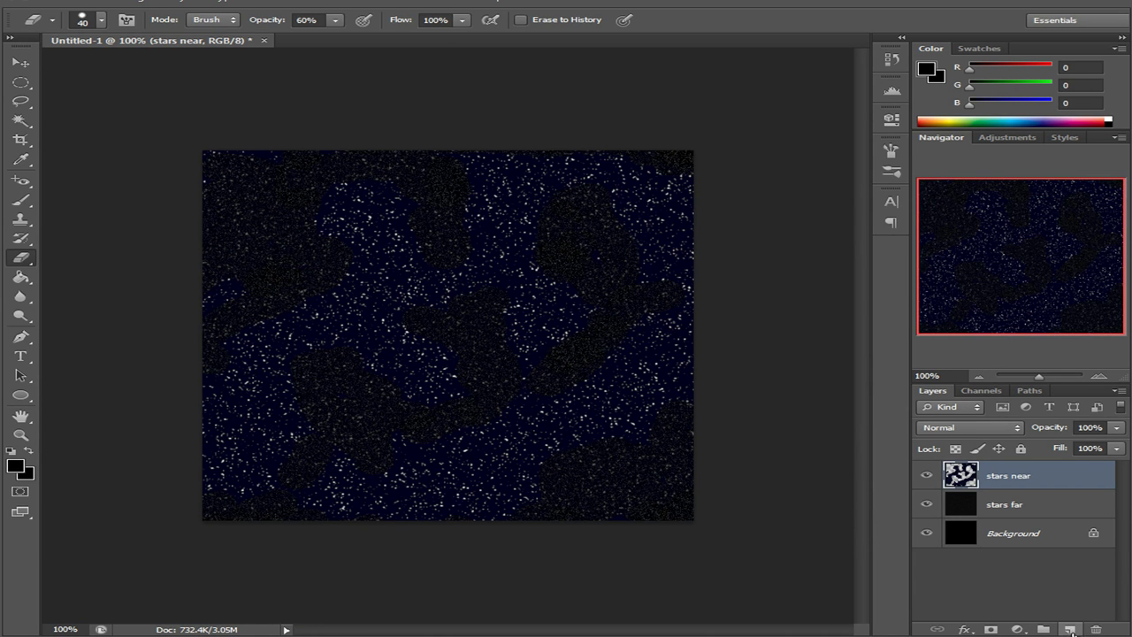
Add a new layer named 'nebula' through Layer > New > Layer
{"action": "right_click", "coordinate": [1037, 581]}
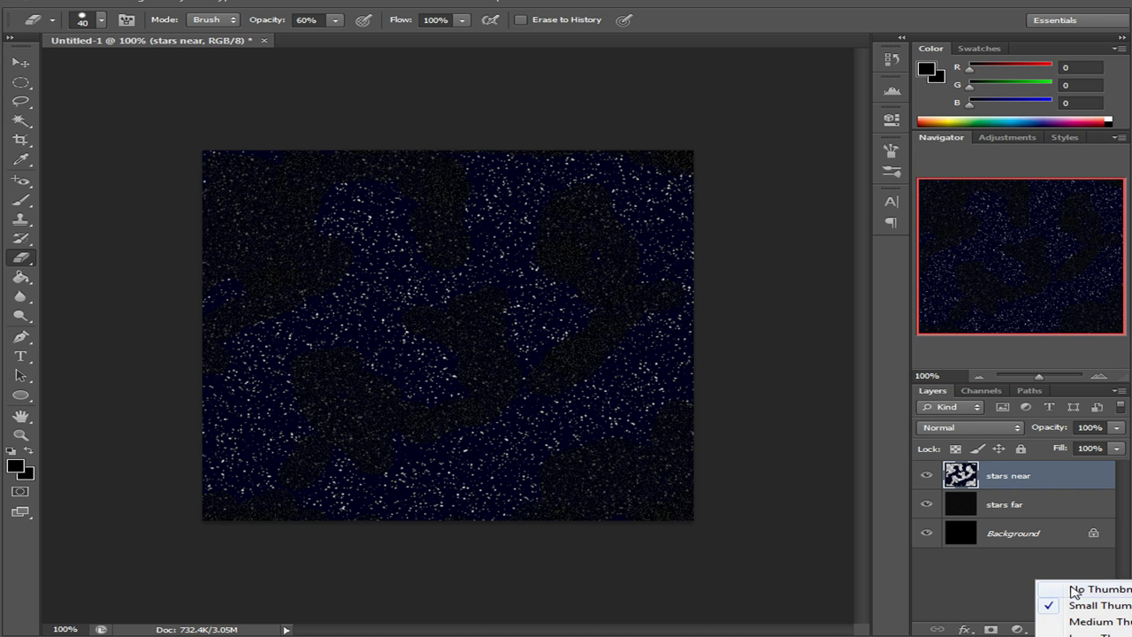
{"action": "left_click", "coordinate": [1014, 572]}
{"action": "left_click", "coordinate": [56, 5]}
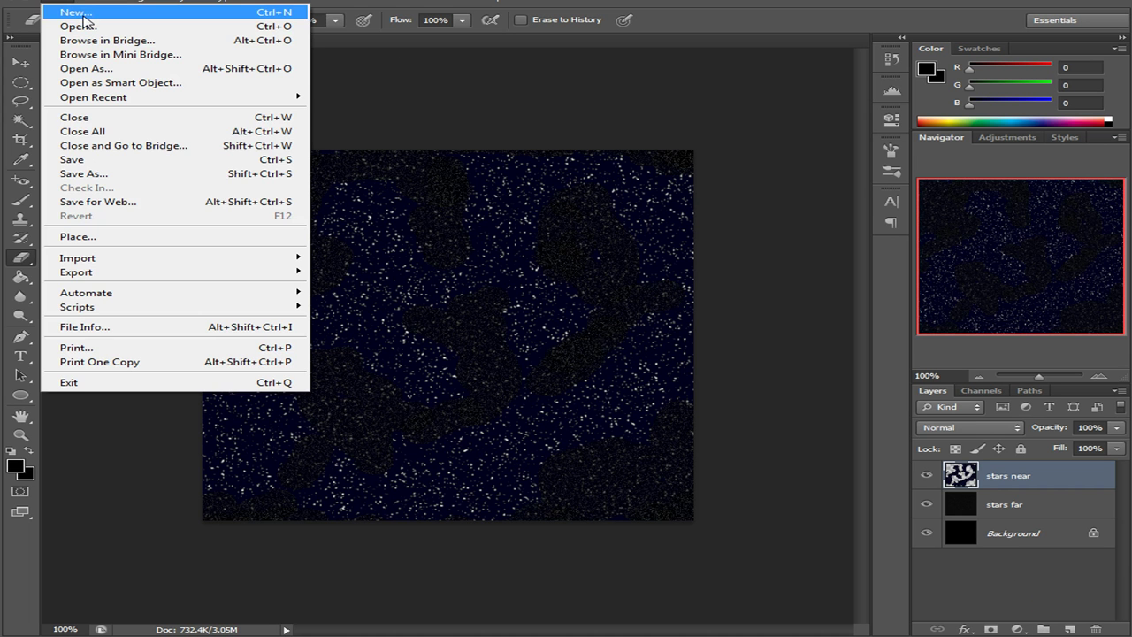
{"action": "mouse_move", "coordinate": [177, 3]}
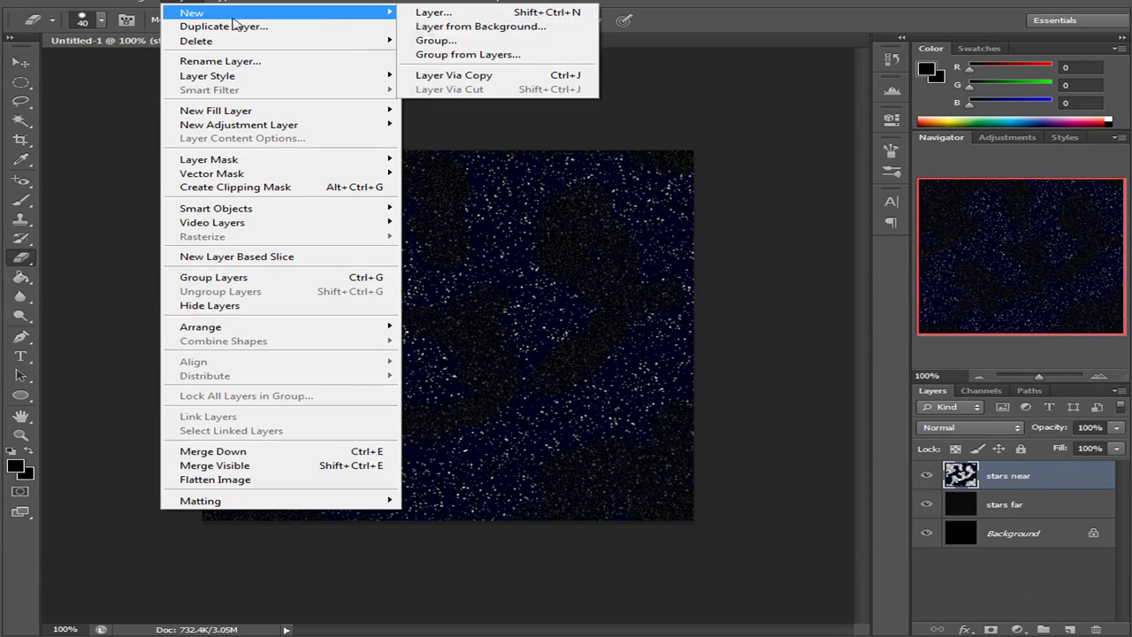
{"action": "left_click", "coordinate": [486, 14]}
{"action": "left_click_drag", "start_coordinate": [425, 104], "coordinate": [430, 397]}
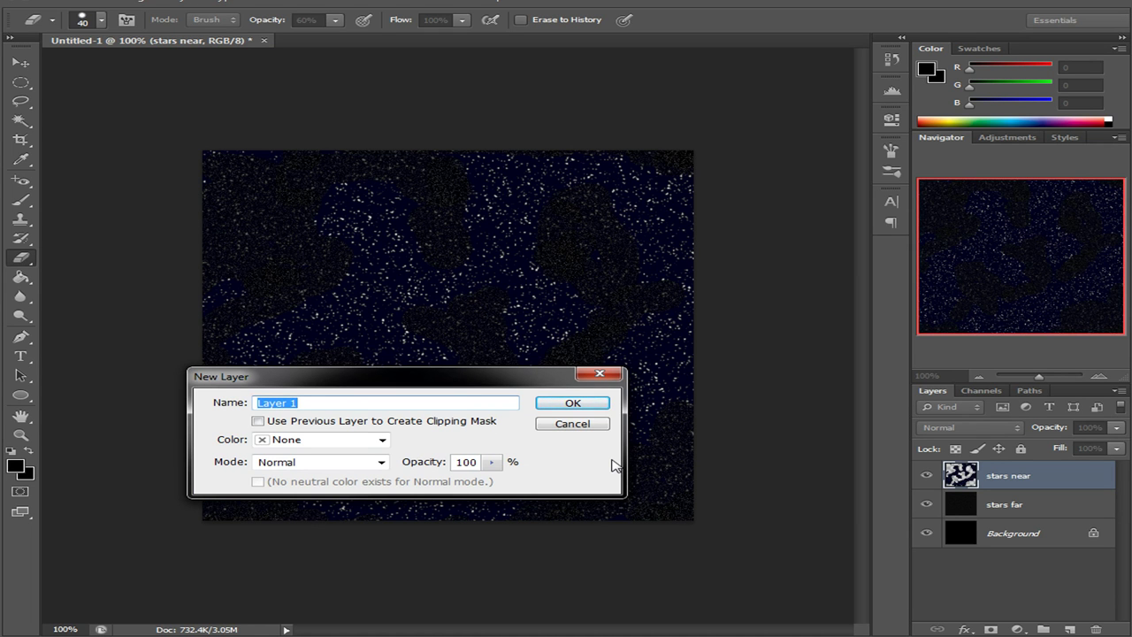
{"action": "type", "text": "nebula"}
{"action": "key", "text": "Return"}
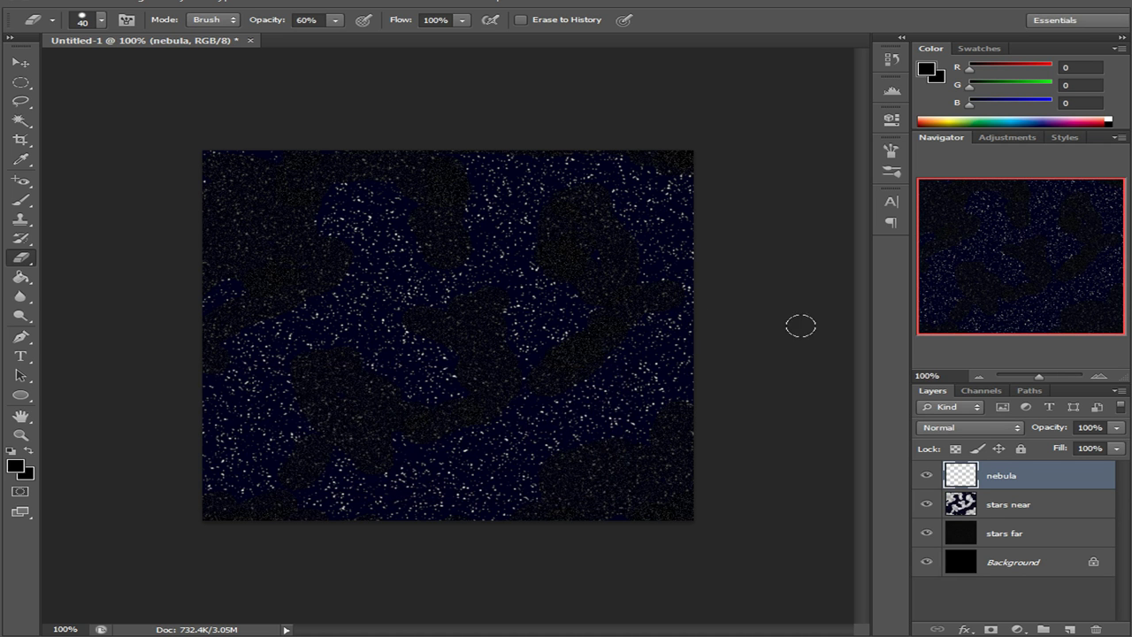
Set the foreground colour to an orange (hue about 41) in the Color Picker
{"action": "left_click", "coordinate": [925, 69]}
{"action": "left_click_drag", "start_coordinate": [372, 0], "coordinate": [431, 0]}
{"action": "left_click", "coordinate": [427, 116]}
{"action": "left_click_drag", "start_coordinate": [427, 117], "coordinate": [428, 119]}
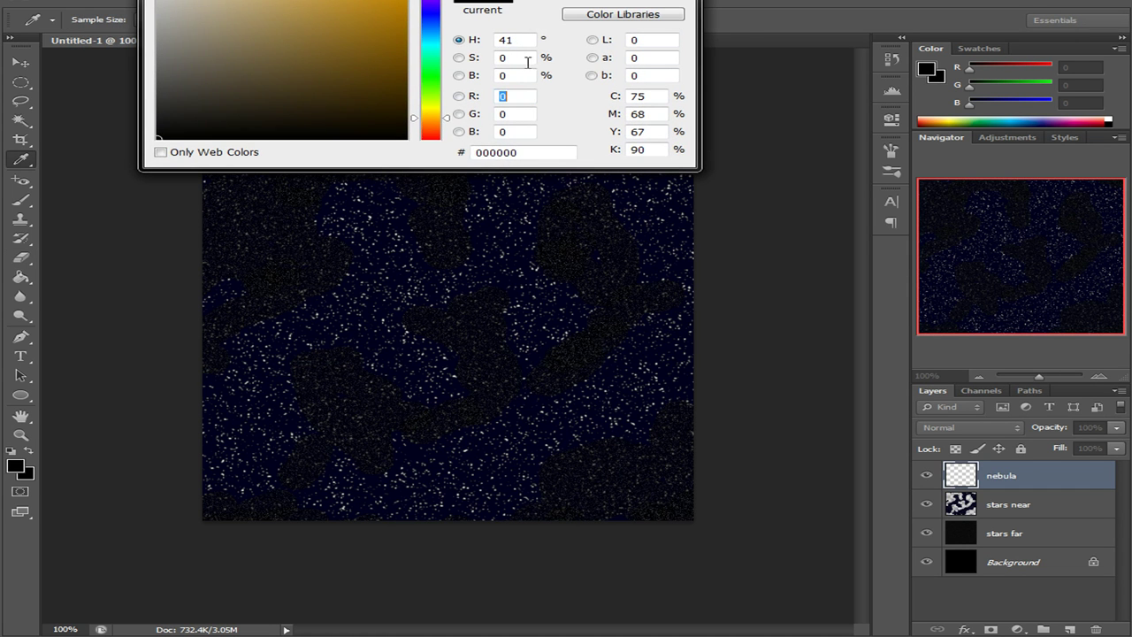
{"action": "left_click_drag", "start_coordinate": [389, 0], "coordinate": [356, 0]}
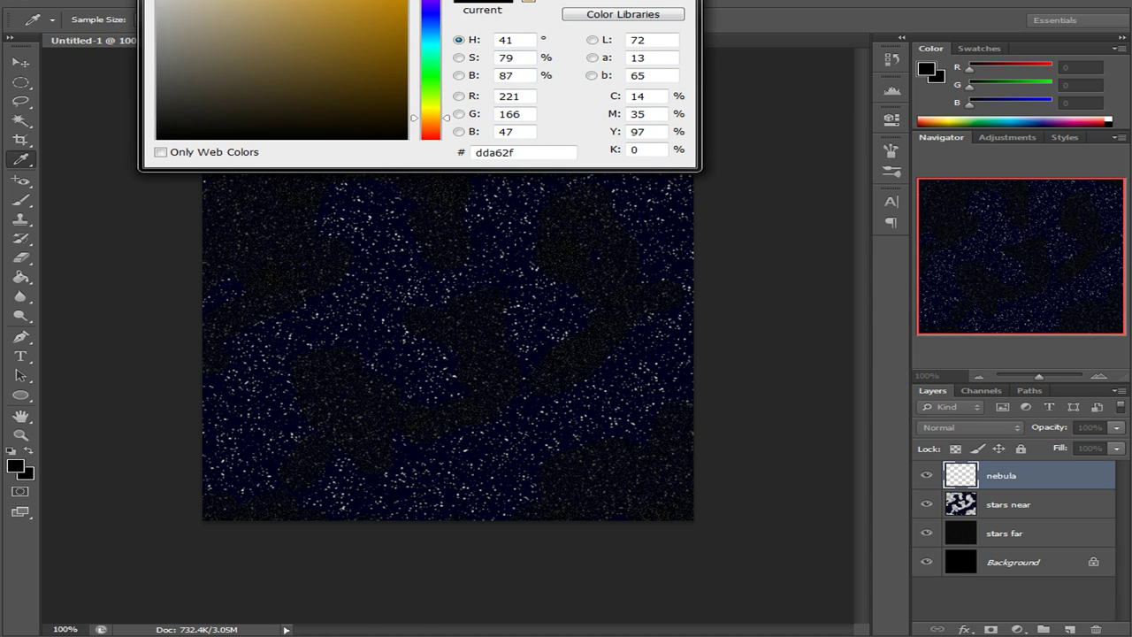
{"action": "left_click_drag", "start_coordinate": [355, 0], "coordinate": [324, 0]}
{"action": "key", "text": "Return"}
Choose a soft round brush at 0% hardness and raise its opacity to 86%
{"action": "key", "text": "e"}
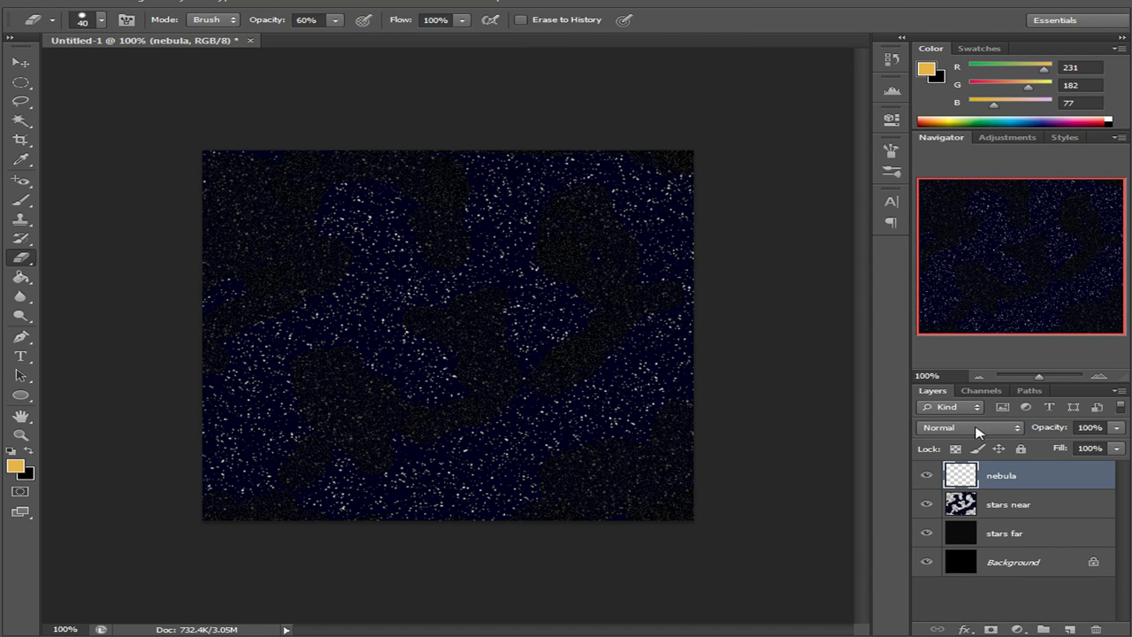
{"action": "left_click", "coordinate": [102, 19]}
{"action": "left_click", "coordinate": [106, 134]}
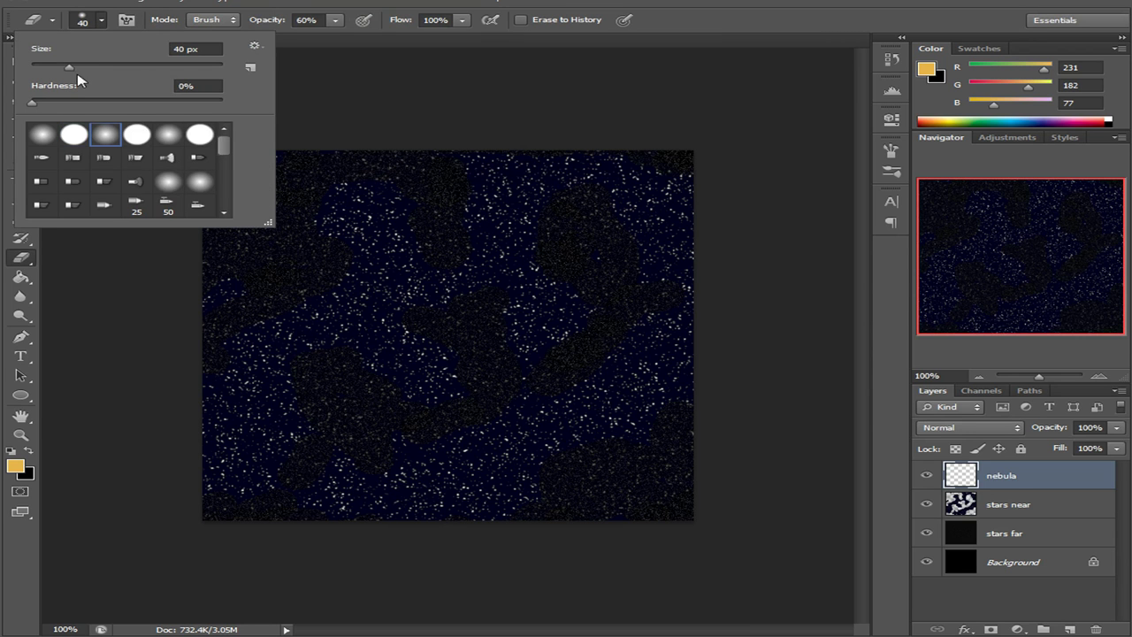
{"action": "left_click", "coordinate": [331, 23]}
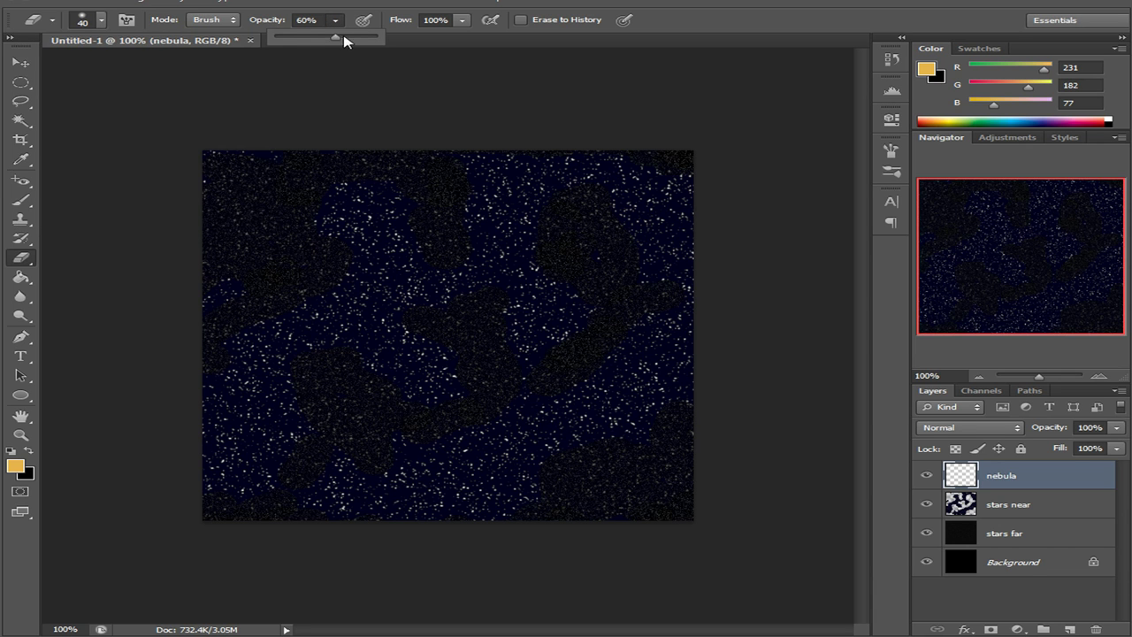
{"action": "mouse_move", "coordinate": [348, 38]}
{"action": "left_mouse_down"}
{"action": "mouse_move", "coordinate": [377, 39]}
{"action": "mouse_move", "coordinate": [356, 38]}
{"action": "left_mouse_up"}
{"action": "left_click", "coordinate": [724, 5]}
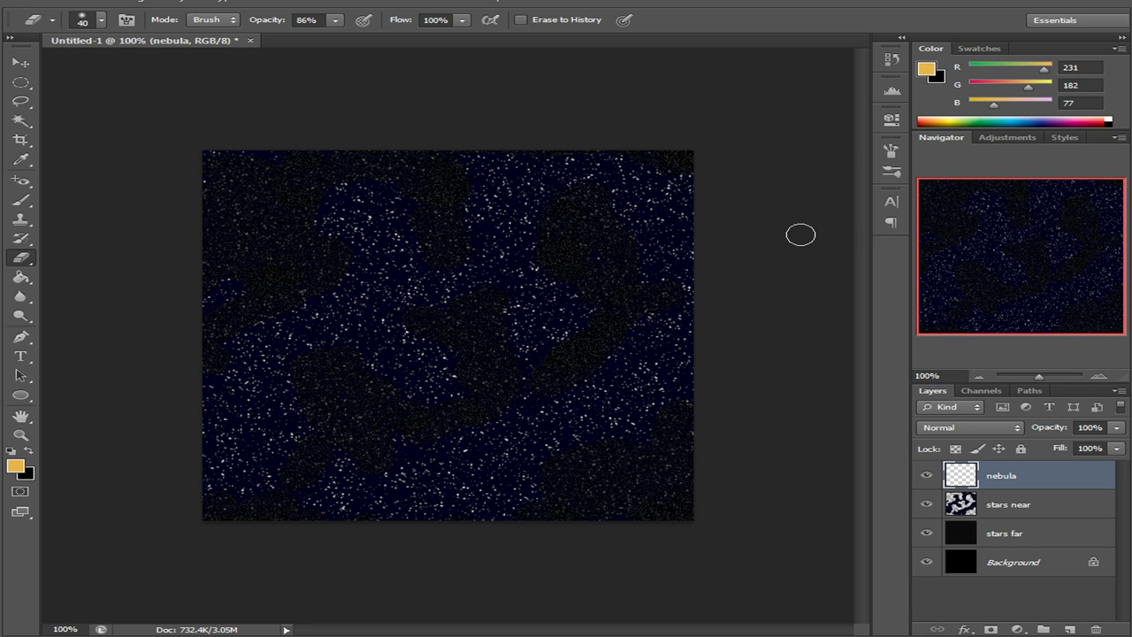
{"action": "left_click", "coordinate": [984, 502]}
{"action": "left_click", "coordinate": [999, 477]}
Delete the old nebula layer and recreate it as 'nebula' with no colour label
{"action": "key", "text": "Delete"}
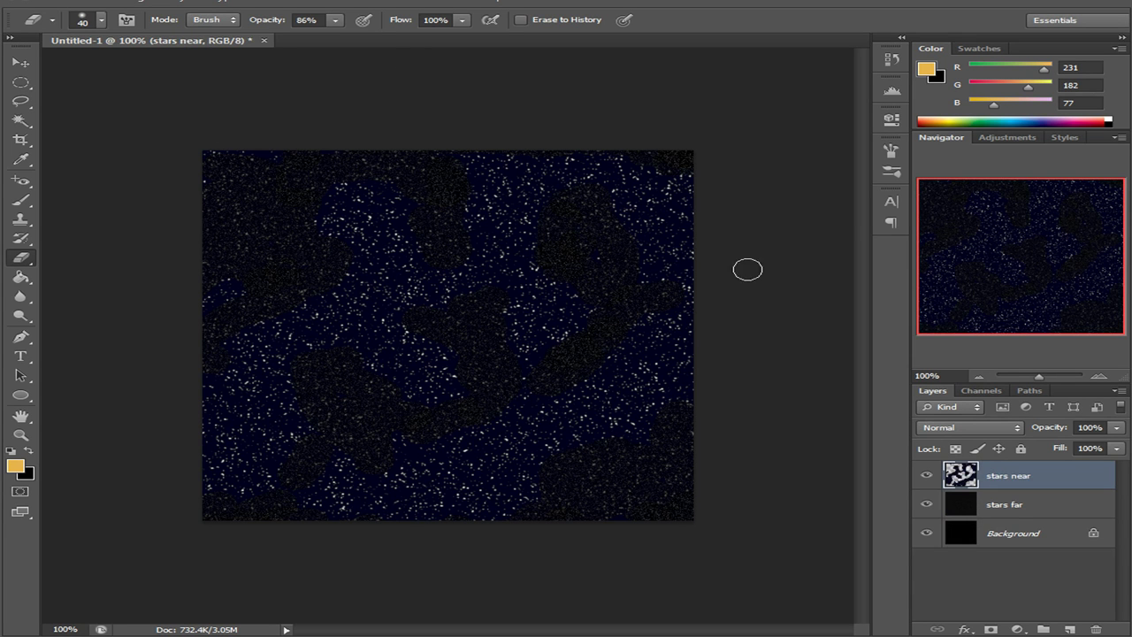
{"action": "left_click", "coordinate": [54, 3]}
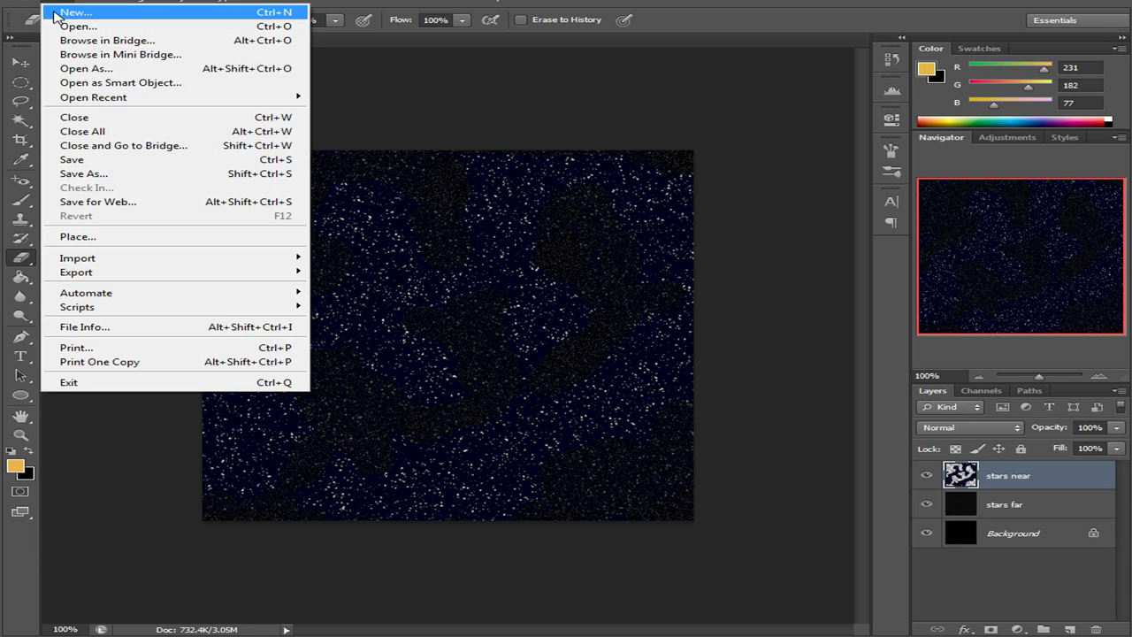
{"action": "mouse_move", "coordinate": [177, 4]}
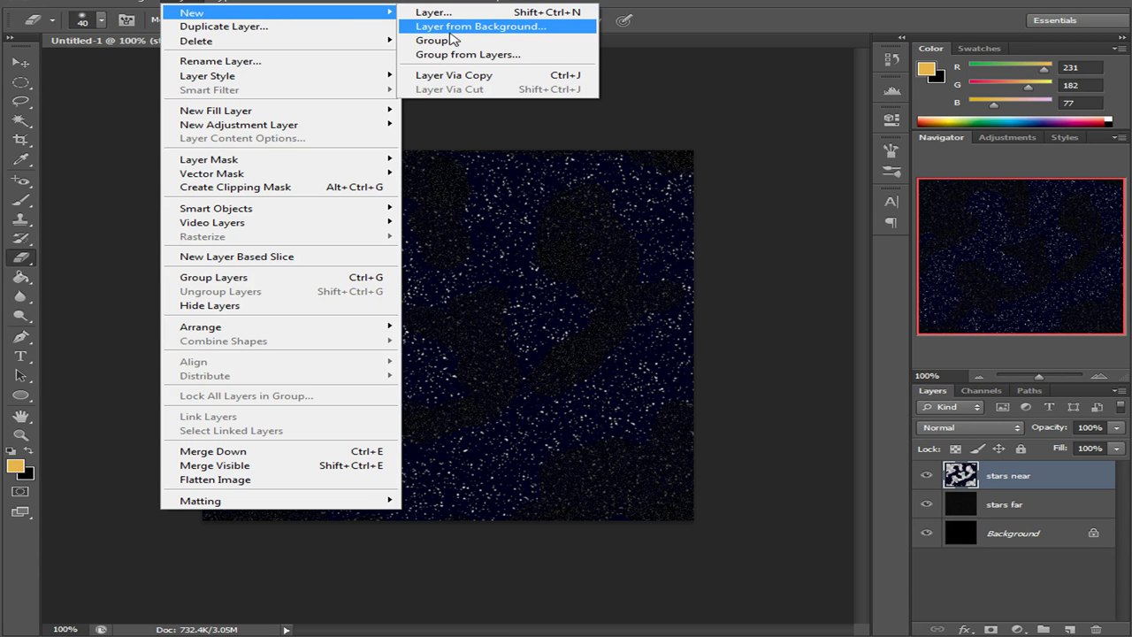
{"action": "left_click", "coordinate": [463, 17]}
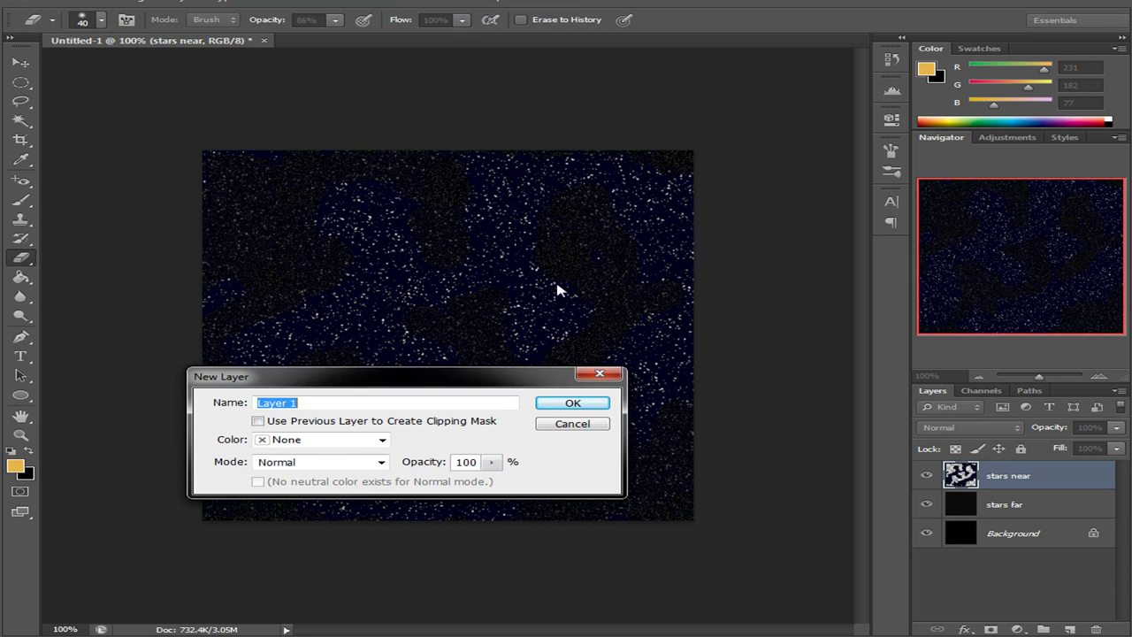
{"action": "left_click", "coordinate": [358, 445]}
{"action": "left_click", "coordinate": [359, 449]}
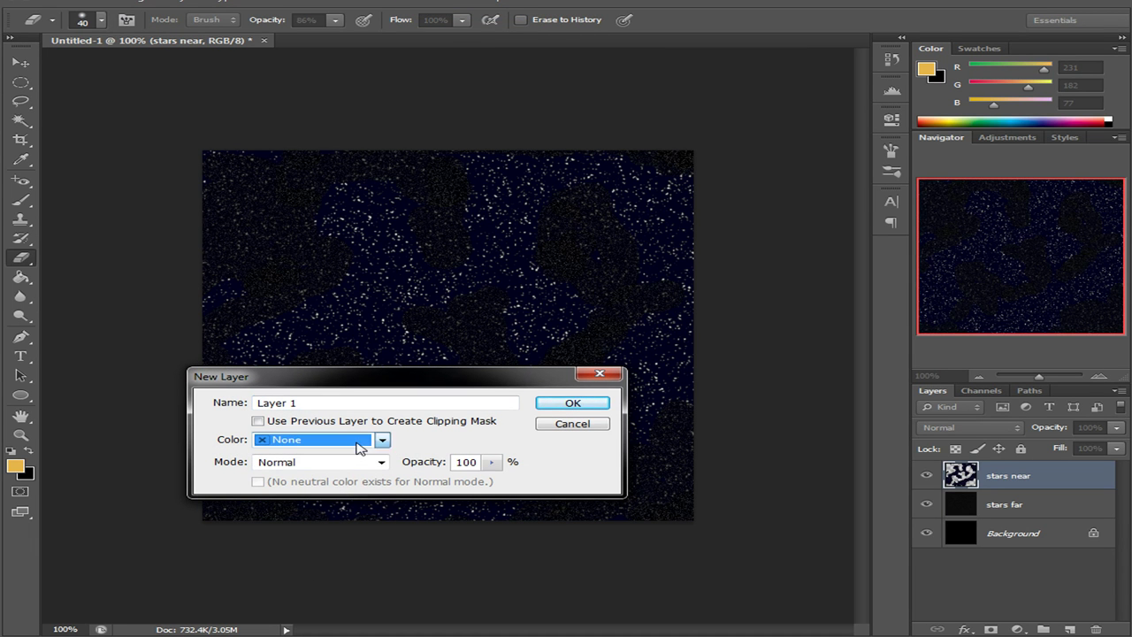
{"action": "left_click", "coordinate": [319, 403]}
{"action": "type", "text": "nebula"}
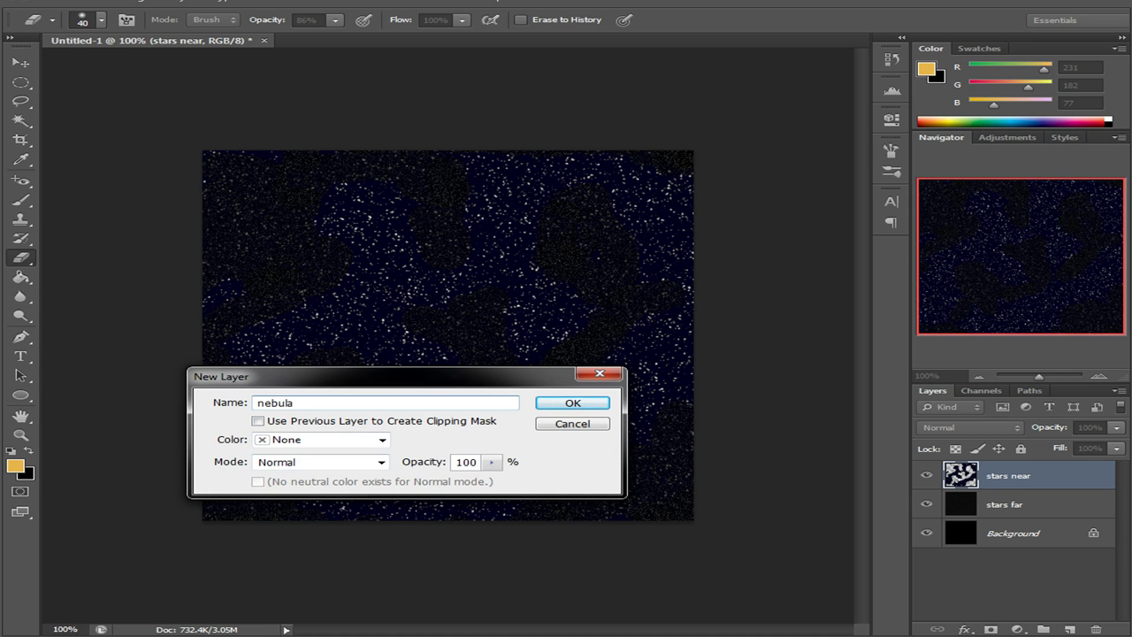
{"action": "key", "text": "Return"}
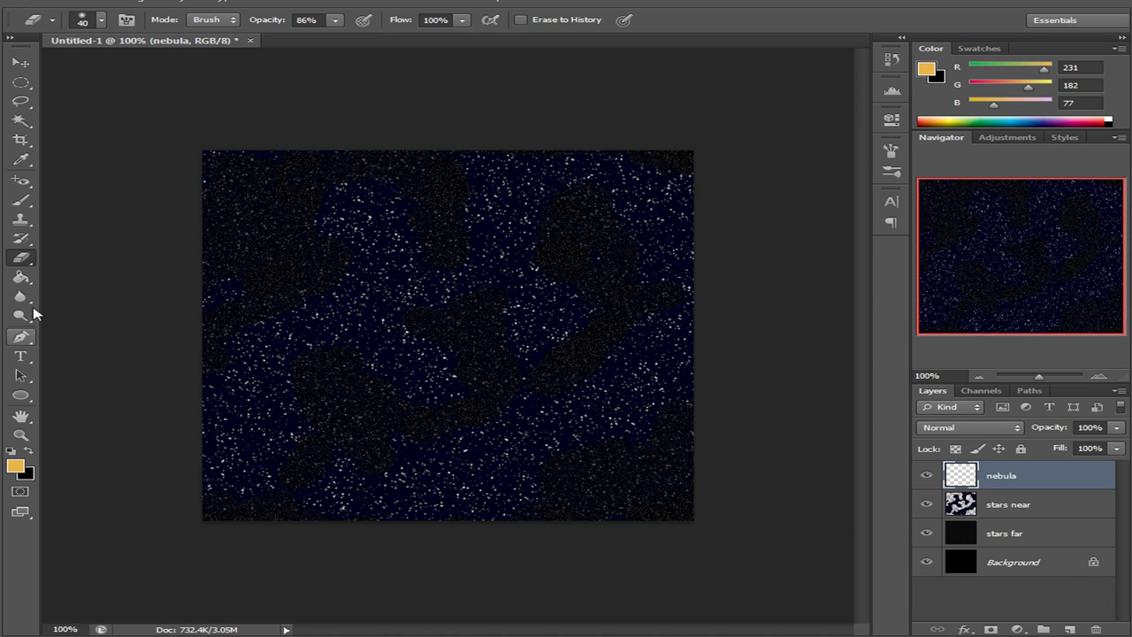
Paint orange into the top-left corner with a soft round 48 px brush at 81% opacity
{"action": "left_click", "coordinate": [22, 203]}
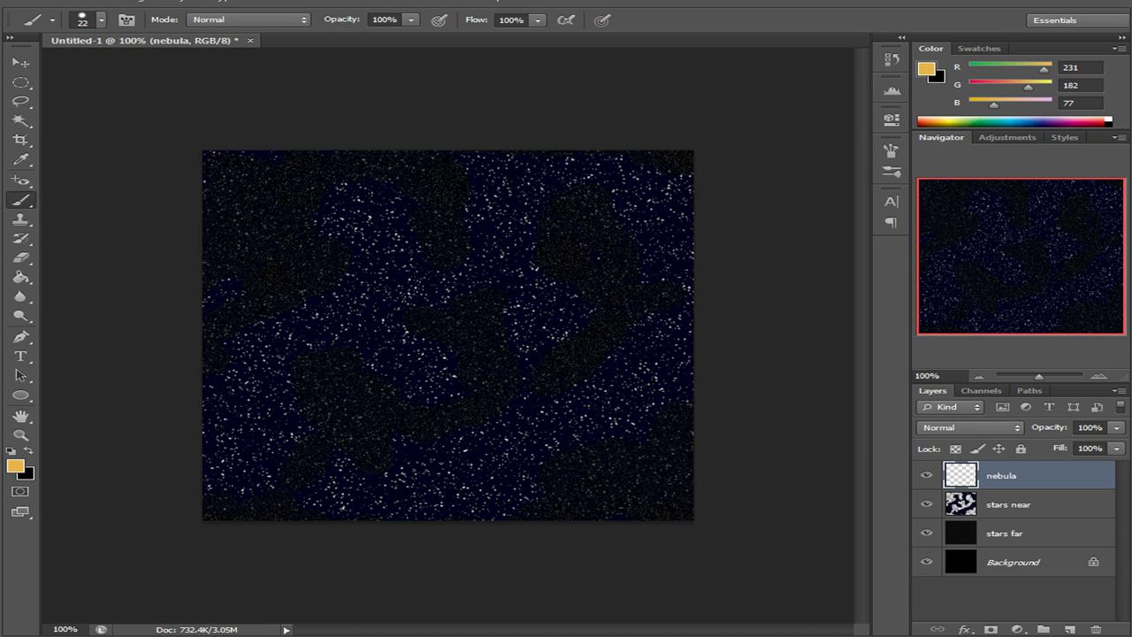
{"action": "left_click", "coordinate": [102, 19]}
{"action": "left_click", "coordinate": [89, 68]}
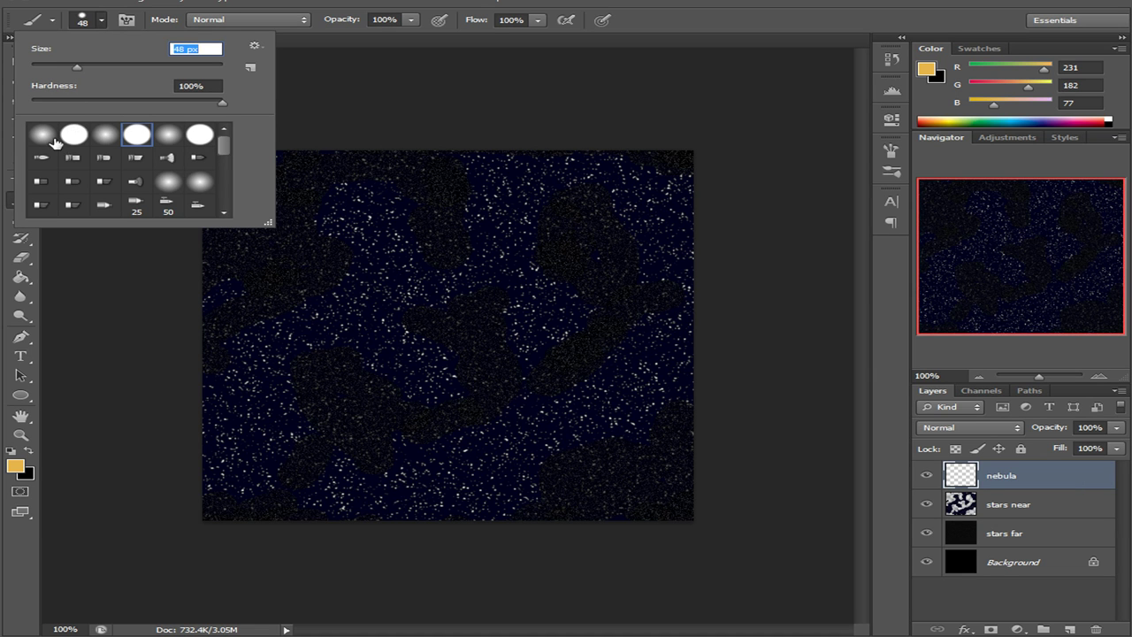
{"action": "left_click", "coordinate": [105, 135]}
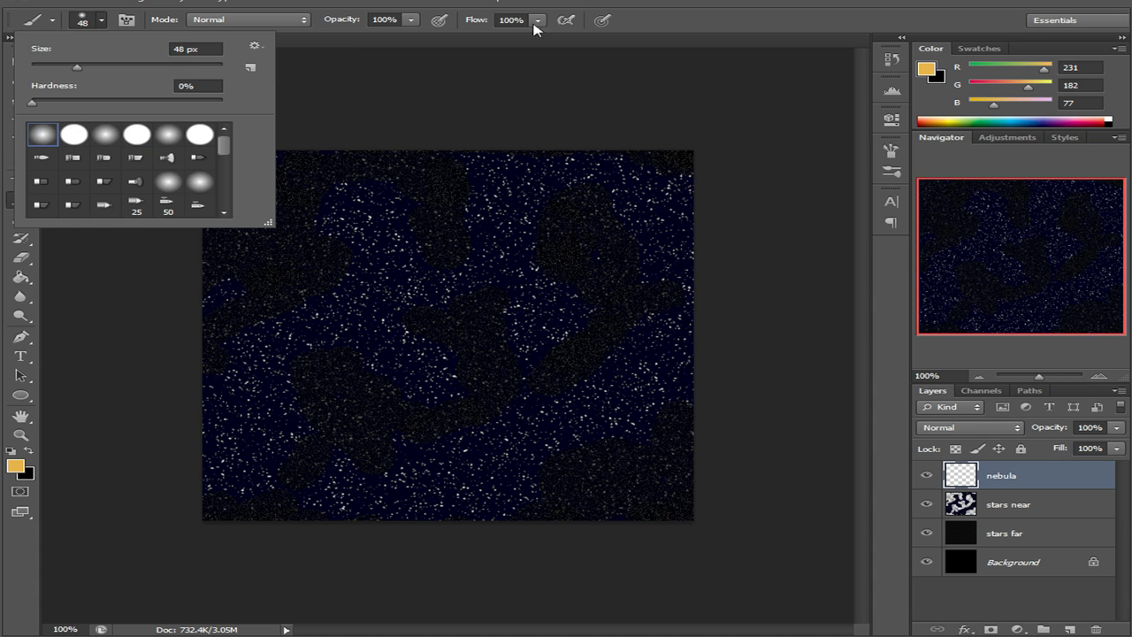
{"action": "left_click", "coordinate": [683, 5]}
{"action": "mouse_move", "coordinate": [406, 24]}
{"action": "left_mouse_down"}
{"action": "mouse_move", "coordinate": [375, 40]}
{"action": "mouse_move", "coordinate": [395, 41]}
{"action": "left_mouse_up"}
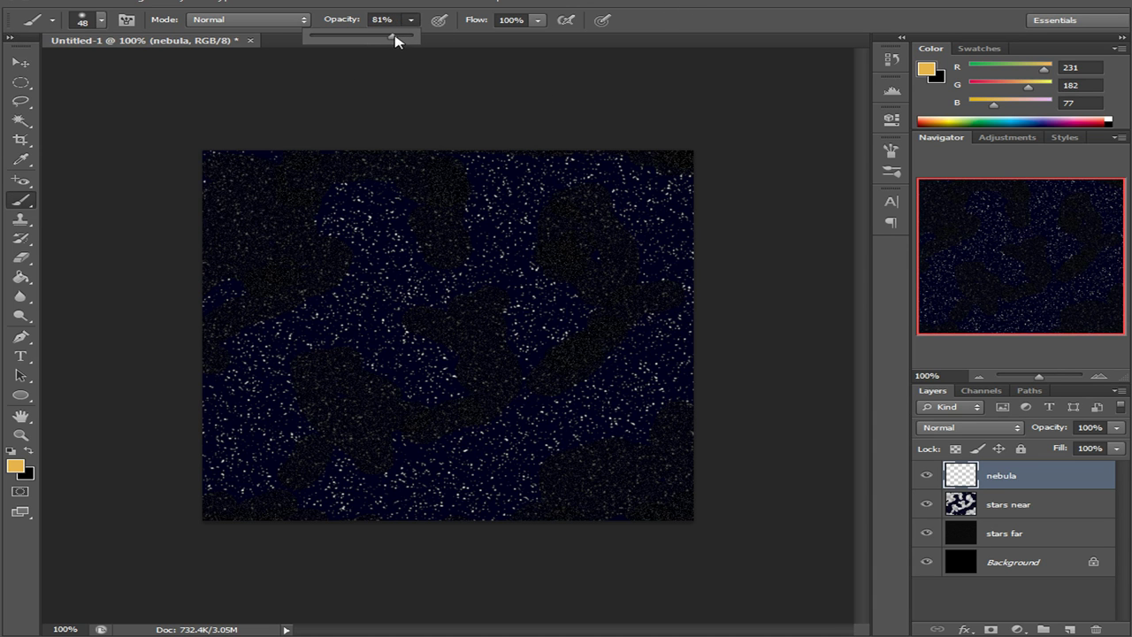
{"action": "left_click", "coordinate": [655, 11]}
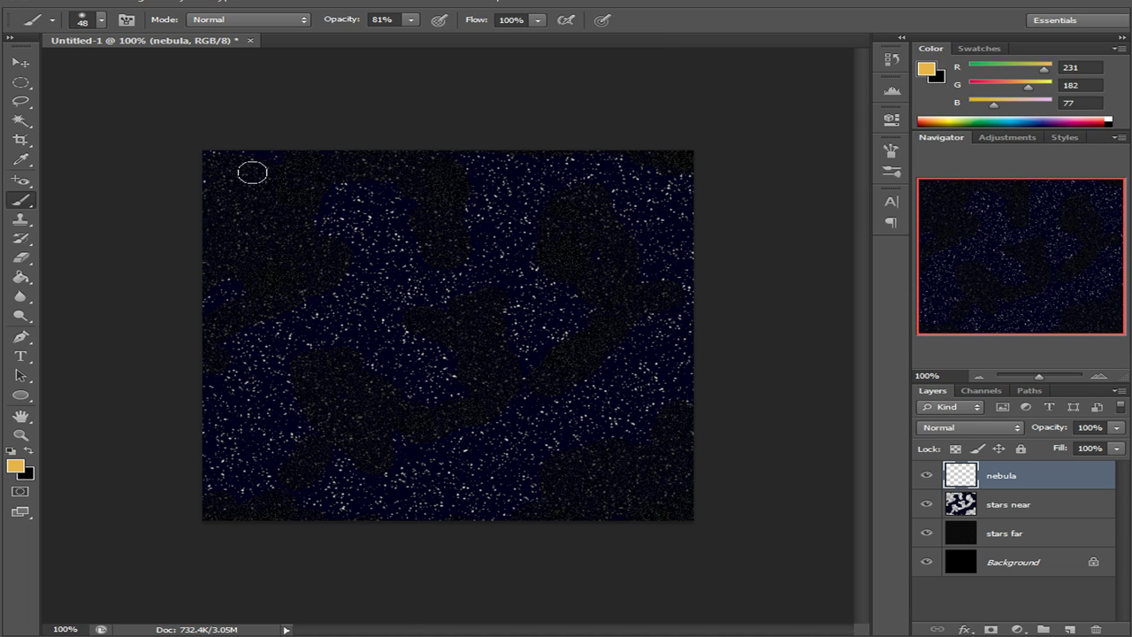
{"action": "mouse_move", "coordinate": [265, 182]}
{"action": "left_mouse_down"}
{"action": "mouse_move", "coordinate": [225, 190]}
{"action": "mouse_move", "coordinate": [226, 163]}
{"action": "mouse_move", "coordinate": [253, 161]}
{"action": "mouse_move", "coordinate": [260, 173]}
{"action": "mouse_move", "coordinate": [175, 249]}
{"action": "mouse_move", "coordinate": [225, 231]}
{"action": "mouse_move", "coordinate": [225, 249]}
{"action": "mouse_move", "coordinate": [171, 276]}
{"action": "mouse_move", "coordinate": [262, 225]}
{"action": "mouse_move", "coordinate": [294, 190]}
{"action": "mouse_move", "coordinate": [291, 169]}
{"action": "mouse_move", "coordinate": [327, 163]}
{"action": "mouse_move", "coordinate": [295, 193]}
{"action": "mouse_move", "coordinate": [293, 156]}
{"action": "mouse_move", "coordinate": [362, 156]}
{"action": "mouse_move", "coordinate": [326, 182]}
{"action": "mouse_move", "coordinate": [318, 212]}
{"action": "mouse_move", "coordinate": [315, 181]}
{"action": "mouse_move", "coordinate": [356, 161]}
{"action": "left_mouse_up"}
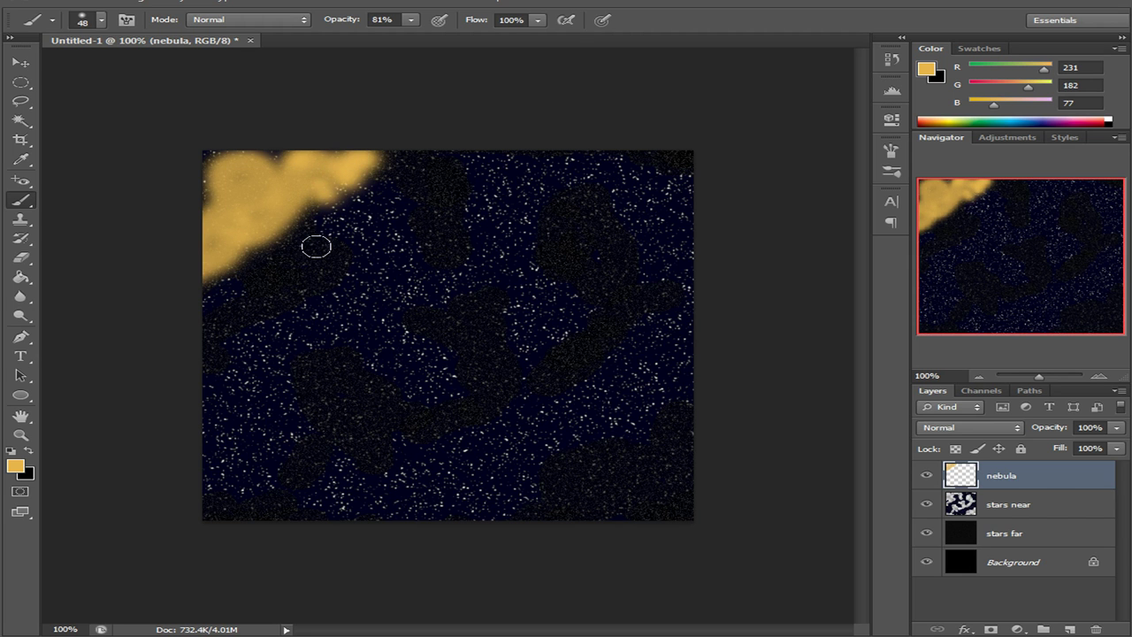
Shade the nebula's top and left parts with dark brown (332506) brushstrokes
{"action": "left_click", "coordinate": [930, 72]}
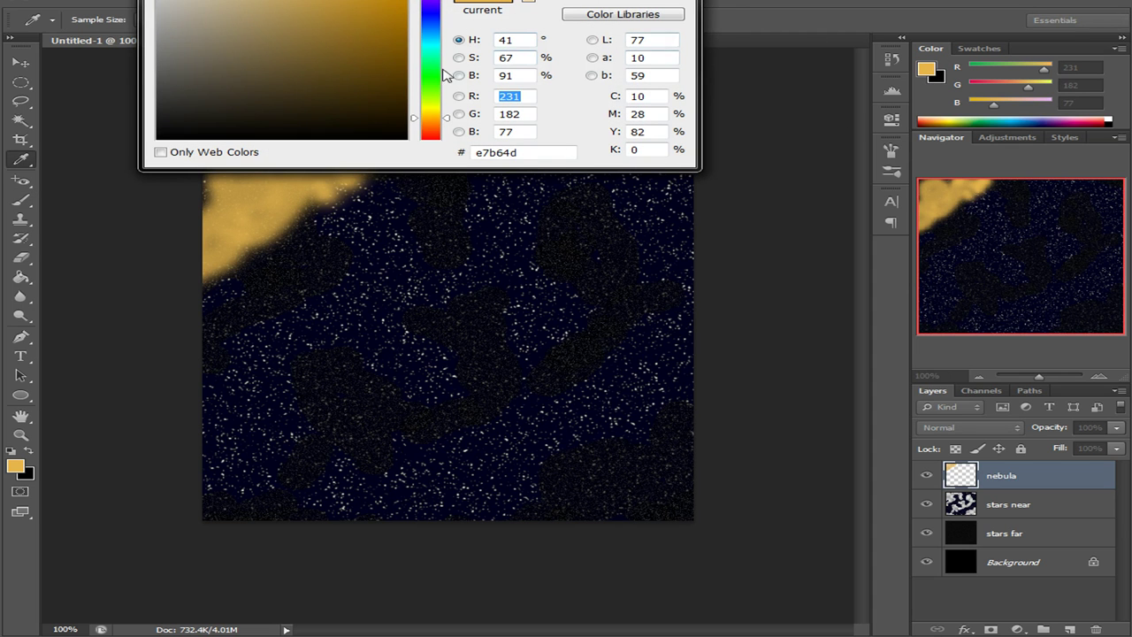
{"action": "left_click", "coordinate": [396, 97]}
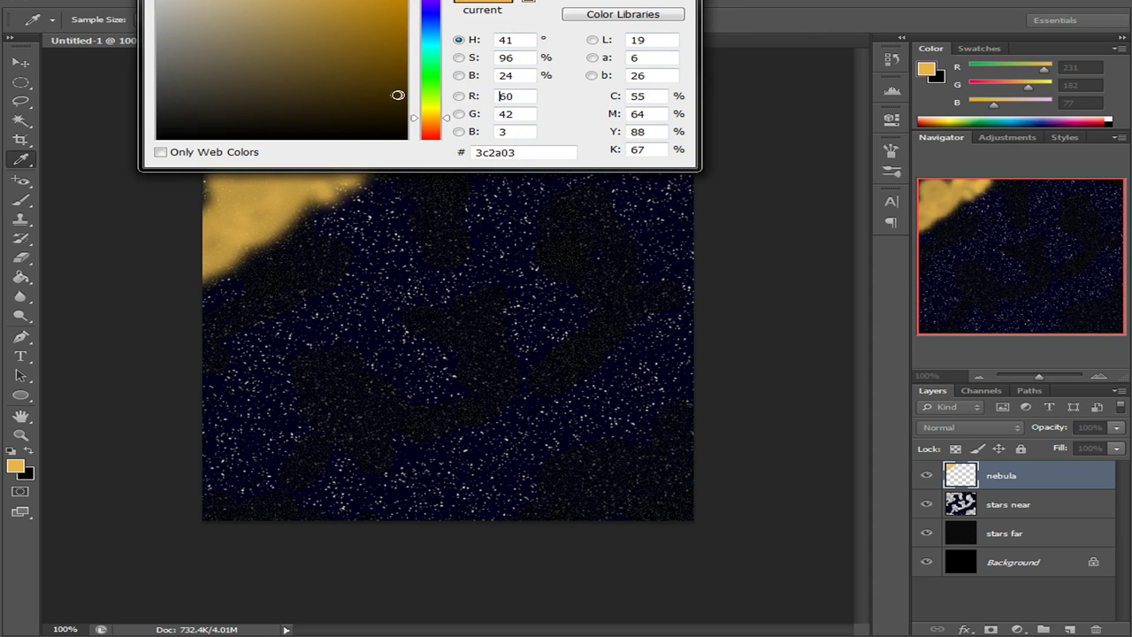
{"action": "left_click_drag", "start_coordinate": [399, 91], "coordinate": [377, 101]}
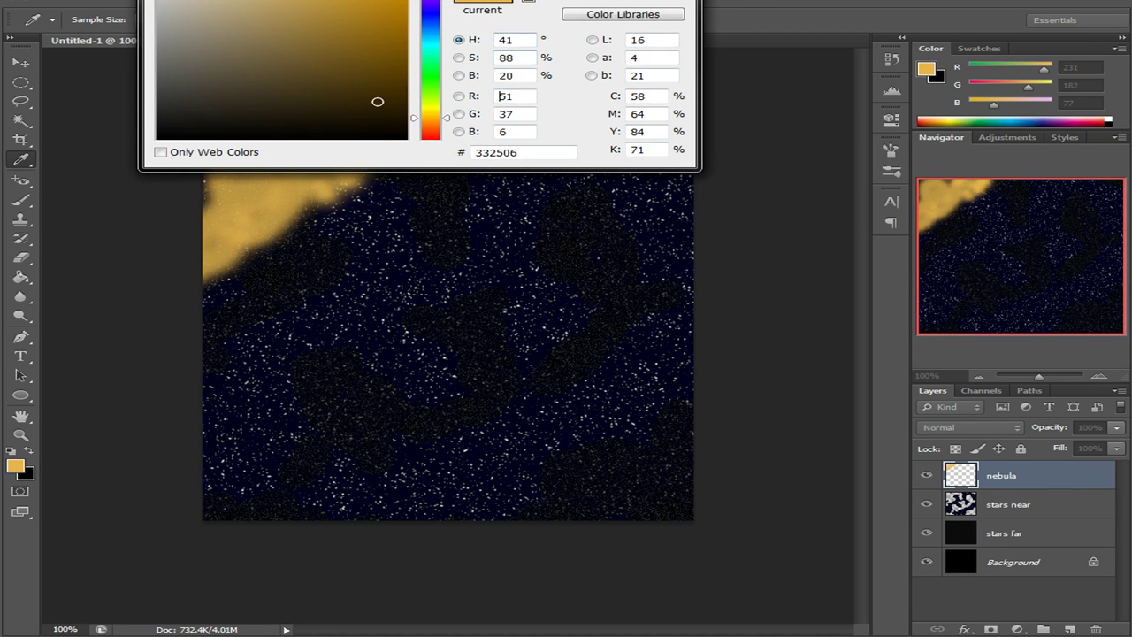
{"action": "key", "text": "Return"}
{"action": "left_click", "coordinate": [227, 209]}
{"action": "mouse_move", "coordinate": [228, 209]}
{"action": "left_mouse_down"}
{"action": "mouse_move", "coordinate": [306, 186]}
{"action": "mouse_move", "coordinate": [240, 211]}
{"action": "left_mouse_up"}
{"action": "mouse_move", "coordinate": [227, 223]}
{"action": "left_mouse_down"}
{"action": "mouse_move", "coordinate": [222, 243]}
{"action": "mouse_move", "coordinate": [212, 230]}
{"action": "left_mouse_up"}
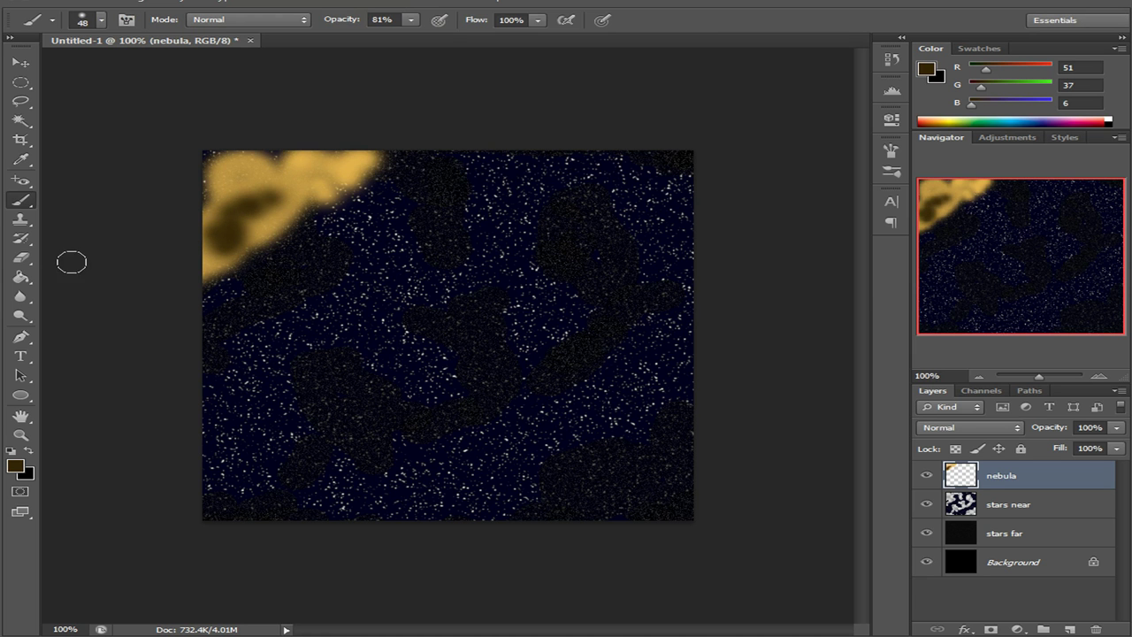
Set the foreground colour to pure white, ffffff
{"action": "left_click", "coordinate": [928, 72]}
{"action": "type", "text": "fffaf0"}
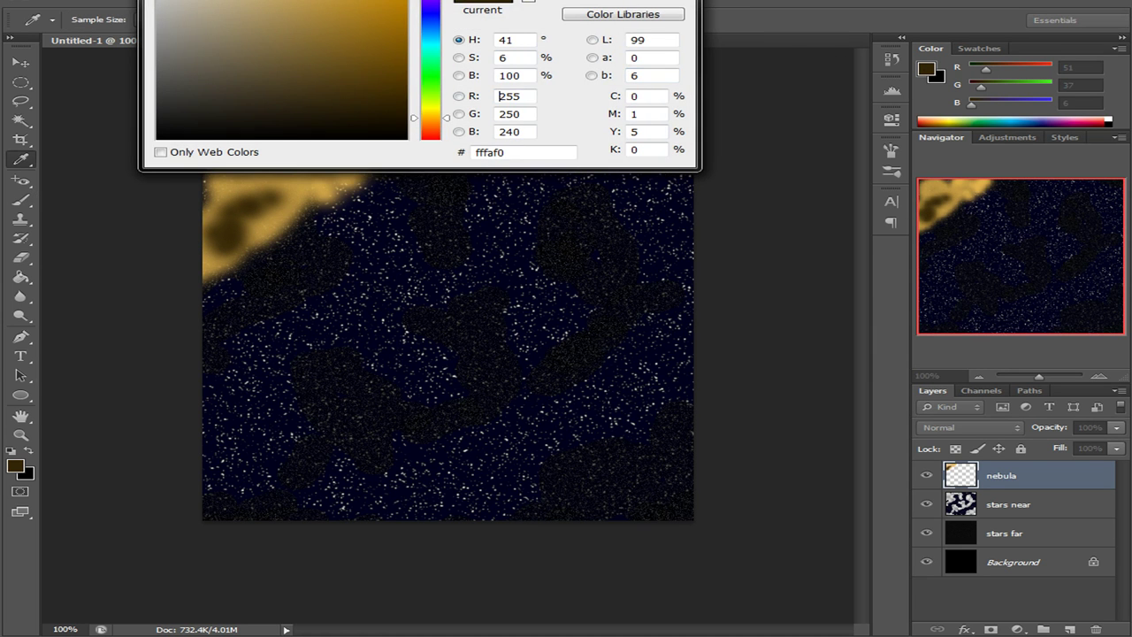
{"action": "key", "text": "BackSpace"}
{"action": "key", "text": "BackSpace"}
{"action": "key", "text": "BackSpace"}
{"action": "type", "text": "fff"}
{"action": "left_click", "coordinate": [499, 96]}
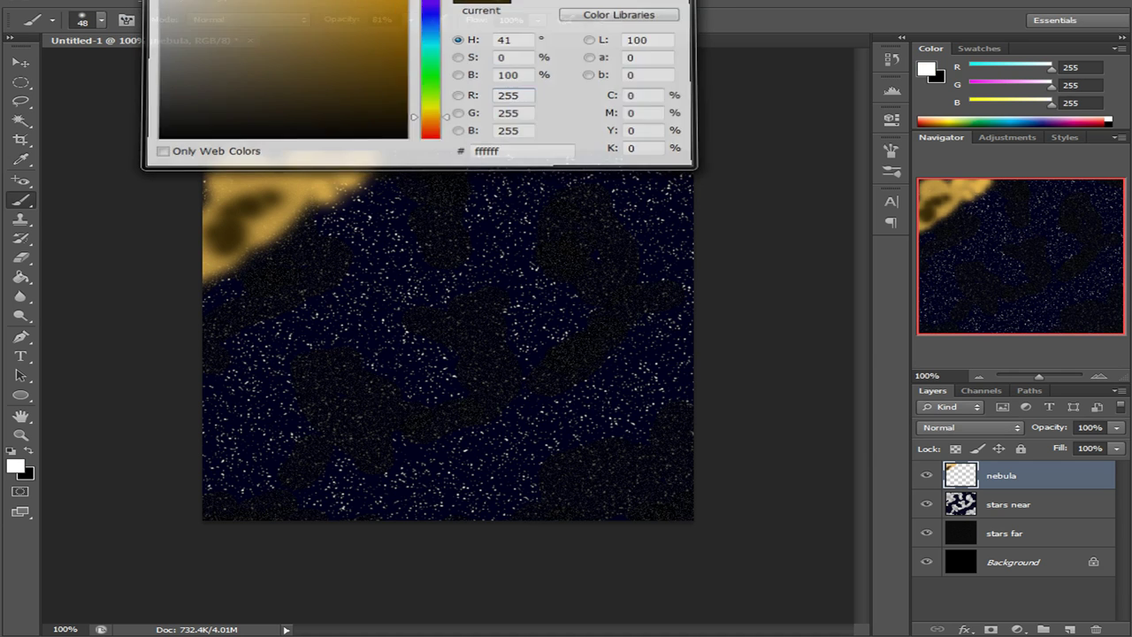
{"action": "key", "text": "Return"}
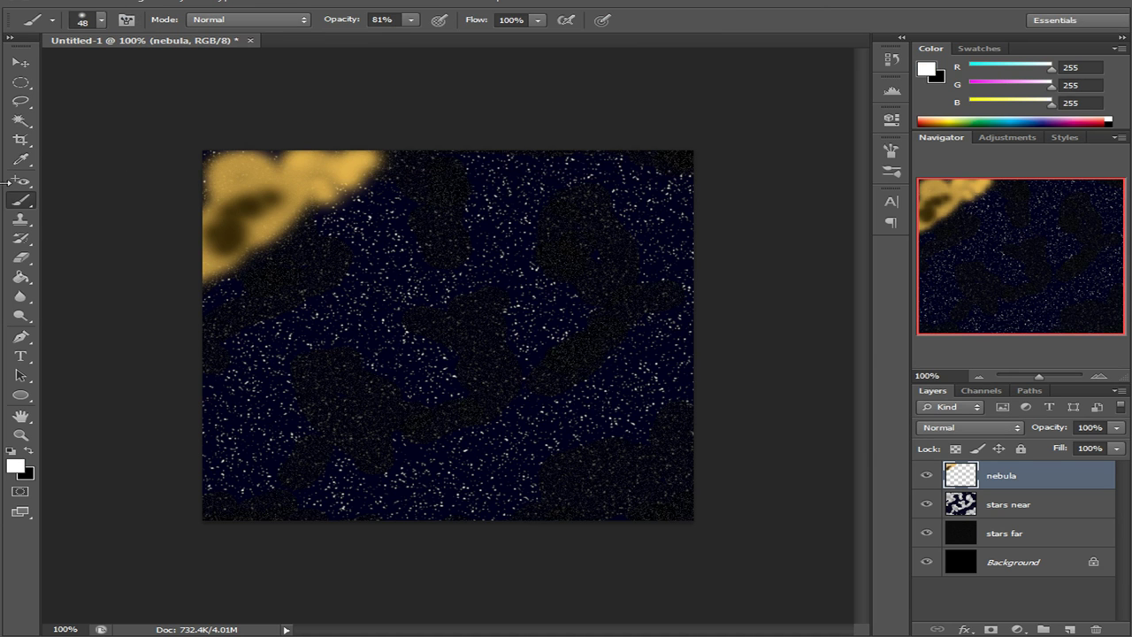
Dab six small white stars across the nebula with an 8 px brush
{"action": "left_click", "coordinate": [99, 23]}
{"action": "left_click_drag", "start_coordinate": [33, 69], "coordinate": [42, 68]}
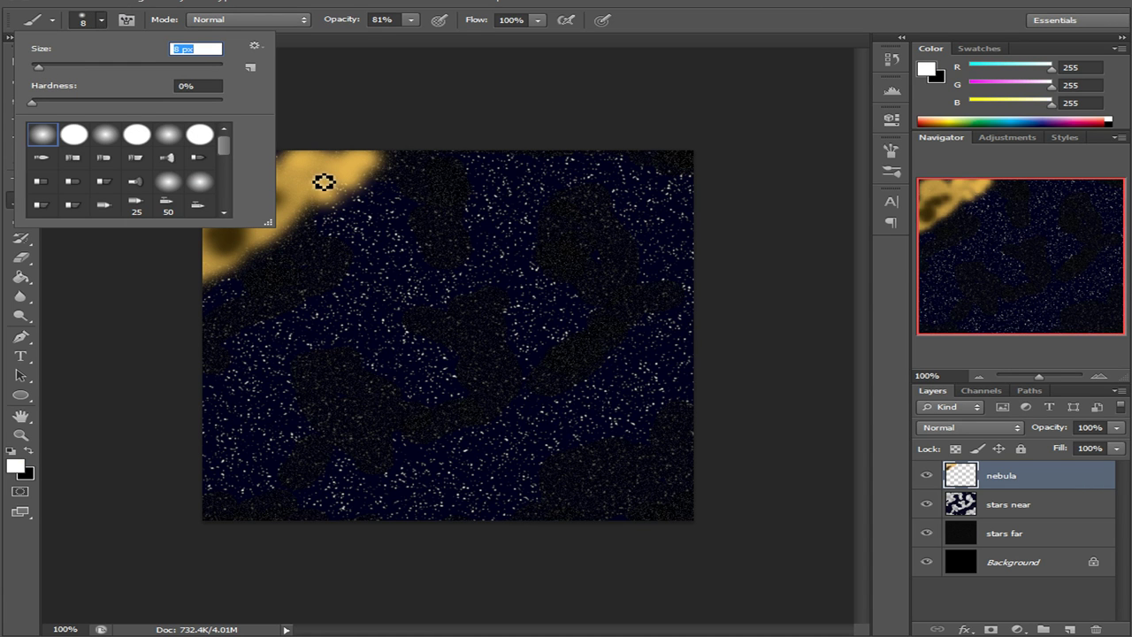
{"action": "left_click", "coordinate": [650, 5]}
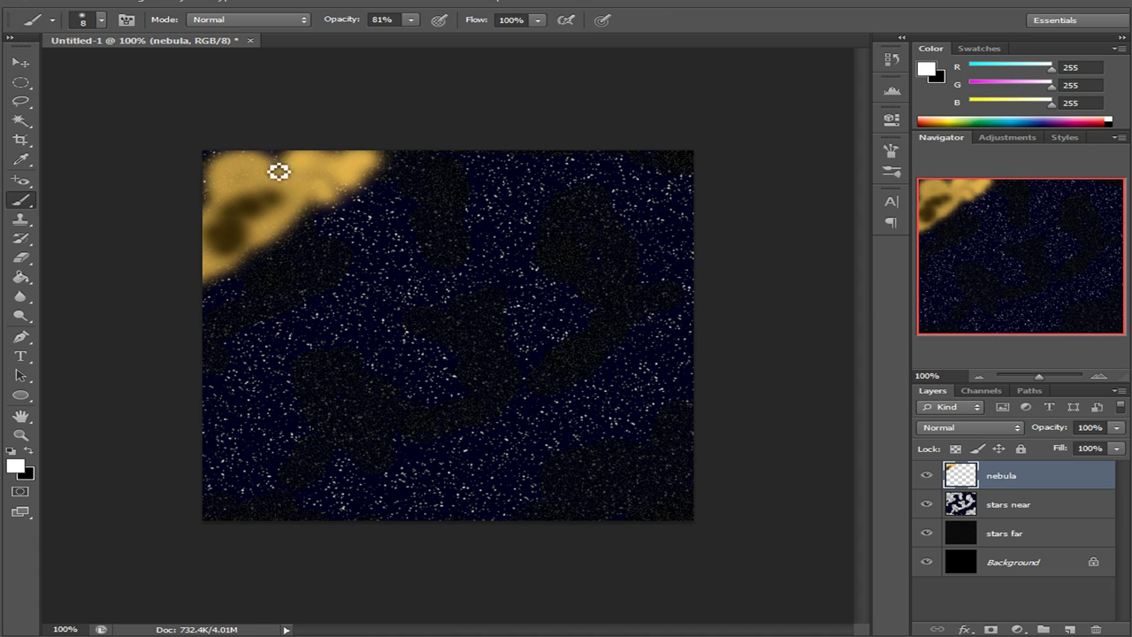
{"action": "left_click", "coordinate": [224, 240]}
{"action": "left_click", "coordinate": [225, 240]}
{"action": "left_click", "coordinate": [234, 218]}
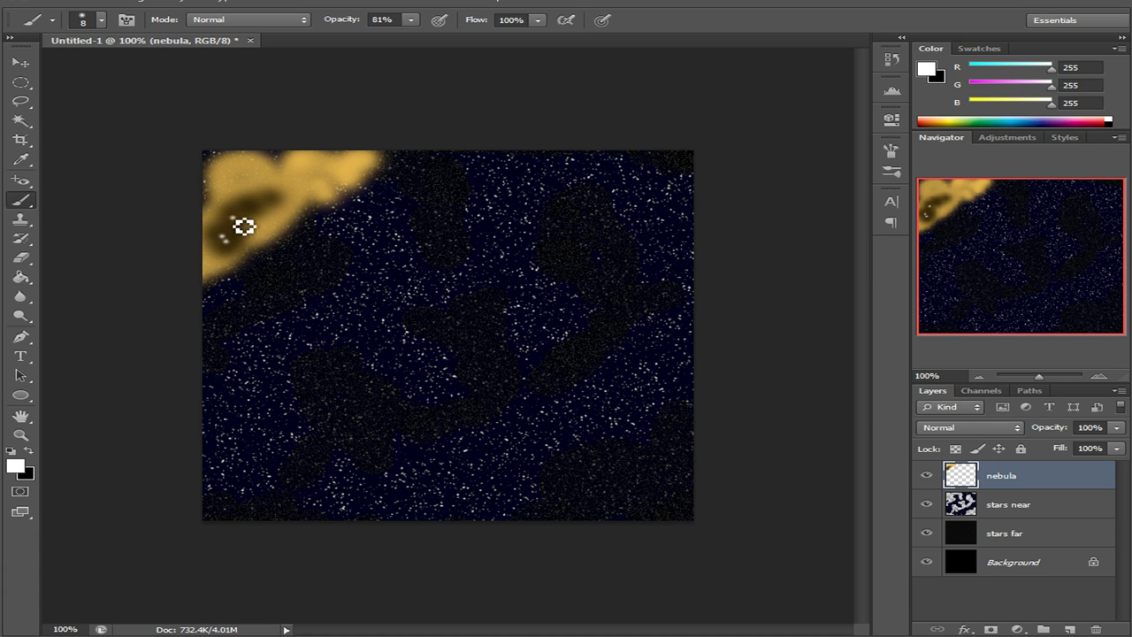
{"action": "left_click", "coordinate": [273, 194]}
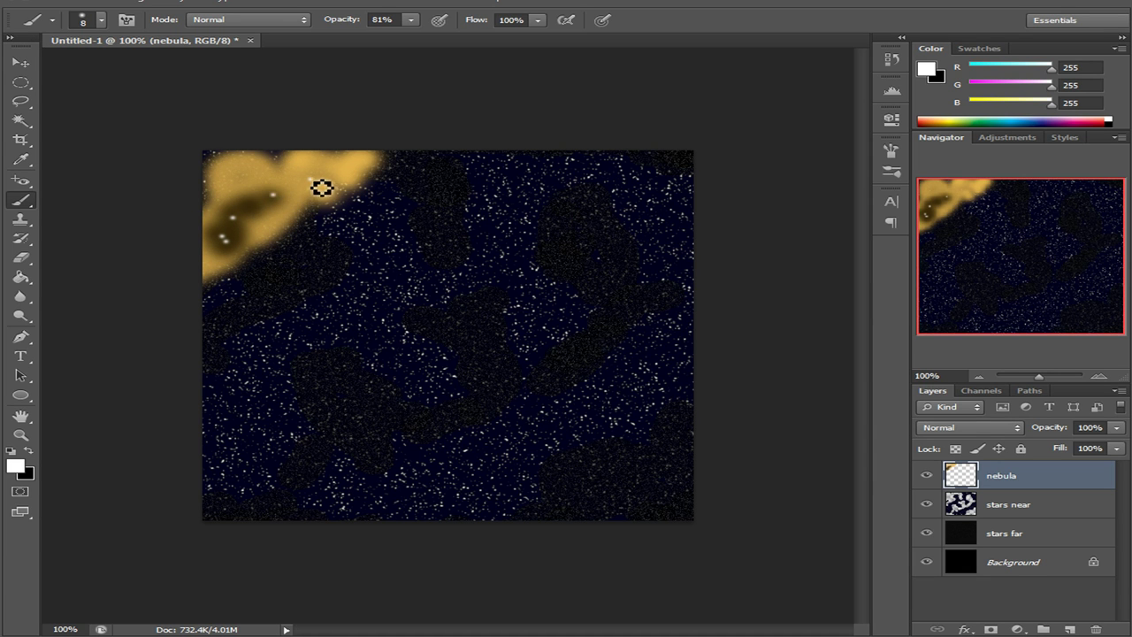
{"action": "left_click", "coordinate": [237, 178]}
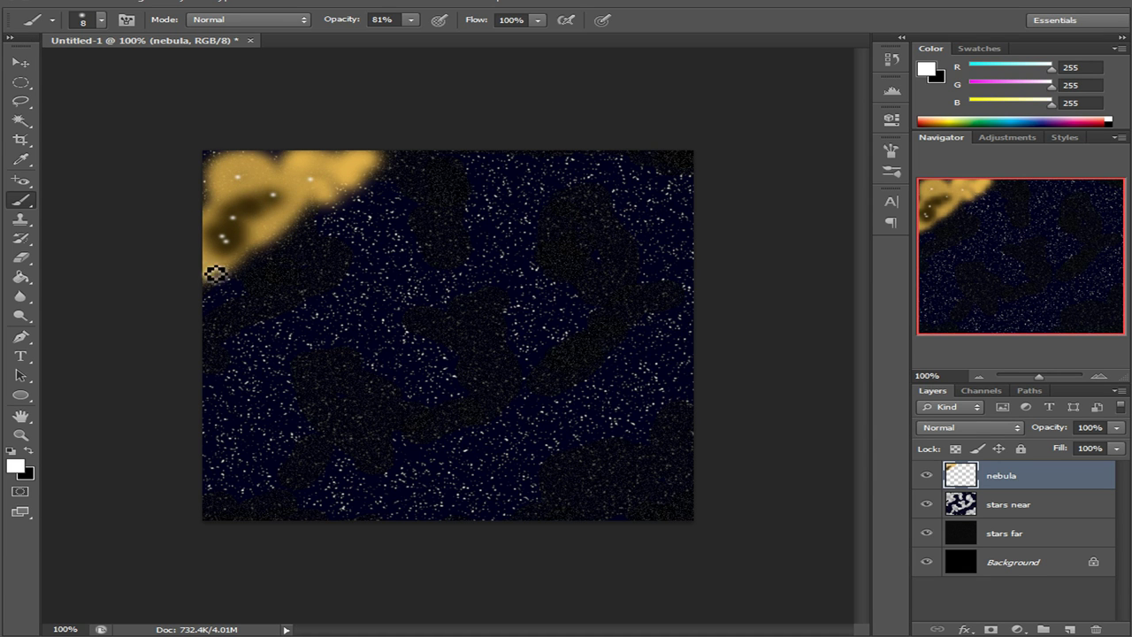
{"action": "left_click", "coordinate": [357, 164]}
Paint a tiny white star on the starfield with a 4 px brush
{"action": "left_click", "coordinate": [102, 20]}
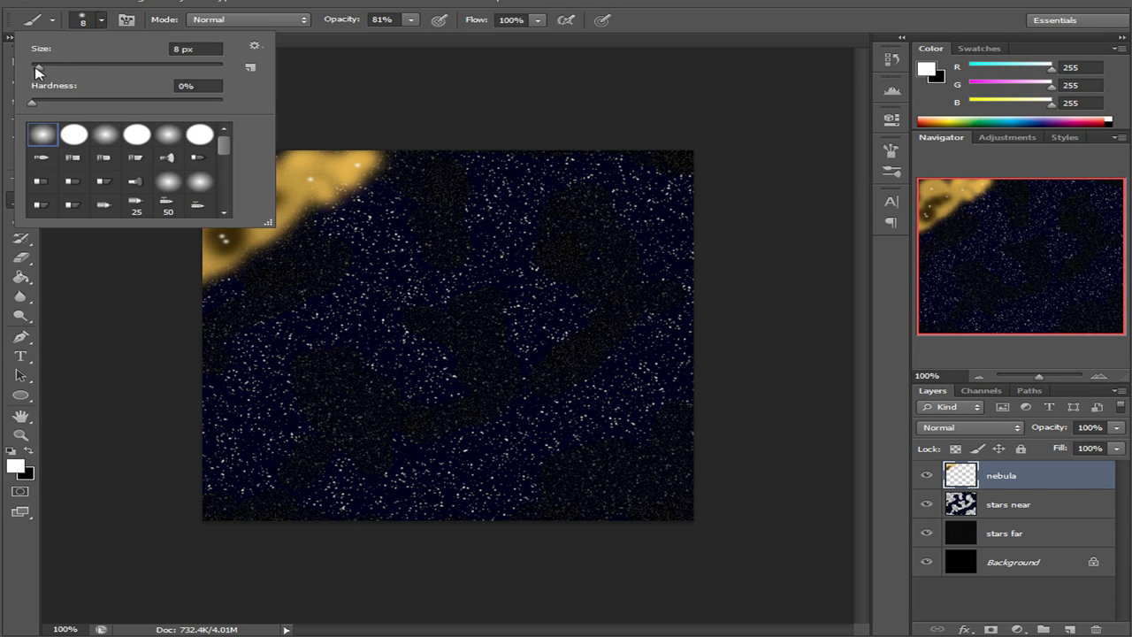
{"action": "left_click_drag", "start_coordinate": [37, 69], "coordinate": [34, 69]}
{"action": "key", "text": "Return"}
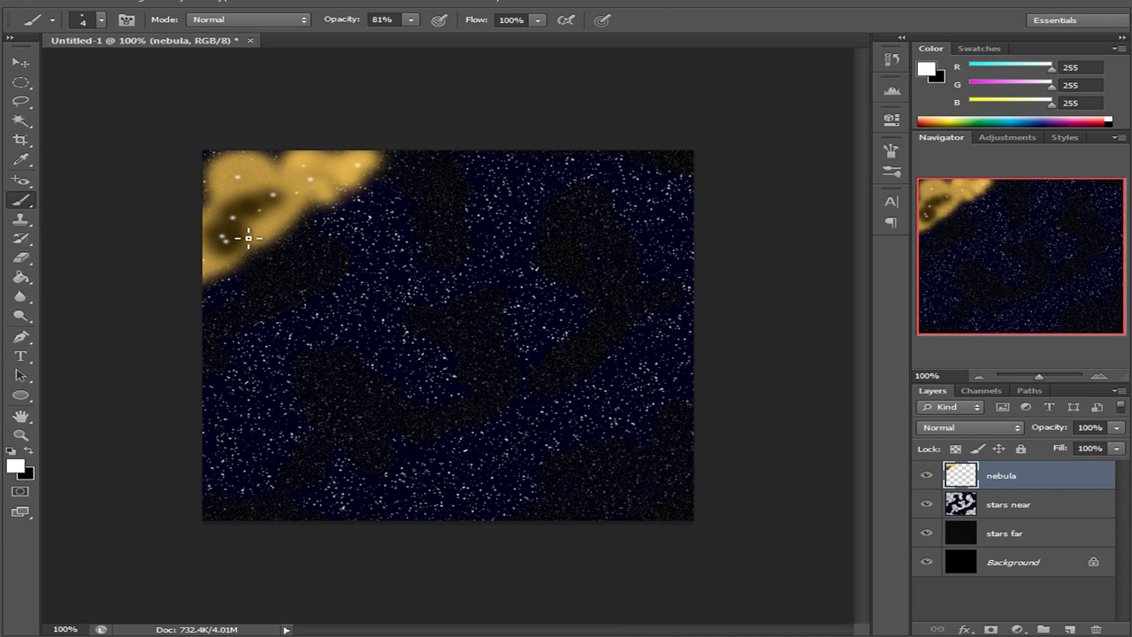
{"action": "left_click_drag", "start_coordinate": [642, 445], "coordinate": [635, 448]}
{"action": "left_click", "coordinate": [317, 3]}
{"action": "mouse_move", "coordinate": [419, 153]}
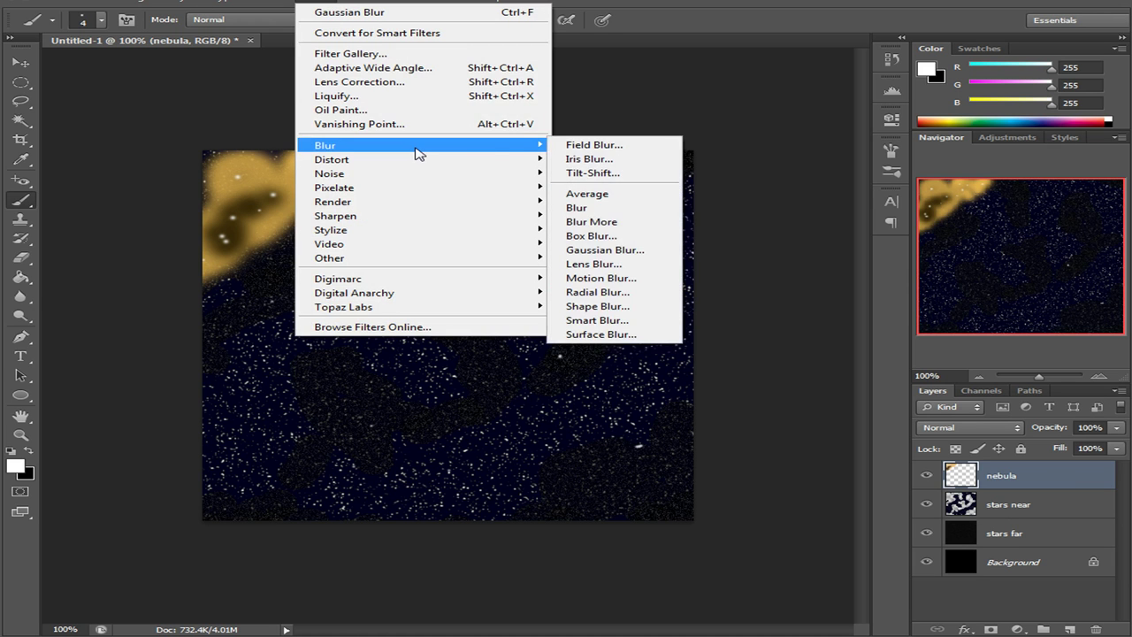
{"action": "left_click", "coordinate": [650, 251]}
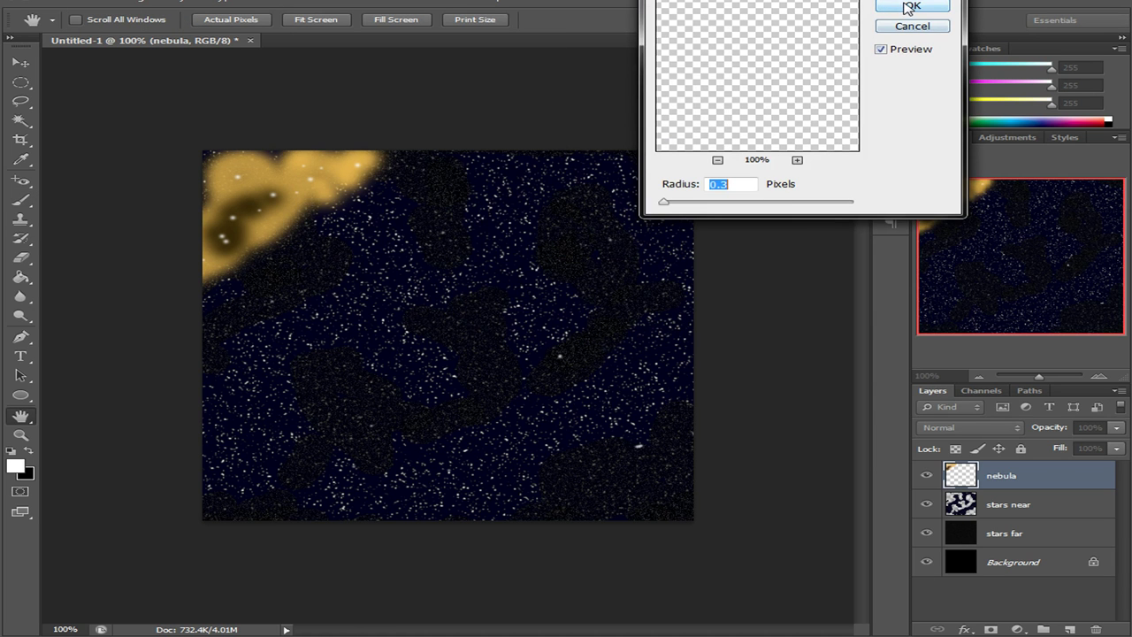
{"action": "left_click", "coordinate": [751, 183]}
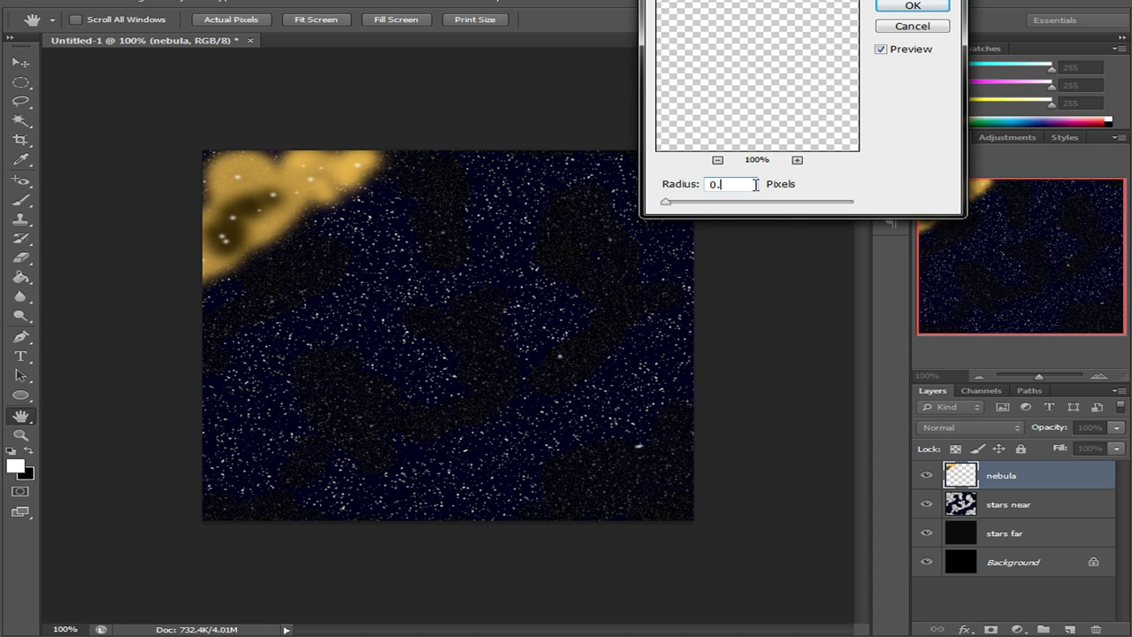
{"action": "type", "text": "1"}
{"action": "left_click", "coordinate": [914, 29]}
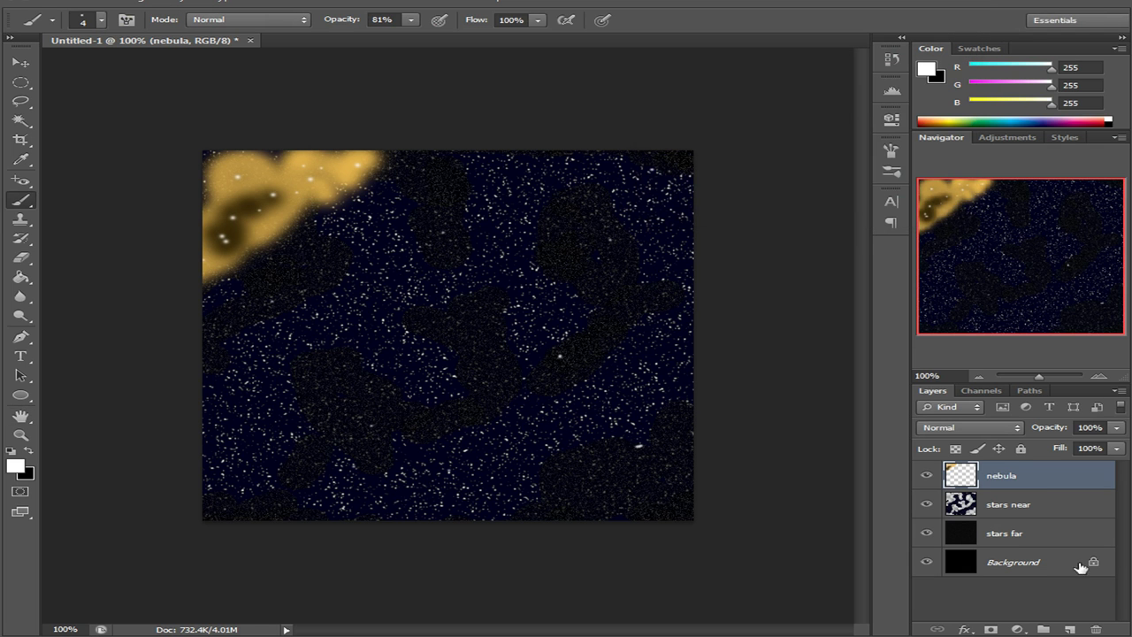
Lower the nebula layer's opacity to 62% in the Layers panel
{"action": "right_click", "coordinate": [1012, 482]}
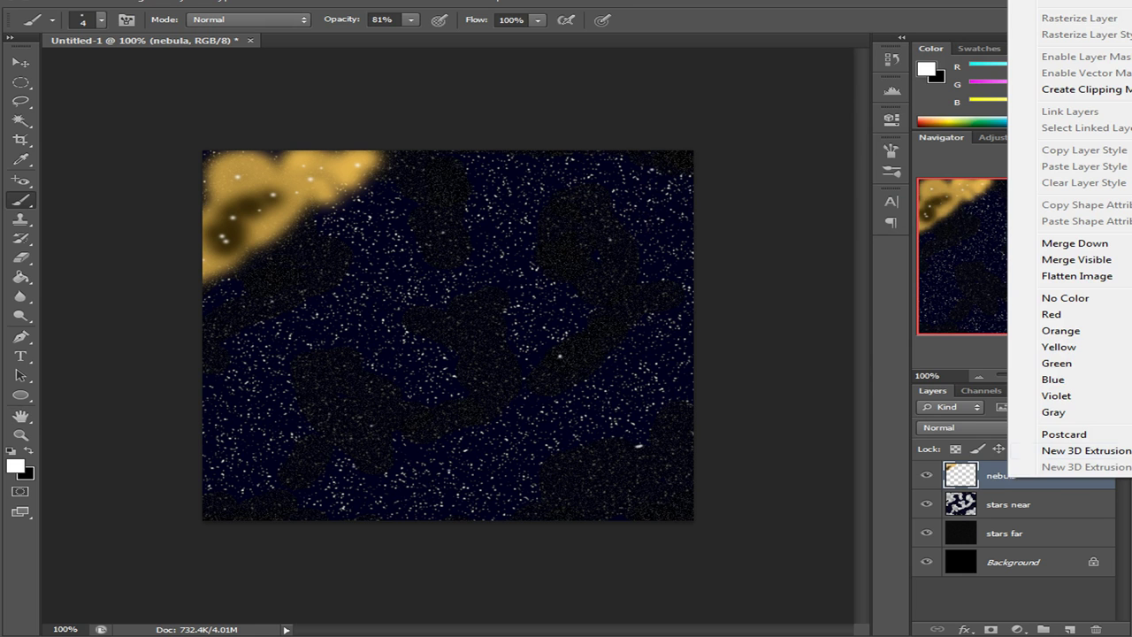
{"action": "left_click", "coordinate": [994, 487]}
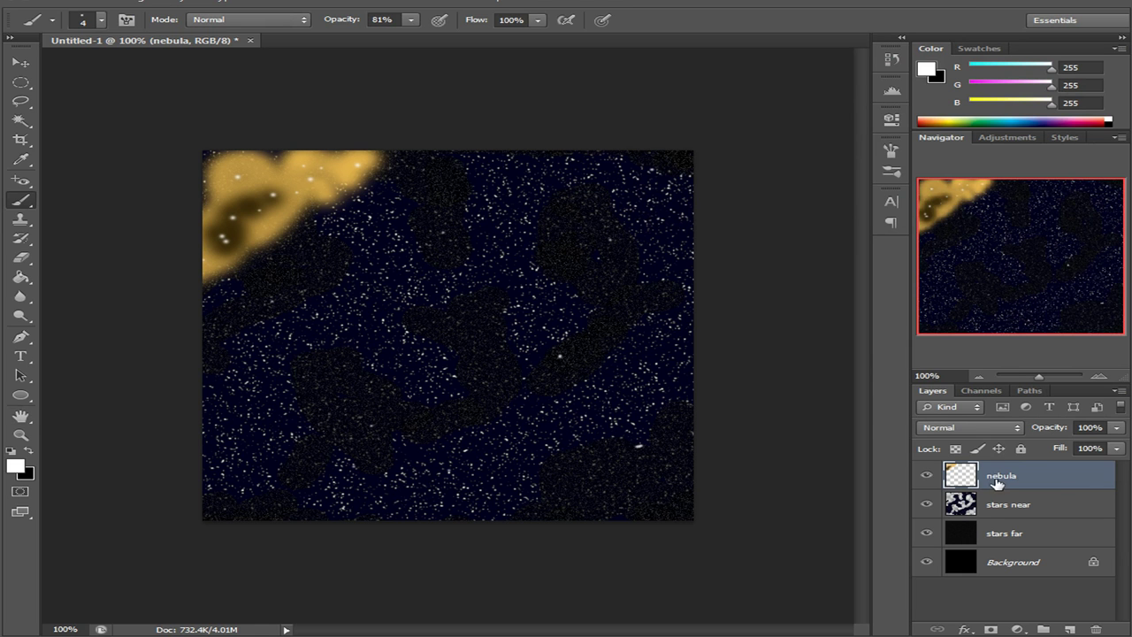
{"action": "left_click", "coordinate": [1115, 429]}
{"action": "left_click_drag", "start_coordinate": [1089, 450], "coordinate": [1080, 450]}
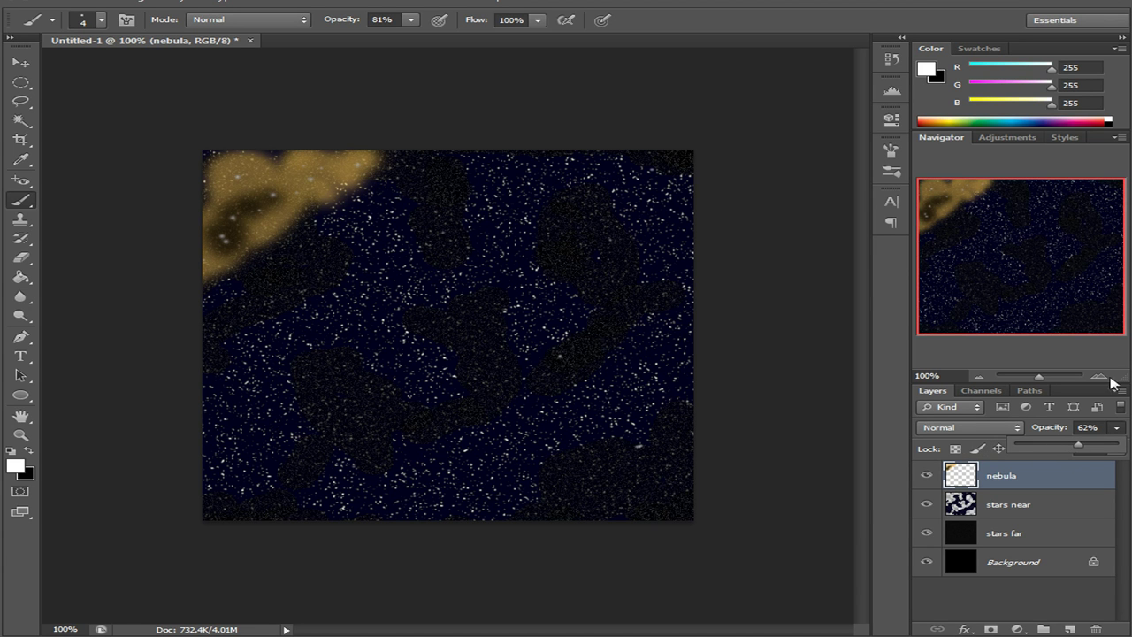
Apply an 11.4 px Gaussian Blur to the nebula layer
{"action": "left_click", "coordinate": [309, 2]}
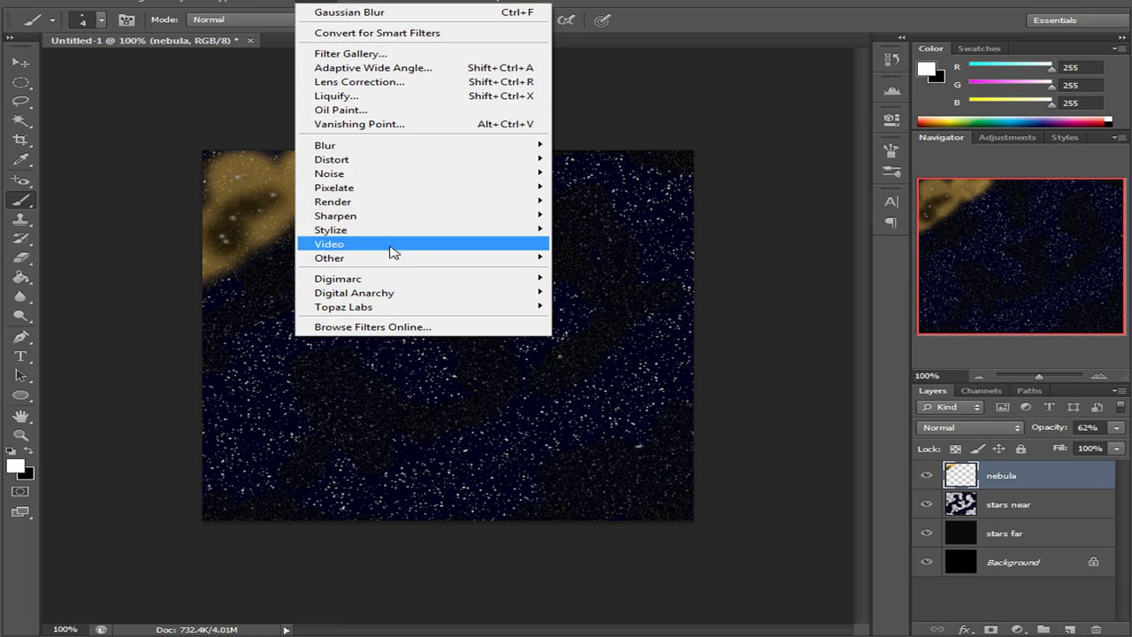
{"action": "mouse_move", "coordinate": [403, 146]}
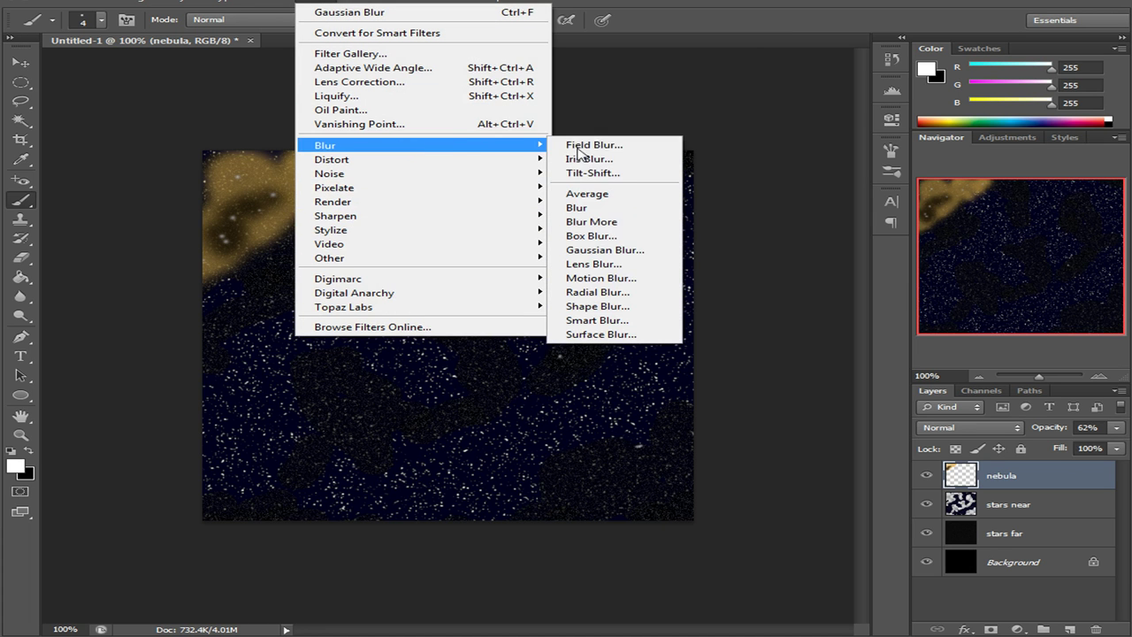
{"action": "left_click", "coordinate": [639, 249]}
{"action": "left_click_drag", "start_coordinate": [664, 201], "coordinate": [738, 206]}
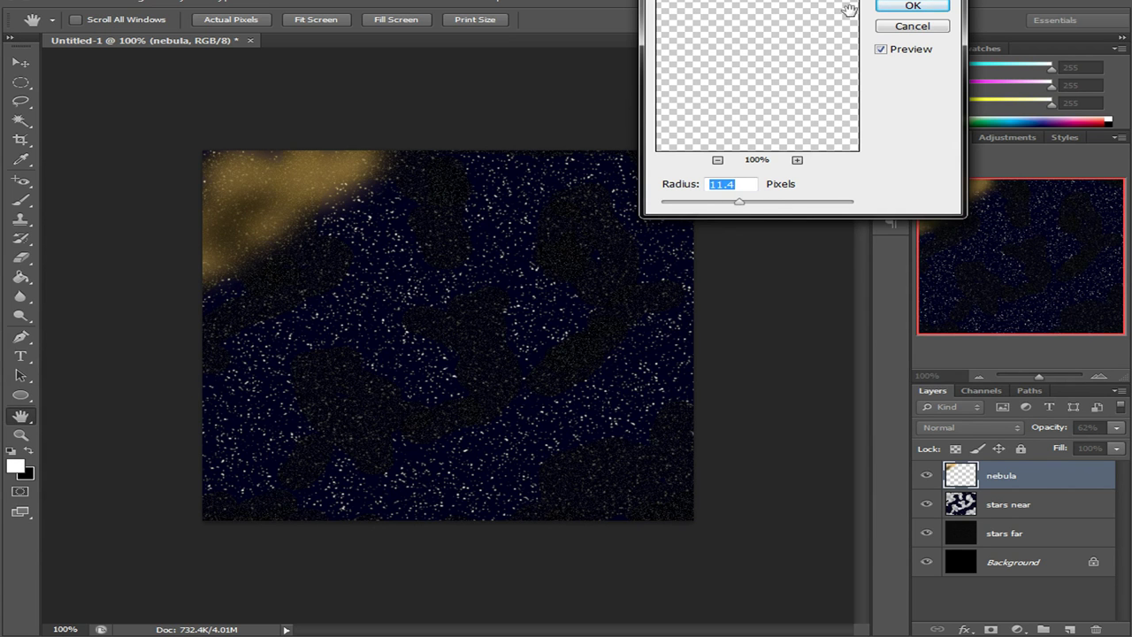
{"action": "left_click", "coordinate": [912, 7]}
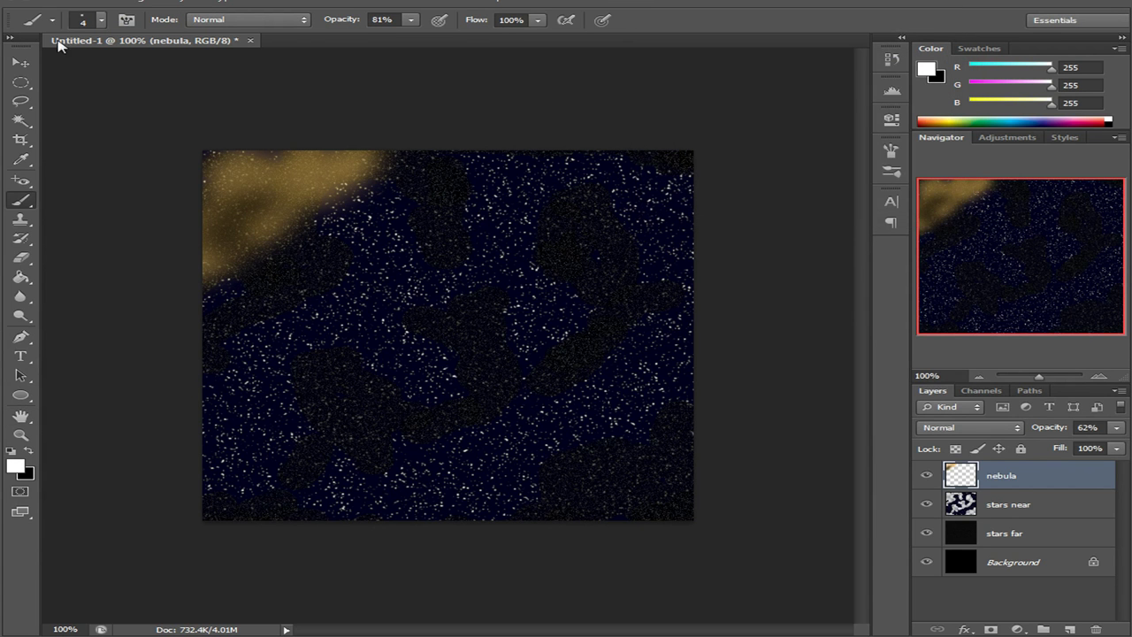
Add Layer 1 above nebula and paint a bright star dot on it
{"action": "right_click", "coordinate": [1013, 479]}
{"action": "left_click", "coordinate": [916, 599]}
{"action": "left_click", "coordinate": [172, 4]}
{"action": "mouse_move", "coordinate": [200, 13]}
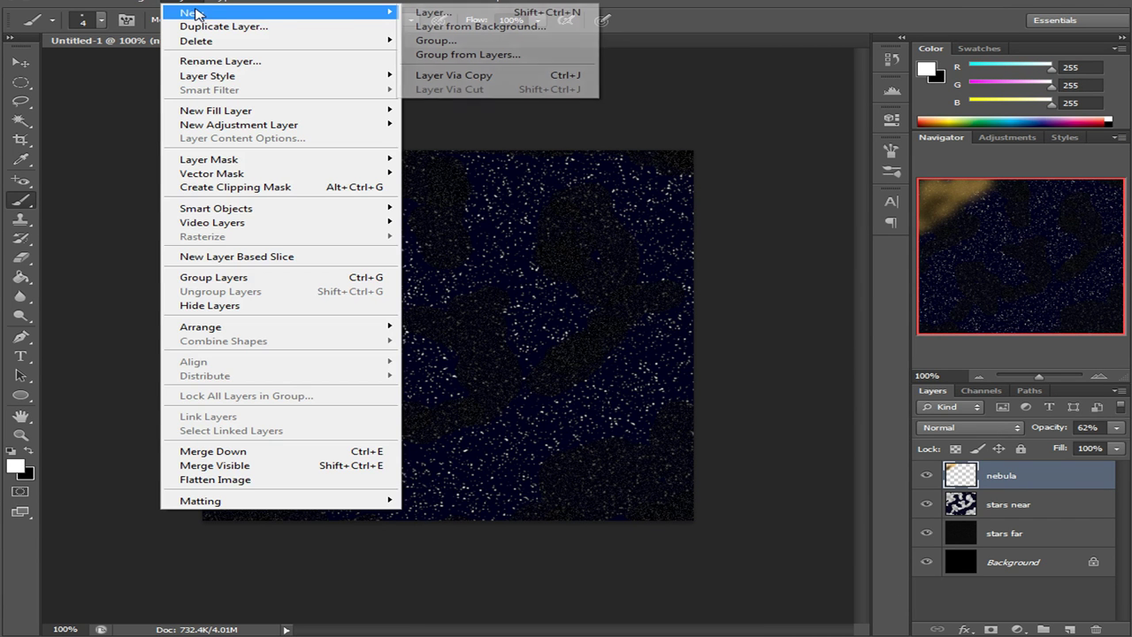
{"action": "left_click", "coordinate": [436, 12]}
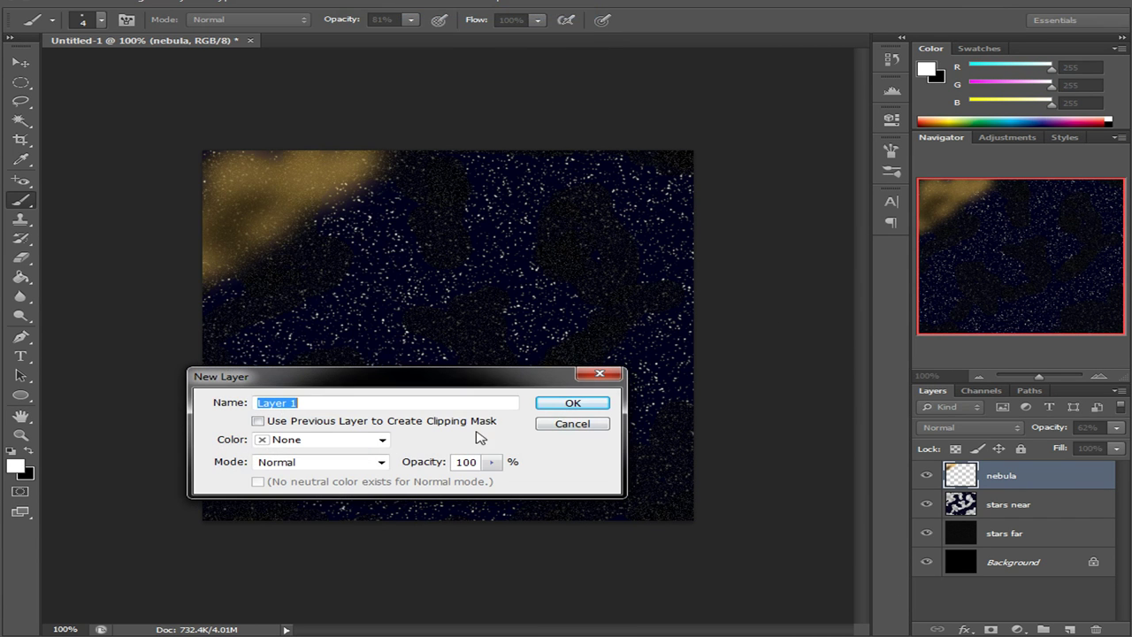
{"action": "left_click", "coordinate": [575, 401]}
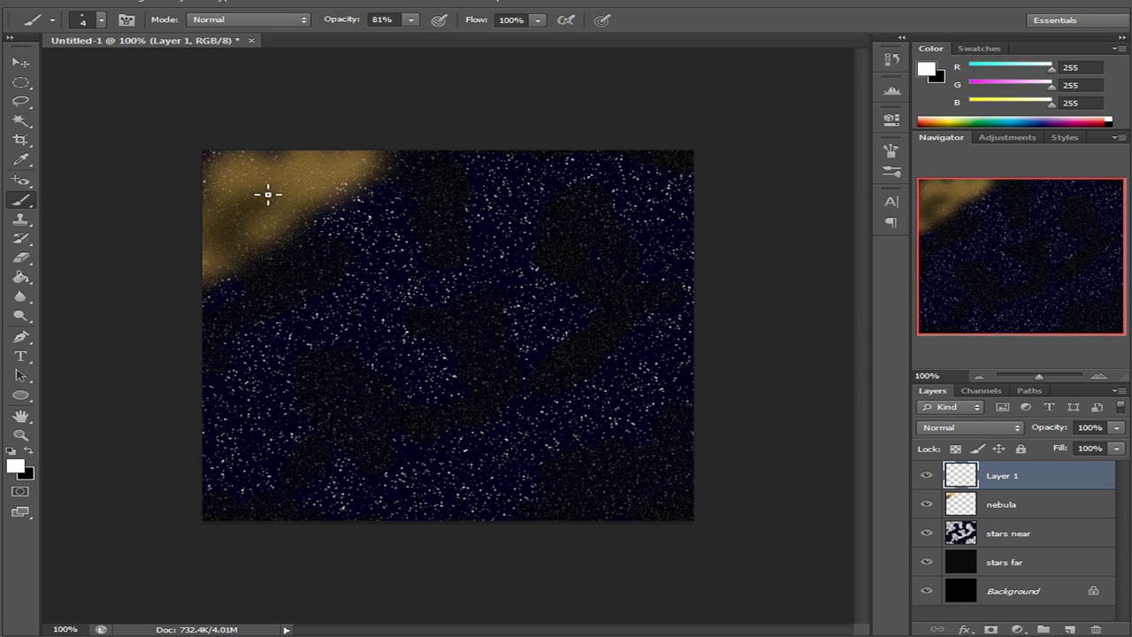
{"action": "left_click", "coordinate": [349, 165]}
Set the brush size to 8 px in the Brush Preset picker
{"action": "left_click", "coordinate": [101, 22]}
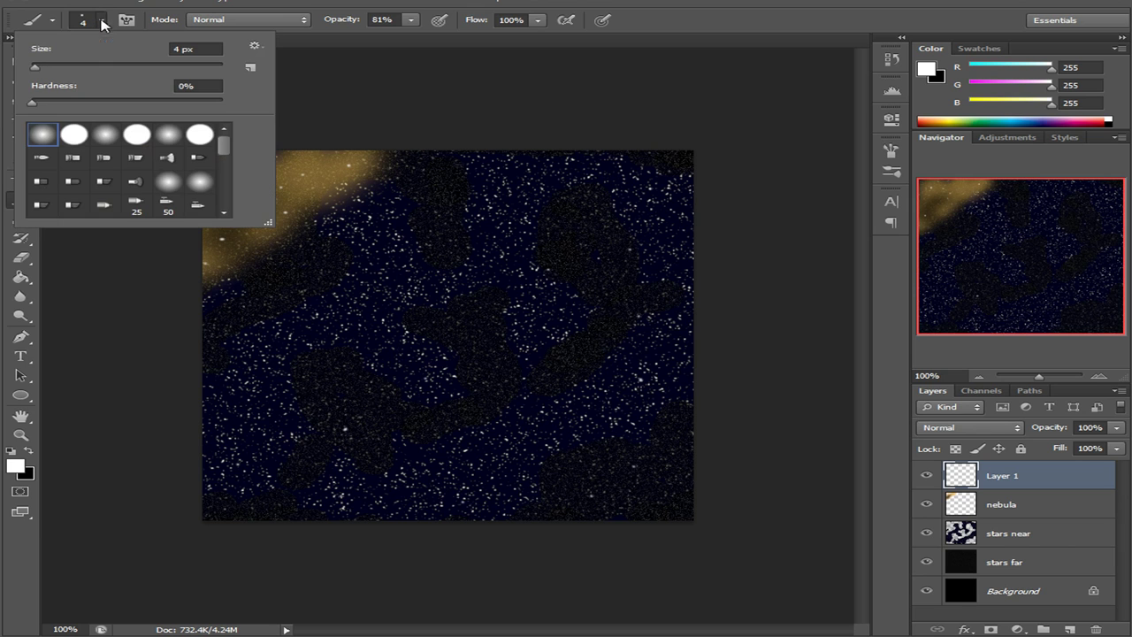
{"action": "left_click", "coordinate": [40, 67]}
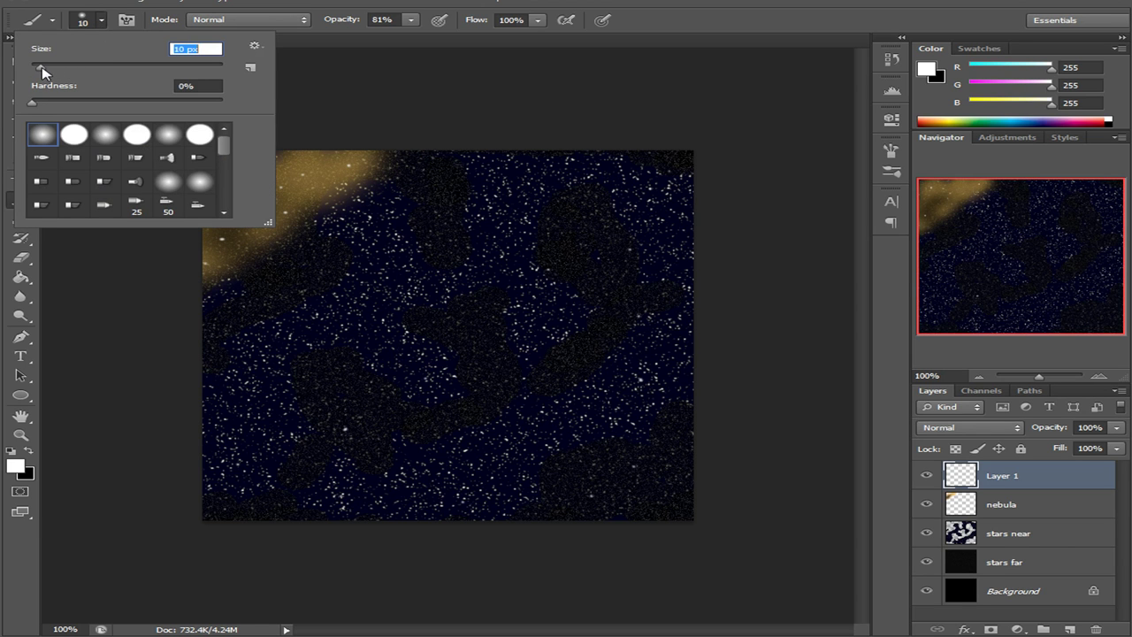
{"action": "left_click_drag", "start_coordinate": [43, 67], "coordinate": [39, 67]}
{"action": "key", "text": "Return"}
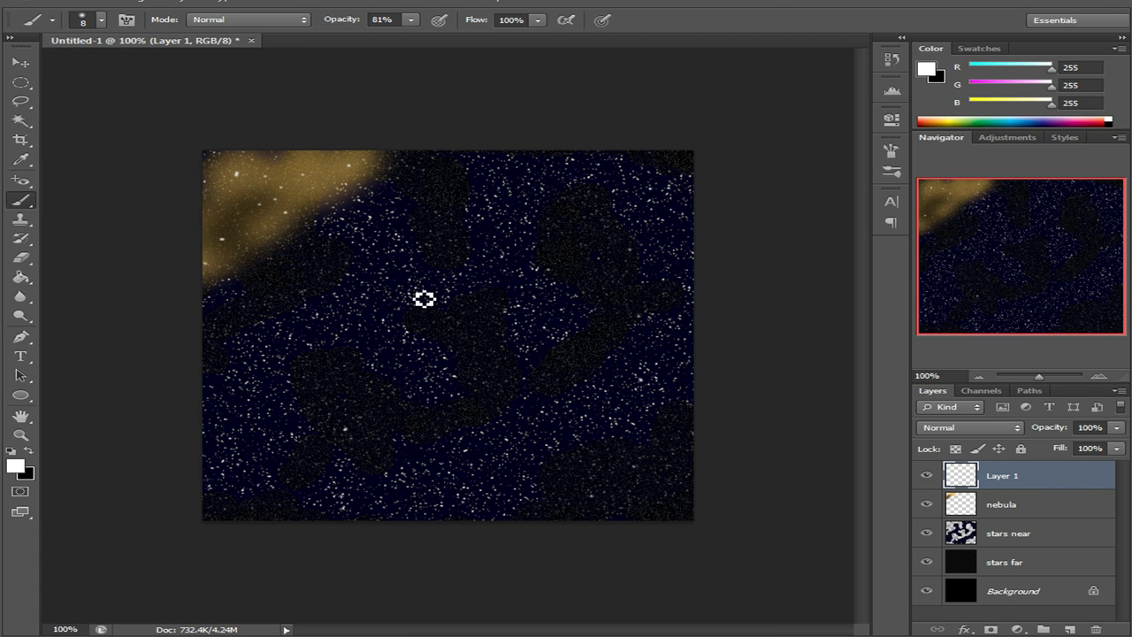
Paint six bright stars across the sky and nebula, then move Layer 1 below nebula
{"action": "left_click", "coordinate": [639, 178]}
{"action": "left_click", "coordinate": [336, 329]}
{"action": "left_click", "coordinate": [606, 511]}
{"action": "left_click", "coordinate": [598, 373]}
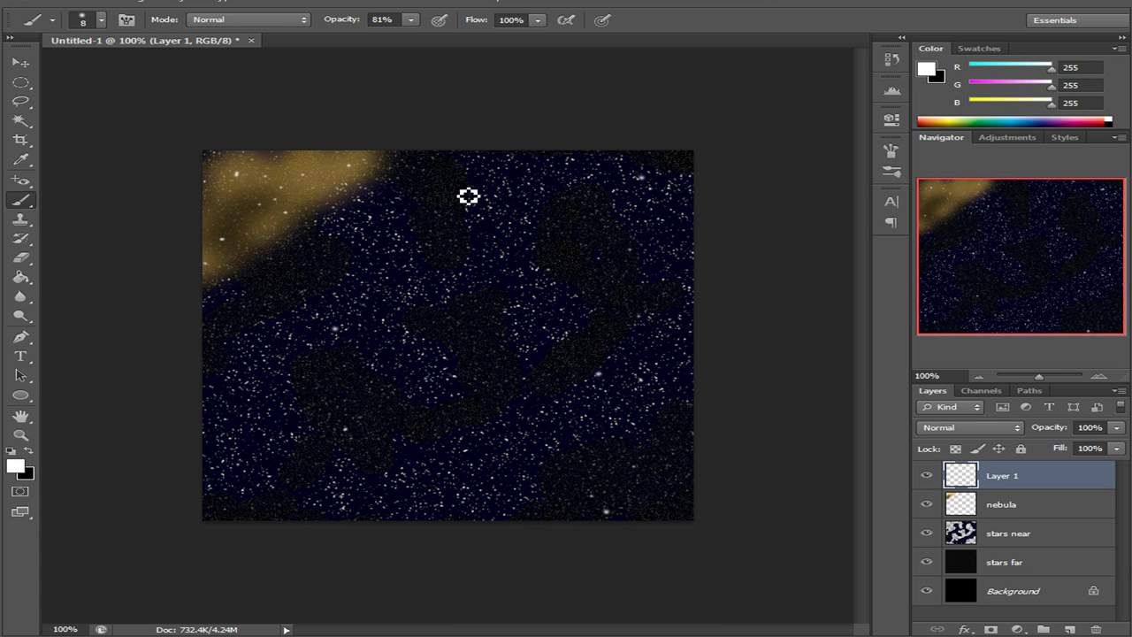
{"action": "left_click", "coordinate": [246, 223]}
{"action": "left_click", "coordinate": [322, 166]}
{"action": "left_click_drag", "start_coordinate": [1013, 479], "coordinate": [1035, 531]}
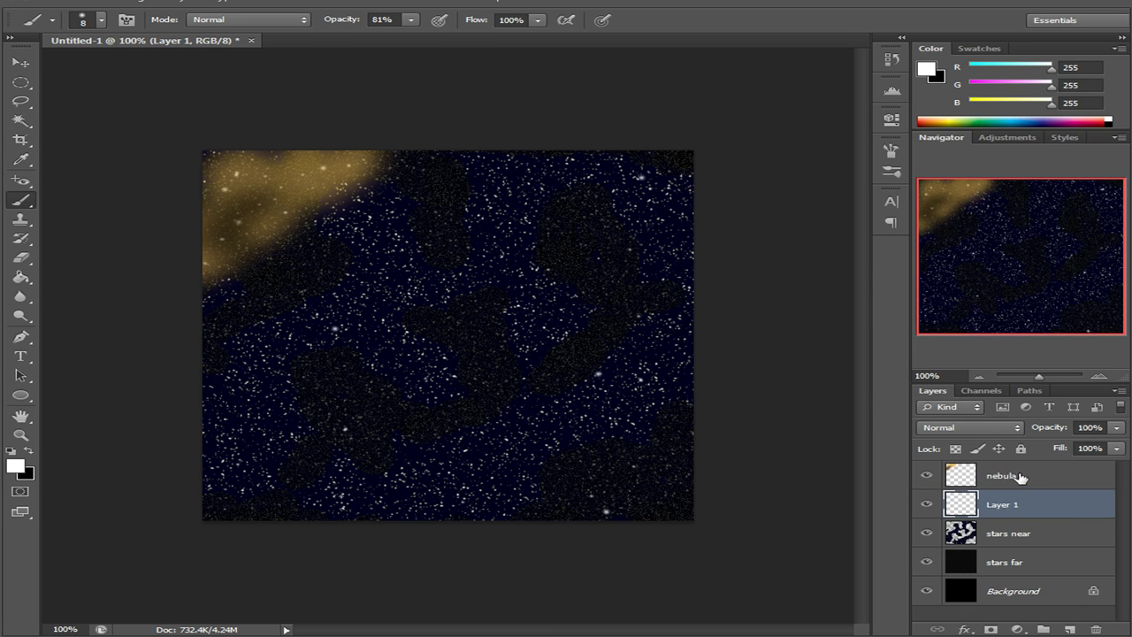
Rearrange the layers so Layer 1 sits back above nebula
{"action": "left_click_drag", "start_coordinate": [1008, 477], "coordinate": [1017, 517]}
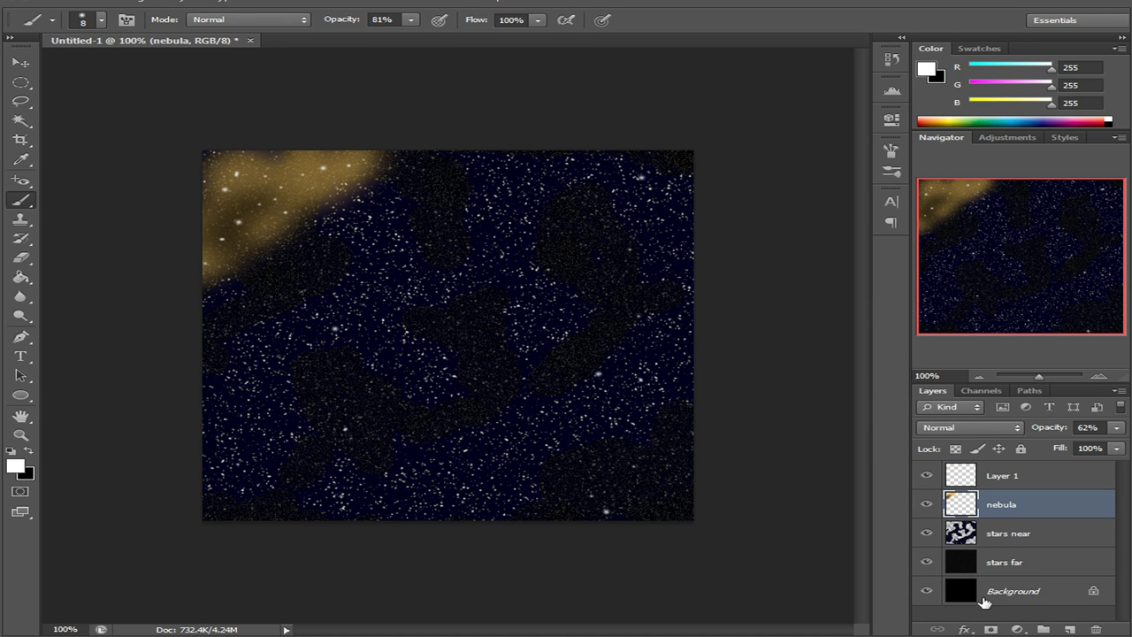
{"action": "left_click_drag", "start_coordinate": [989, 601], "coordinate": [1033, 478]}
{"action": "left_click_drag", "start_coordinate": [997, 559], "coordinate": [1021, 579]}
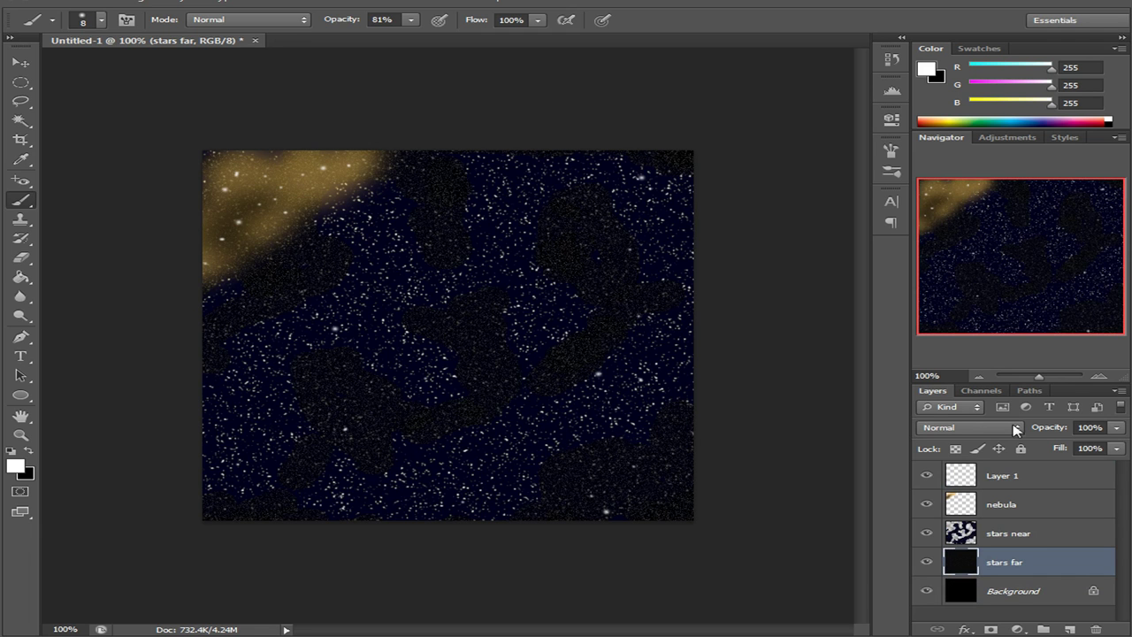
Lower the stars near layer's opacity to 78%
{"action": "left_click", "coordinate": [1037, 537]}
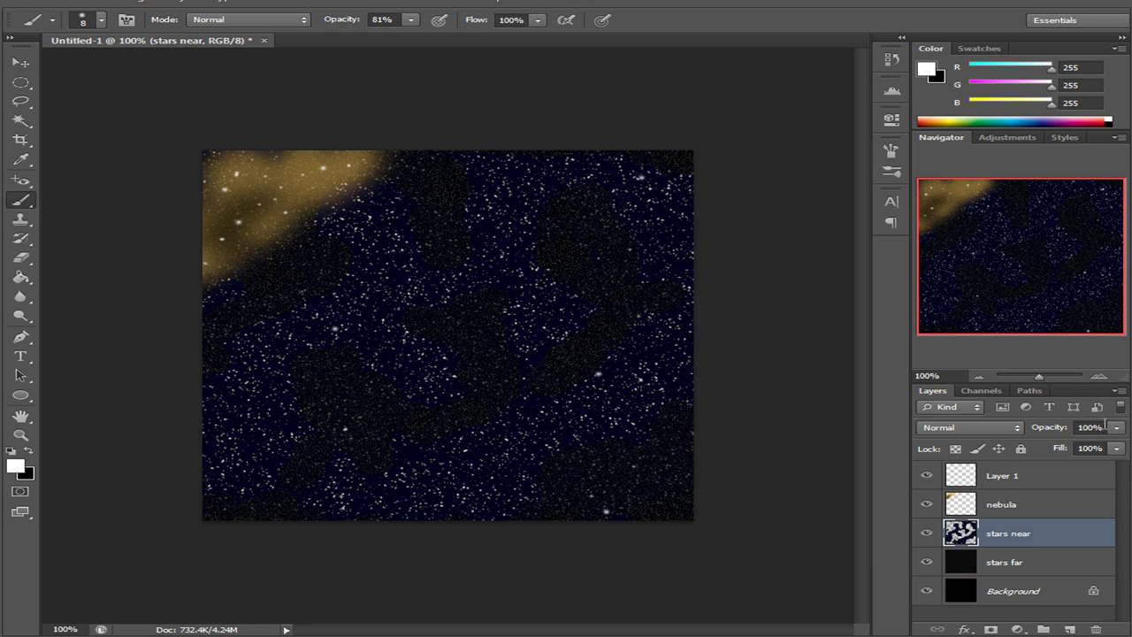
{"action": "left_click", "coordinate": [1116, 428]}
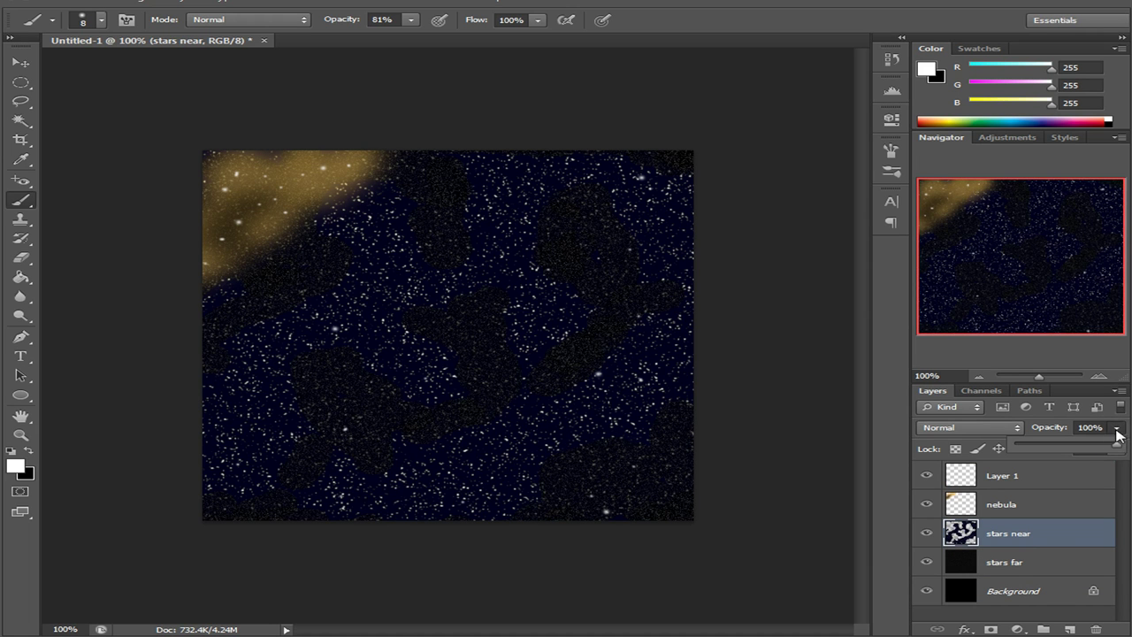
{"action": "left_click", "coordinate": [1103, 448]}
{"action": "left_click", "coordinate": [1082, 448]}
{"action": "mouse_move", "coordinate": [1066, 447]}
{"action": "left_mouse_down"}
{"action": "mouse_move", "coordinate": [989, 451]}
{"action": "mouse_move", "coordinate": [1055, 450]}
{"action": "left_mouse_up"}
{"action": "left_click", "coordinate": [738, 2]}
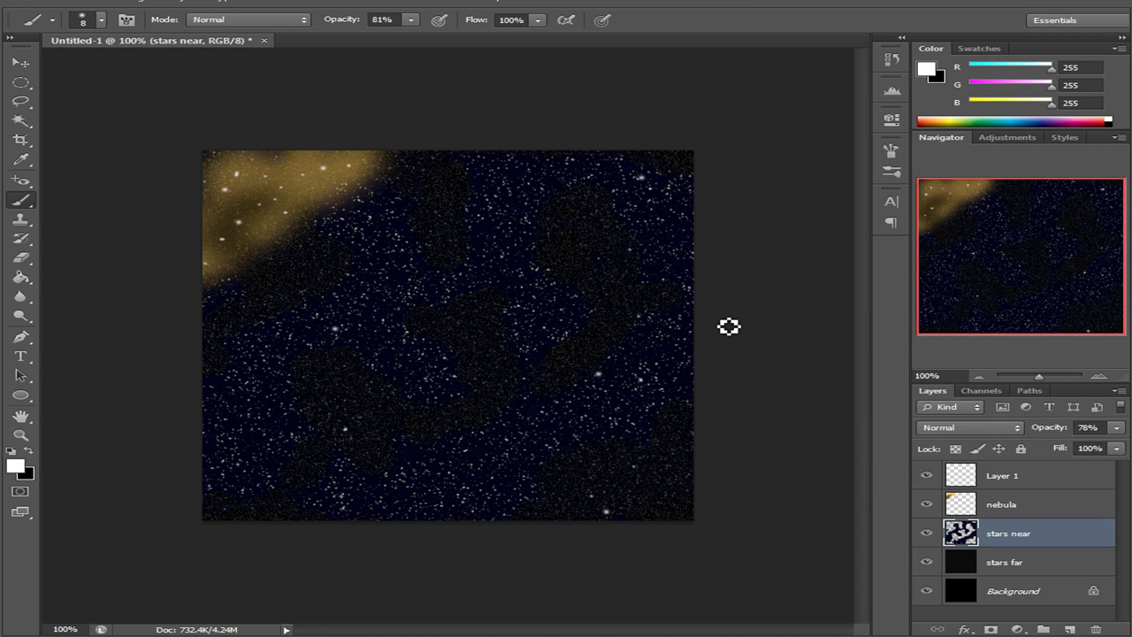
Select the nebula layer in the Layers panel
{"action": "left_click", "coordinate": [1026, 495]}
{"action": "left_click", "coordinate": [1019, 482]}
{"action": "left_click", "coordinate": [1011, 506]}
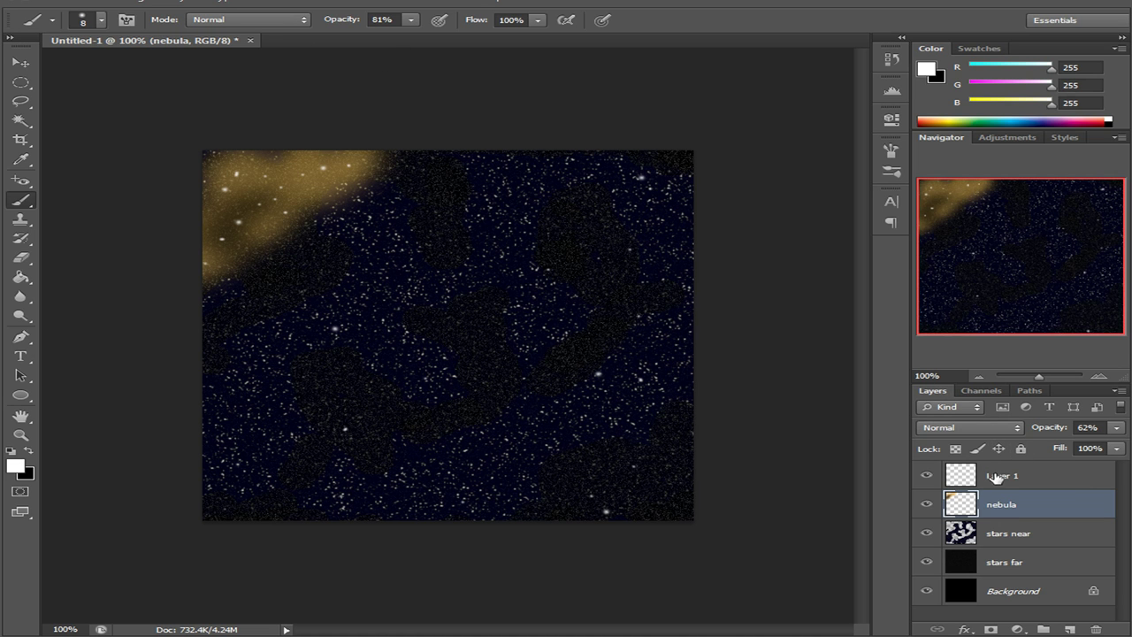
{"action": "left_click", "coordinate": [265, 2]}
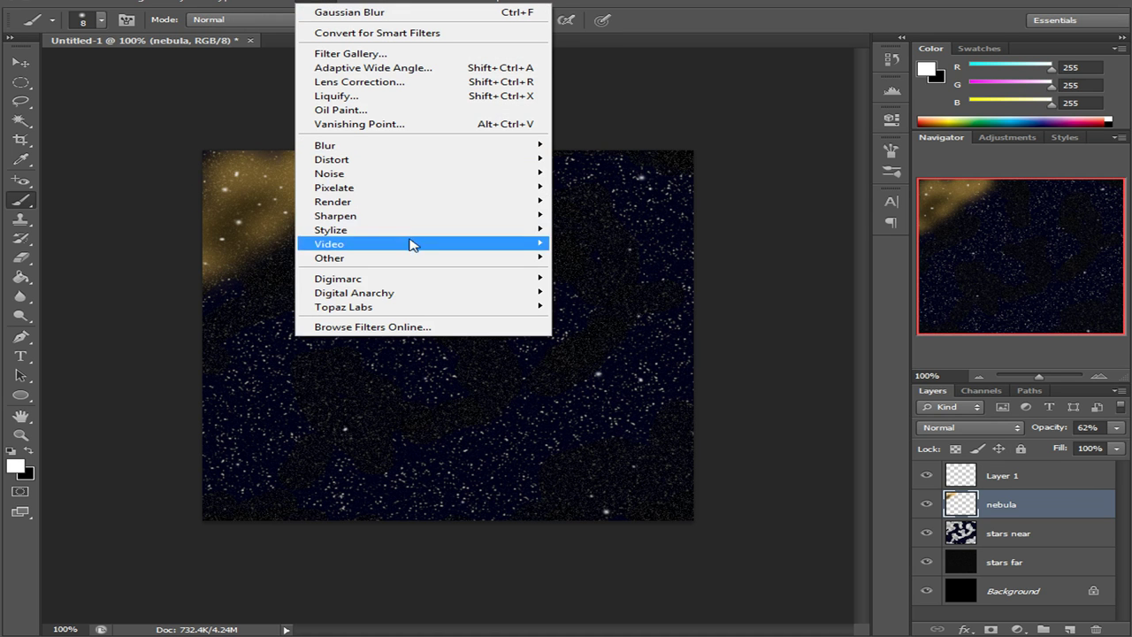
{"action": "mouse_move", "coordinate": [410, 206]}
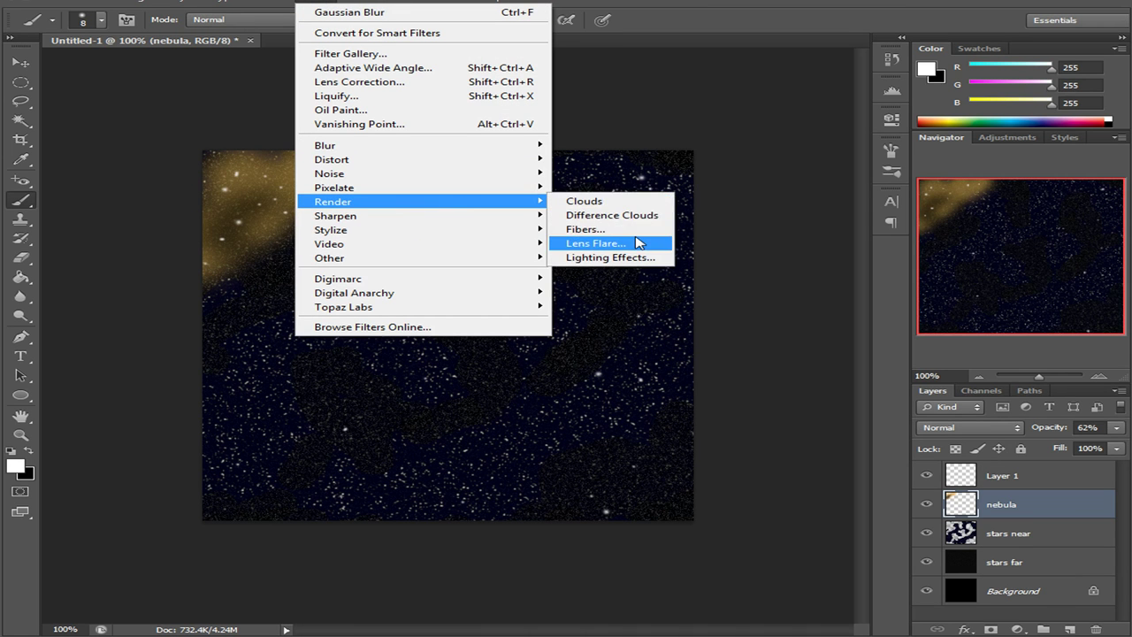
{"action": "left_click", "coordinate": [639, 243]}
{"action": "left_click_drag", "start_coordinate": [317, 0], "coordinate": [642, 182]}
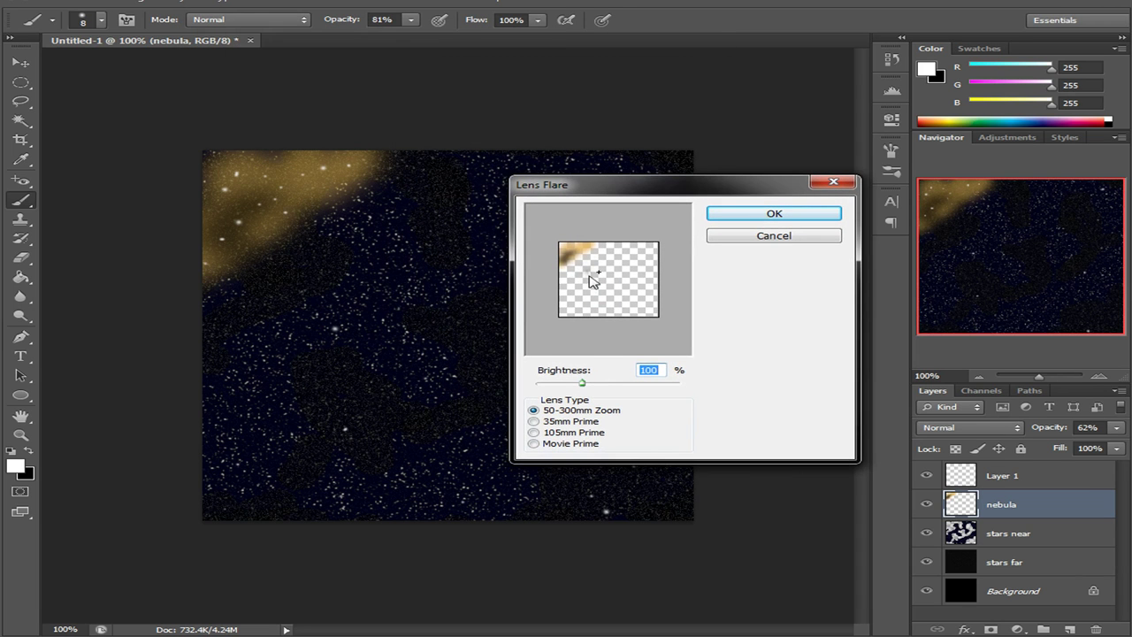
{"action": "left_click_drag", "start_coordinate": [596, 273], "coordinate": [576, 261]}
{"action": "left_click_drag", "start_coordinate": [572, 258], "coordinate": [584, 256]}
{"action": "left_click", "coordinate": [773, 239]}
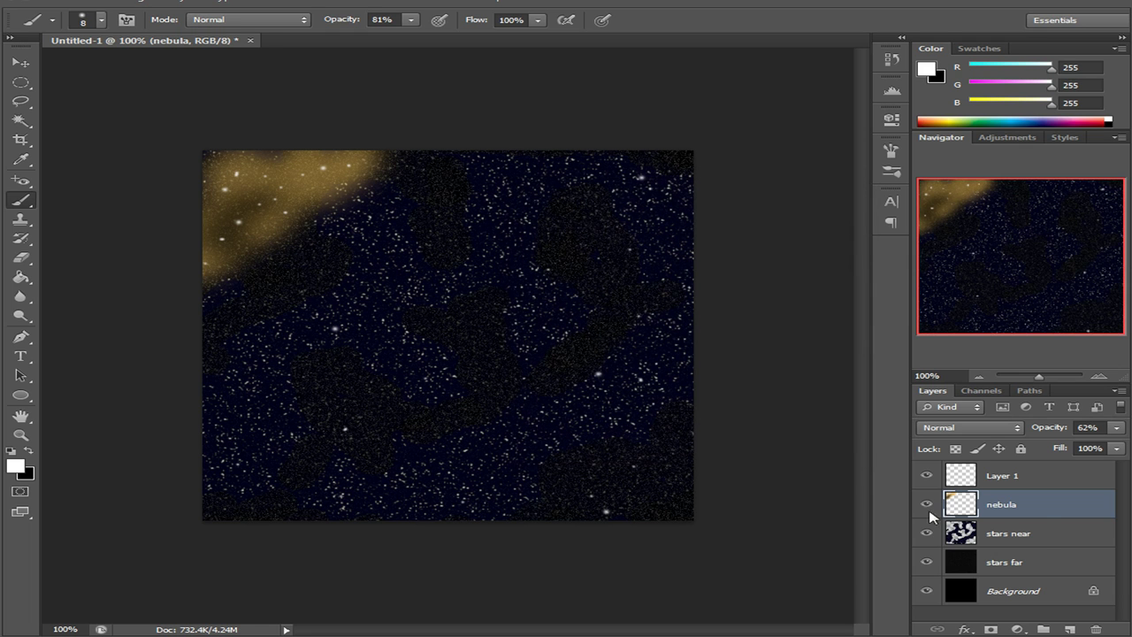
{"action": "left_click", "coordinate": [1049, 534]}
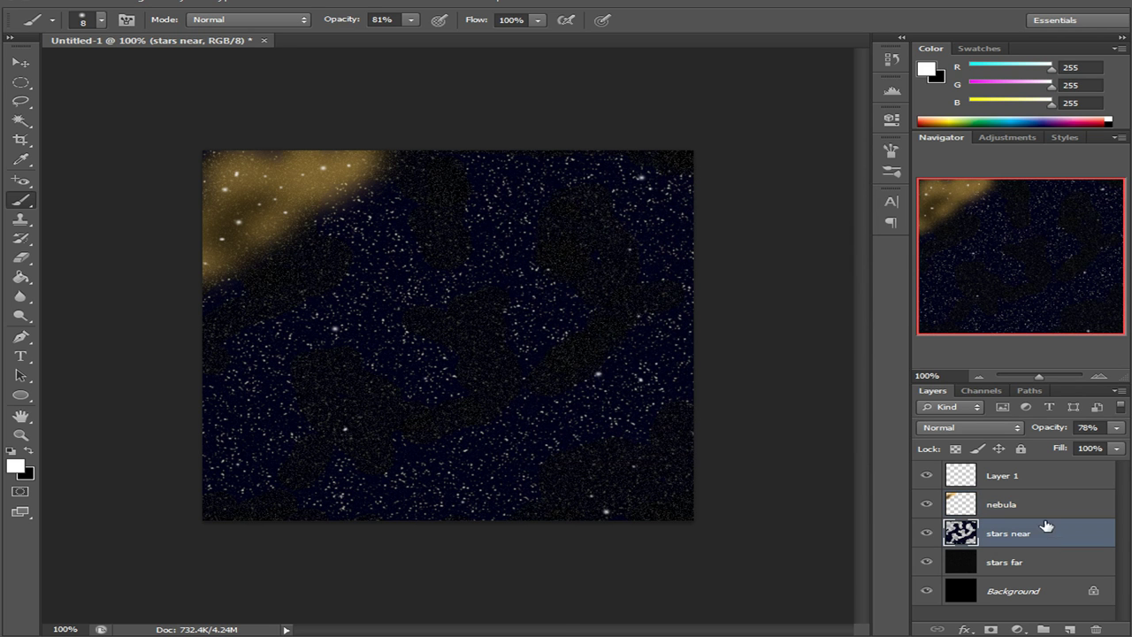
Move Layer 1 between nebula and stars near and rename it 'larger stars'
{"action": "left_click_drag", "start_coordinate": [996, 475], "coordinate": [1032, 529]}
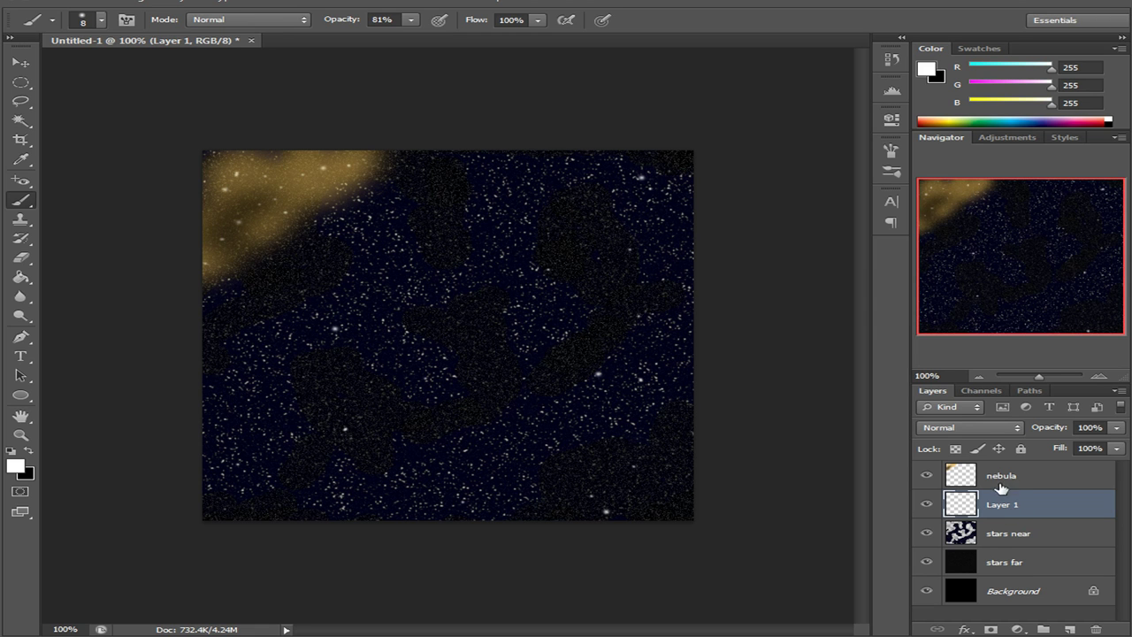
{"action": "right_click", "coordinate": [1008, 512]}
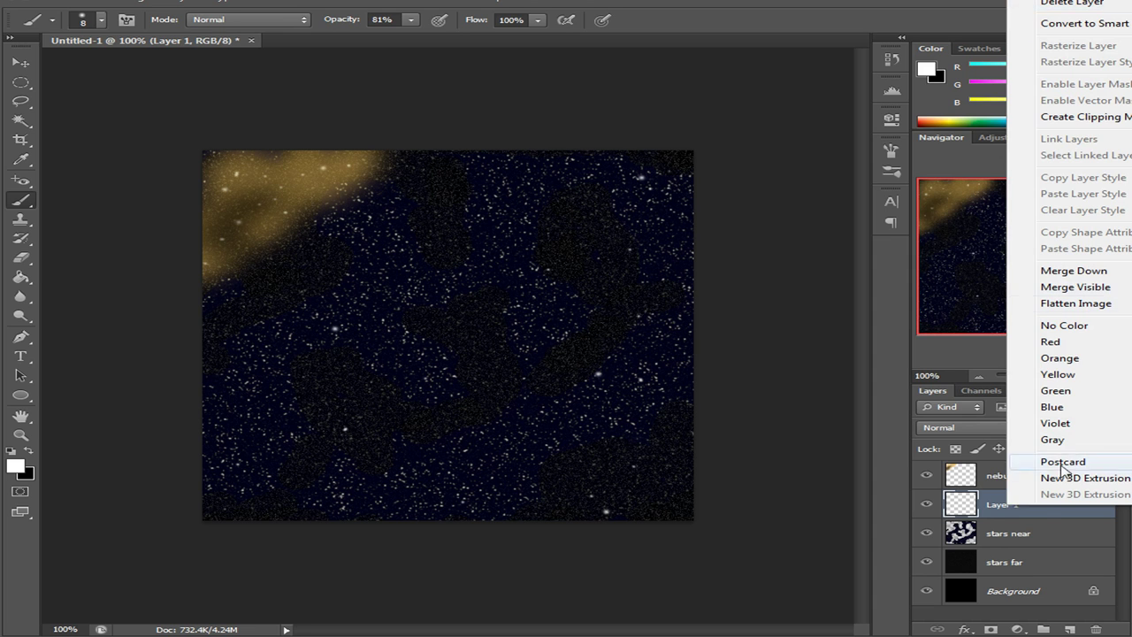
{"action": "left_click", "coordinate": [1011, 507]}
{"action": "double_click", "coordinate": [1011, 505]}
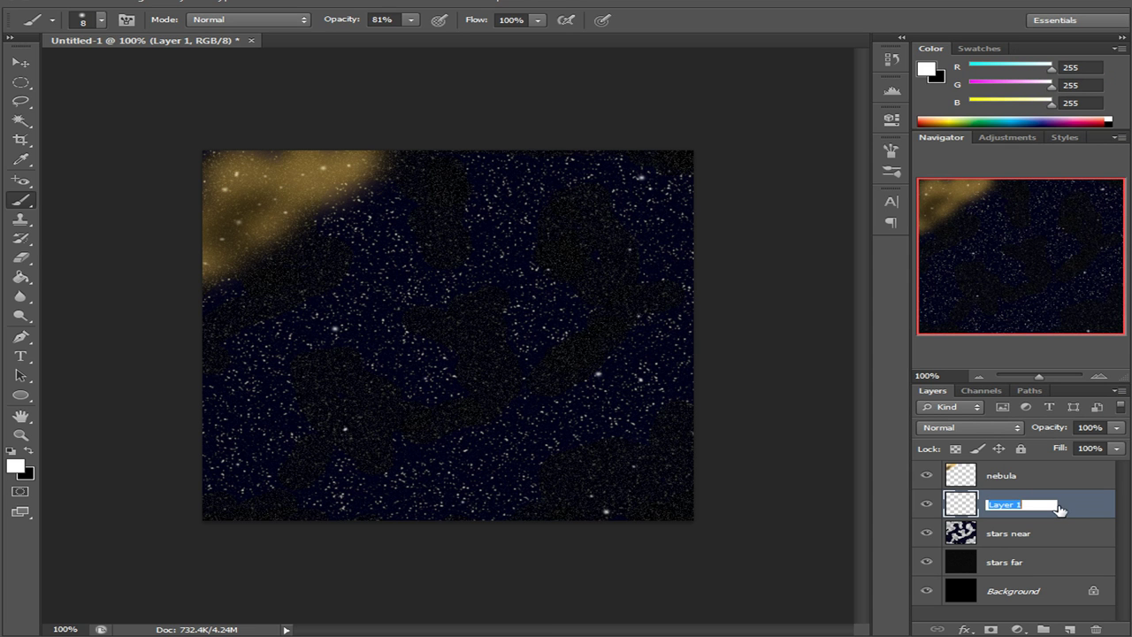
{"action": "type", "text": "larg"}
{"action": "key", "text": "Return"}
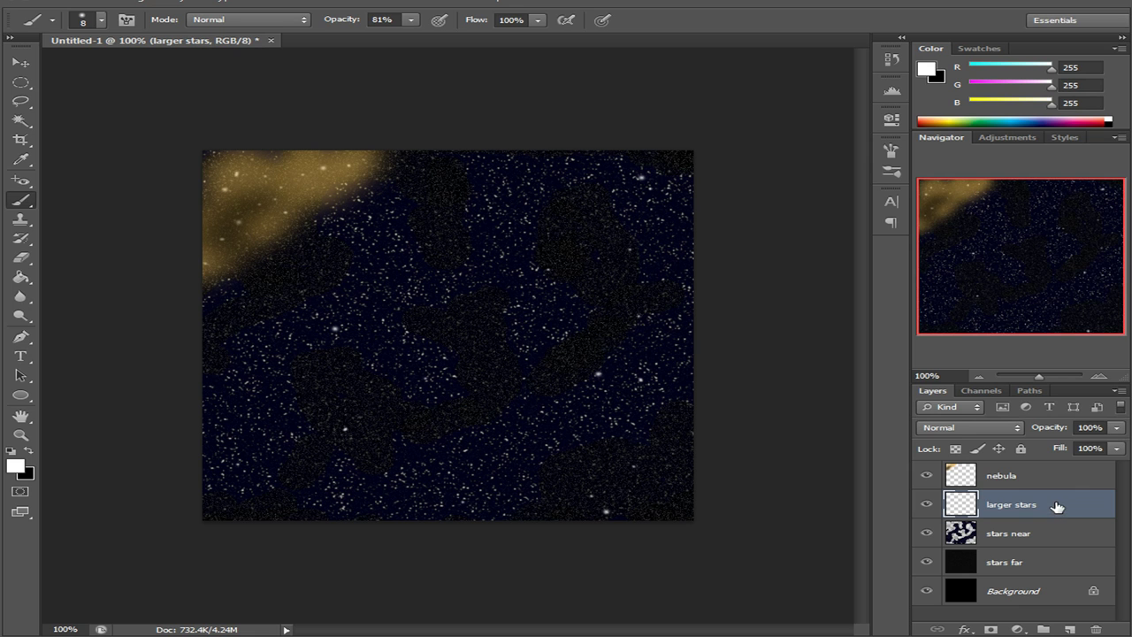
Check the larger stars layer options, then go to the Filter menu
{"action": "right_click", "coordinate": [1057, 506]}
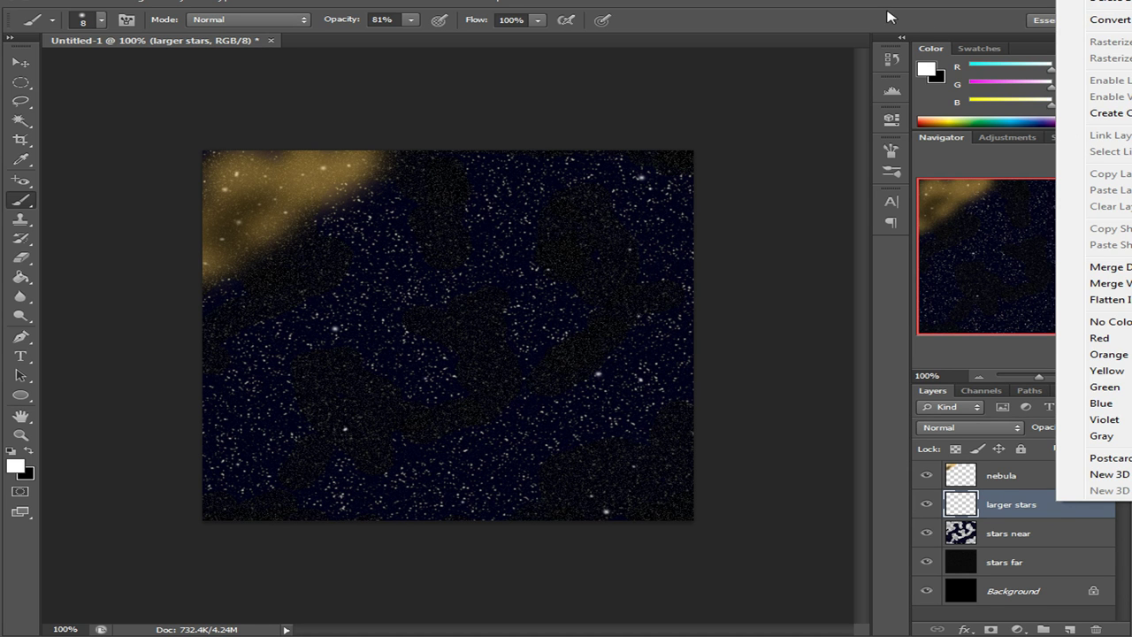
{"action": "left_click", "coordinate": [890, 18]}
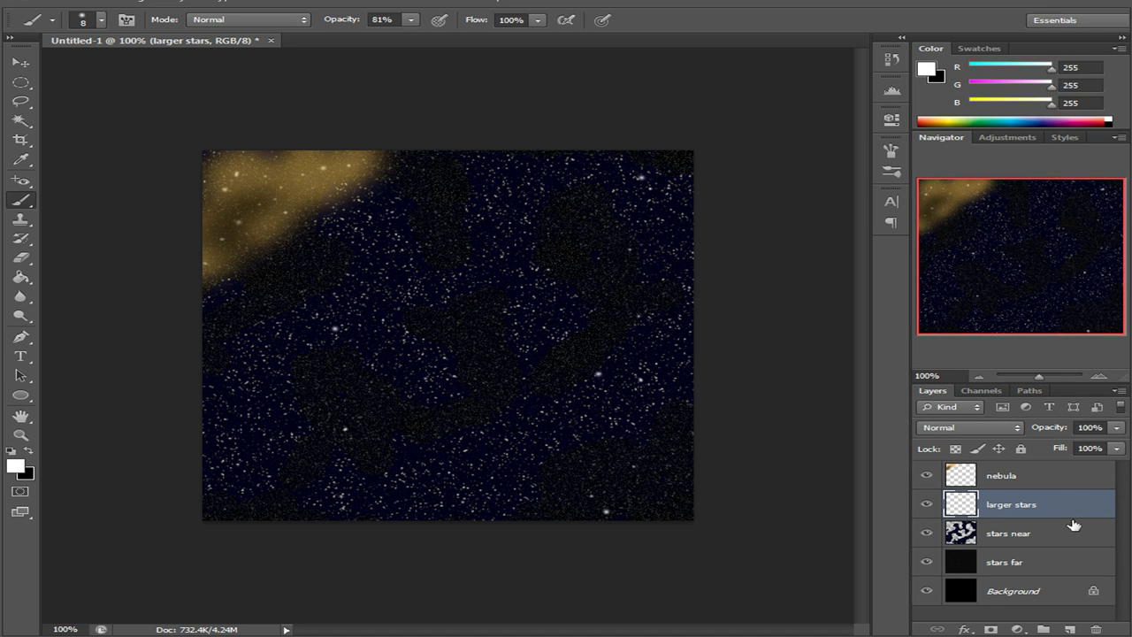
{"action": "left_click", "coordinate": [301, 2]}
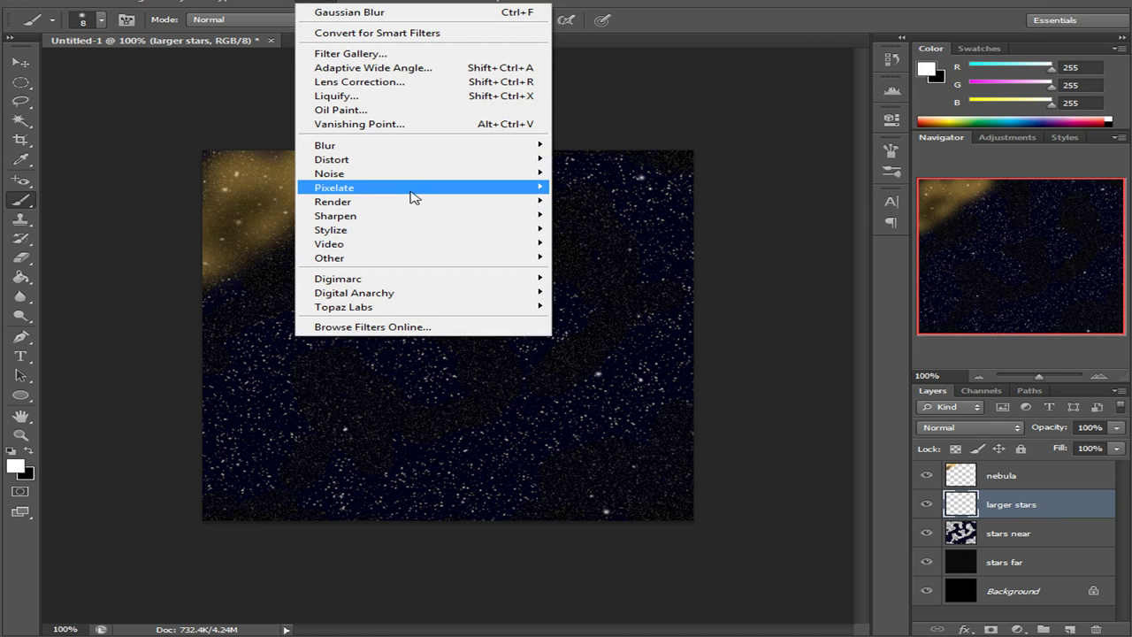
Apply a 100% brightness, 50-300mm Zoom lens flare centred near the upper left
{"action": "mouse_move", "coordinate": [404, 203]}
{"action": "left_click", "coordinate": [586, 239]}
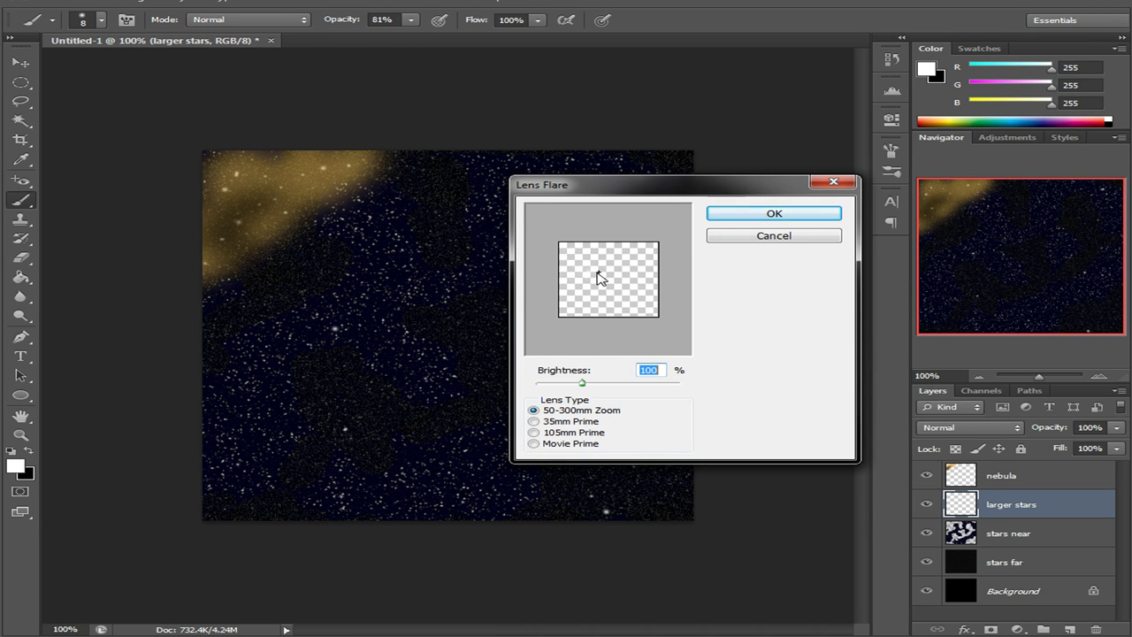
{"action": "left_click_drag", "start_coordinate": [597, 275], "coordinate": [575, 256]}
{"action": "left_click", "coordinate": [577, 255]}
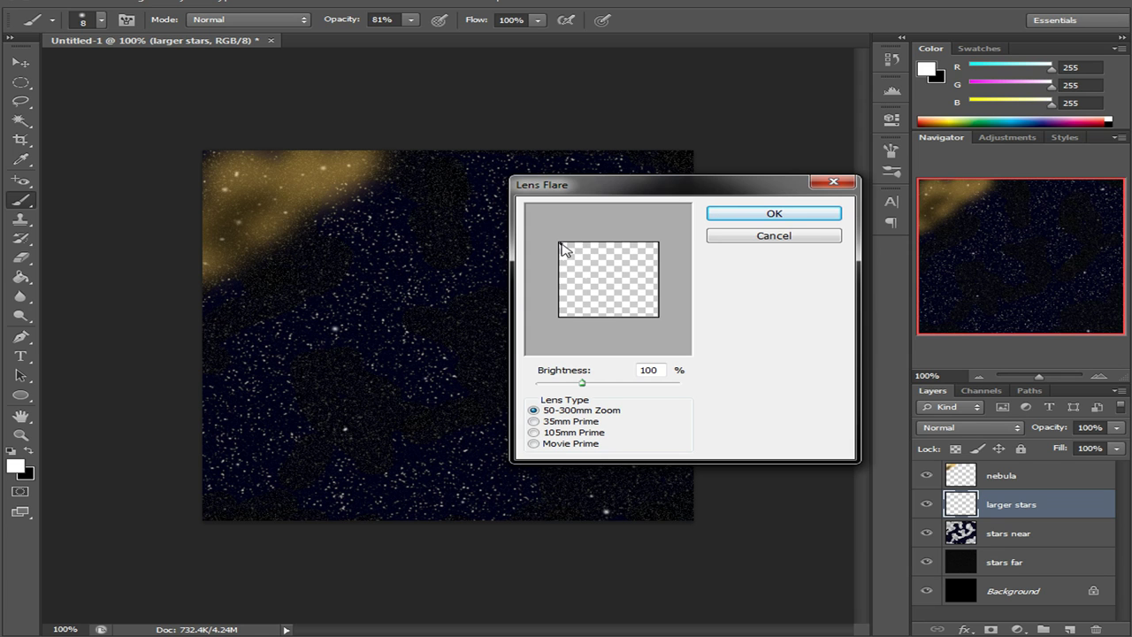
{"action": "left_click", "coordinate": [779, 216]}
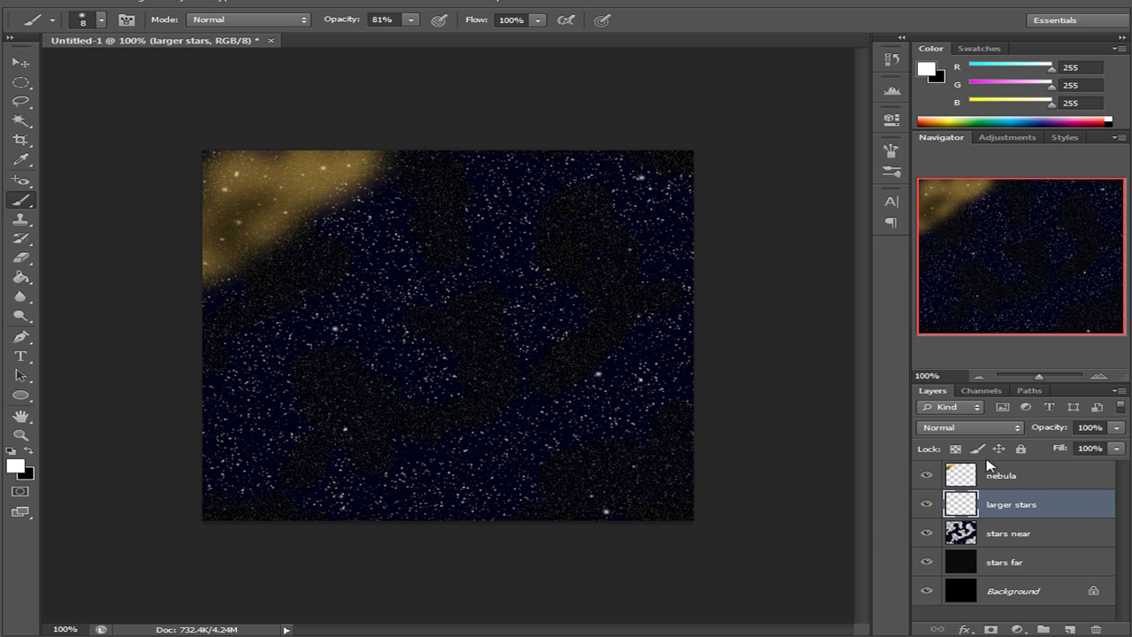
{"action": "left_click", "coordinate": [289, 3]}
{"action": "mouse_move", "coordinate": [320, 9]}
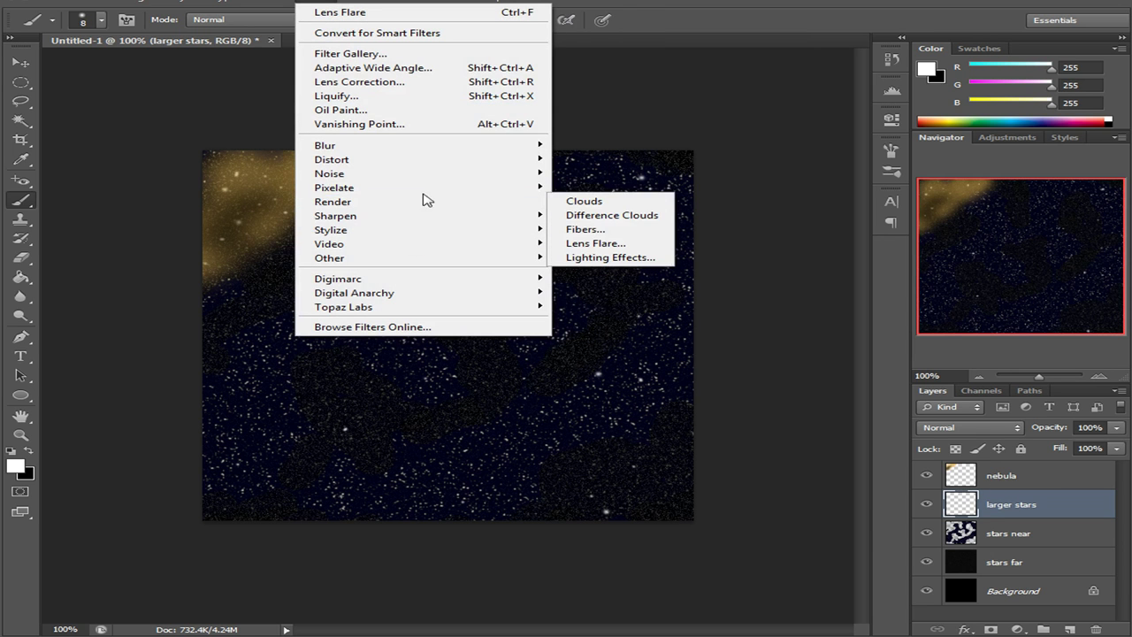
{"action": "mouse_move", "coordinate": [430, 203]}
{"action": "key", "text": "Escape"}
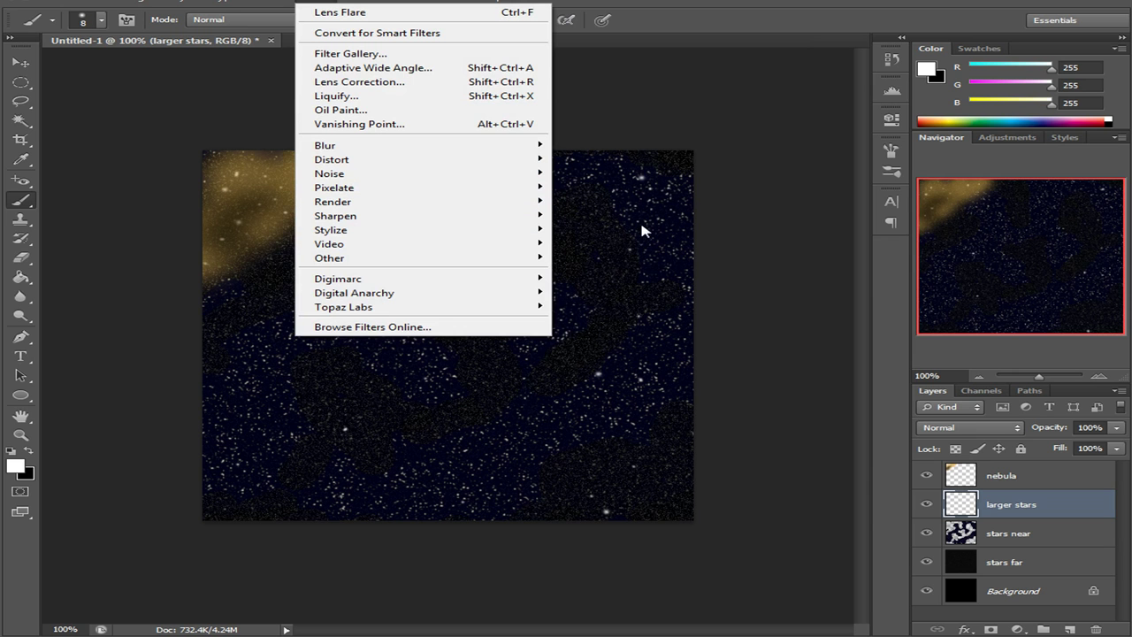
{"action": "key", "text": "Escape"}
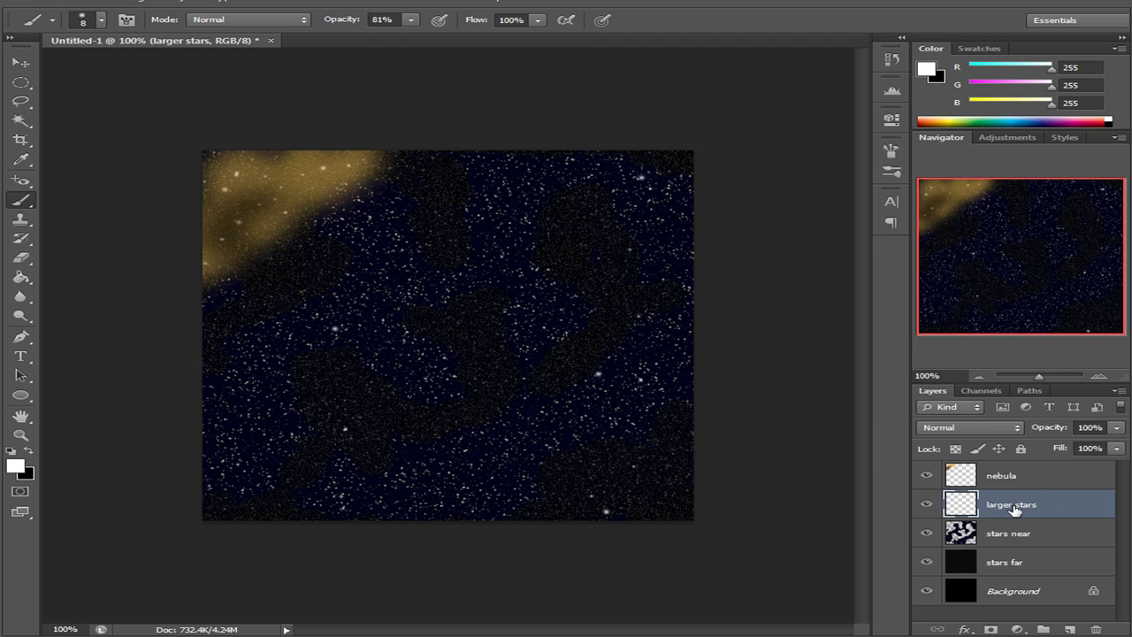
{"action": "left_click", "coordinate": [287, 2]}
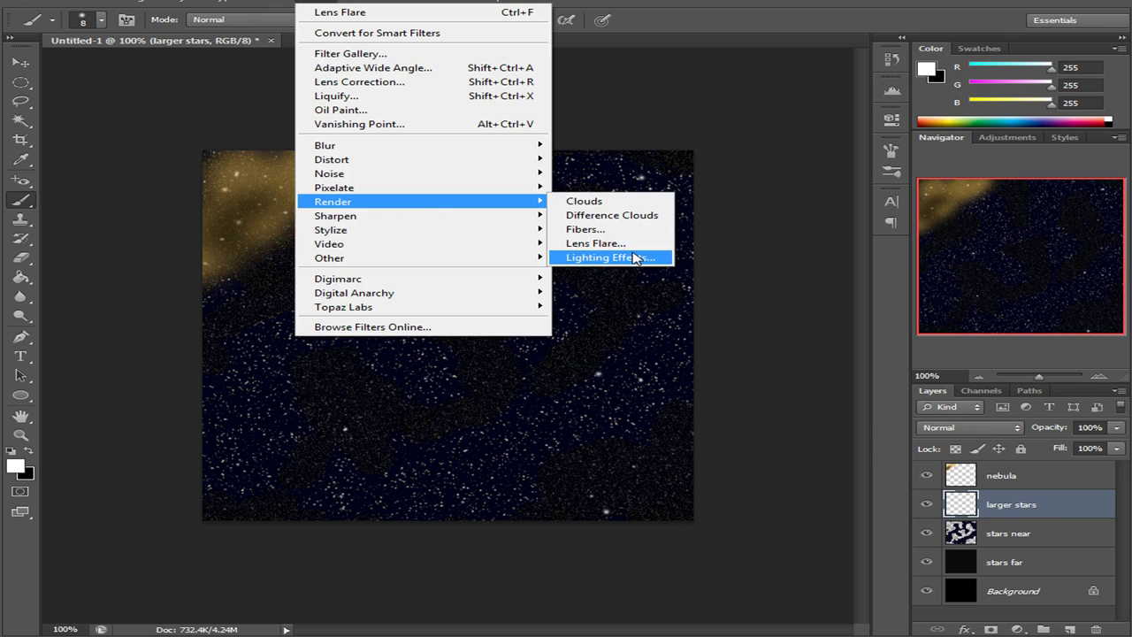
{"action": "left_click", "coordinate": [635, 258]}
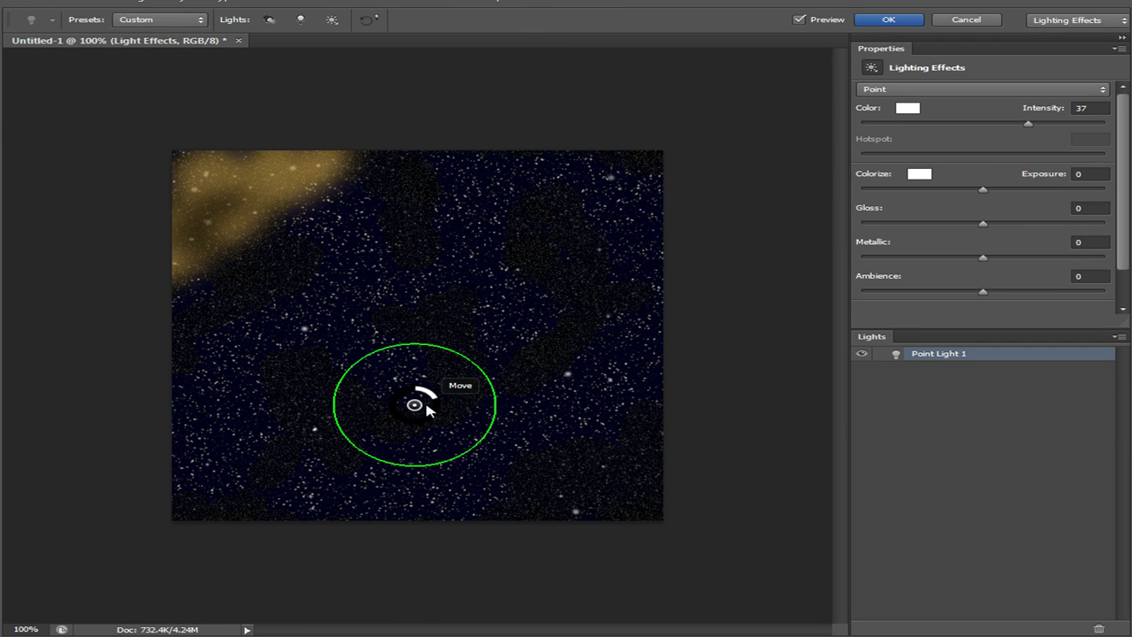
{"action": "left_click_drag", "start_coordinate": [378, 399], "coordinate": [224, 219]}
{"action": "left_click", "coordinate": [982, 26]}
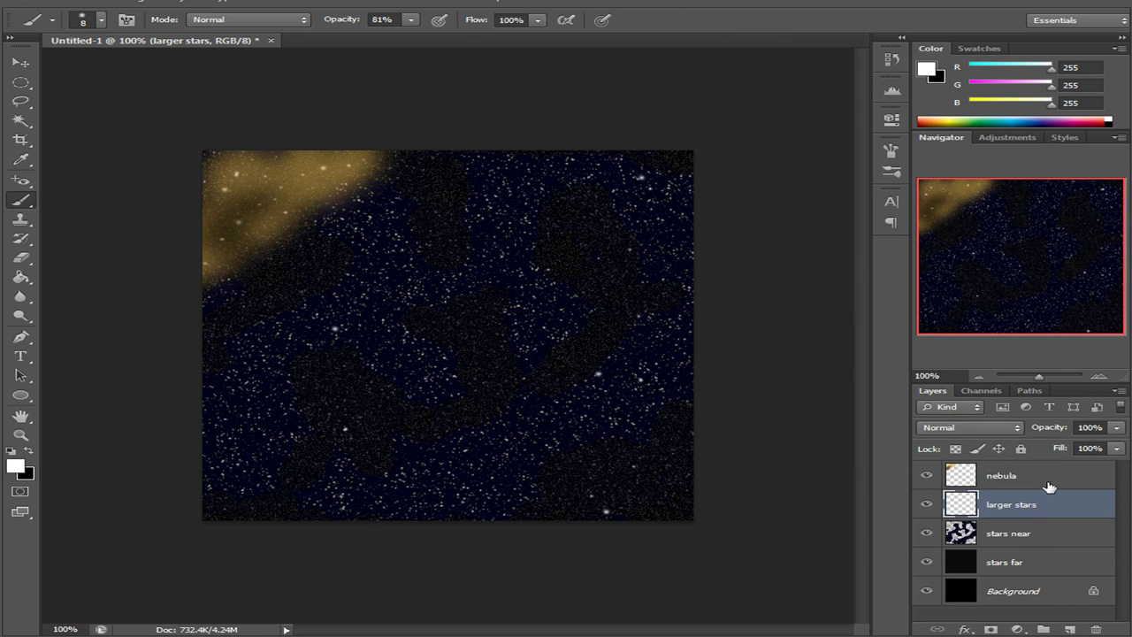
{"action": "left_click", "coordinate": [1024, 543]}
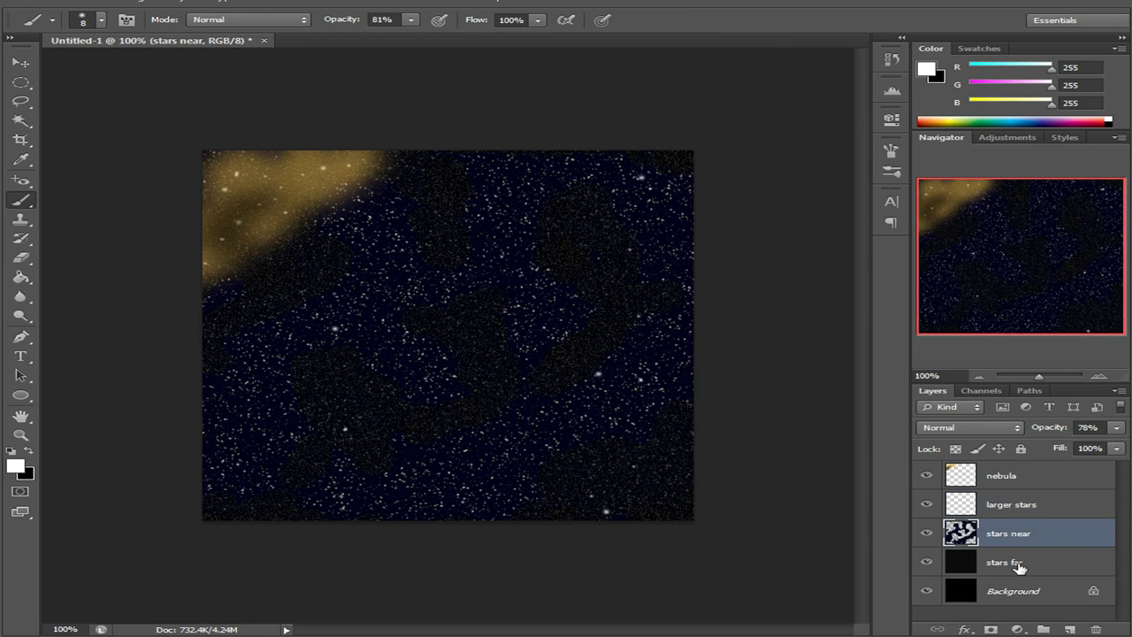
{"action": "left_click", "coordinate": [1019, 566]}
{"action": "left_click", "coordinate": [1015, 587]}
{"action": "left_click", "coordinate": [1028, 485]}
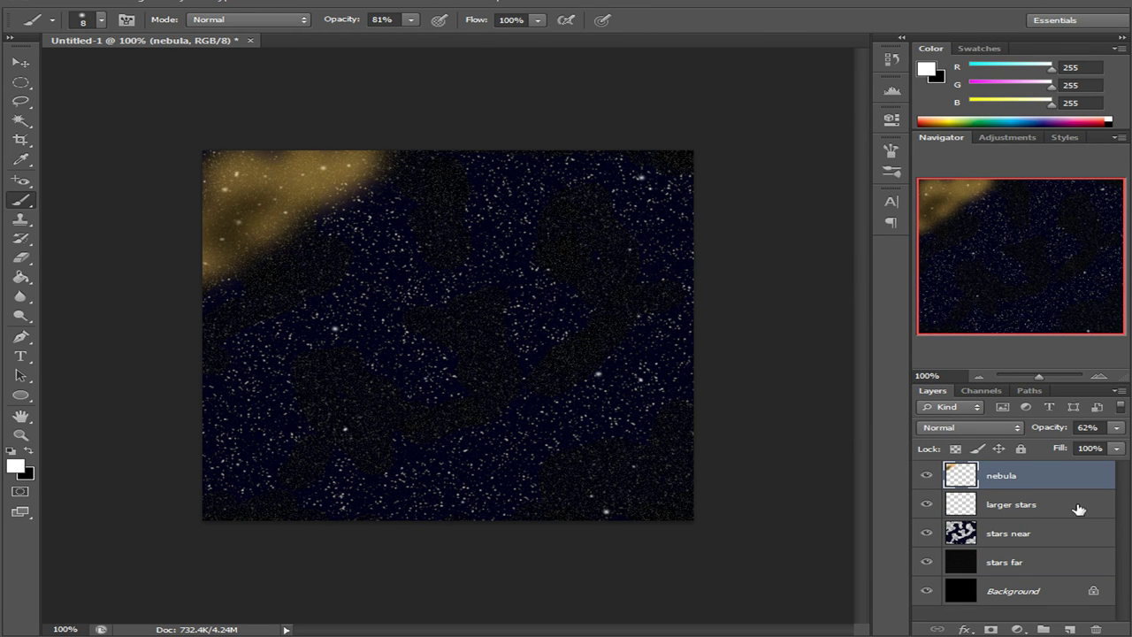
{"action": "right_click", "coordinate": [1027, 540]}
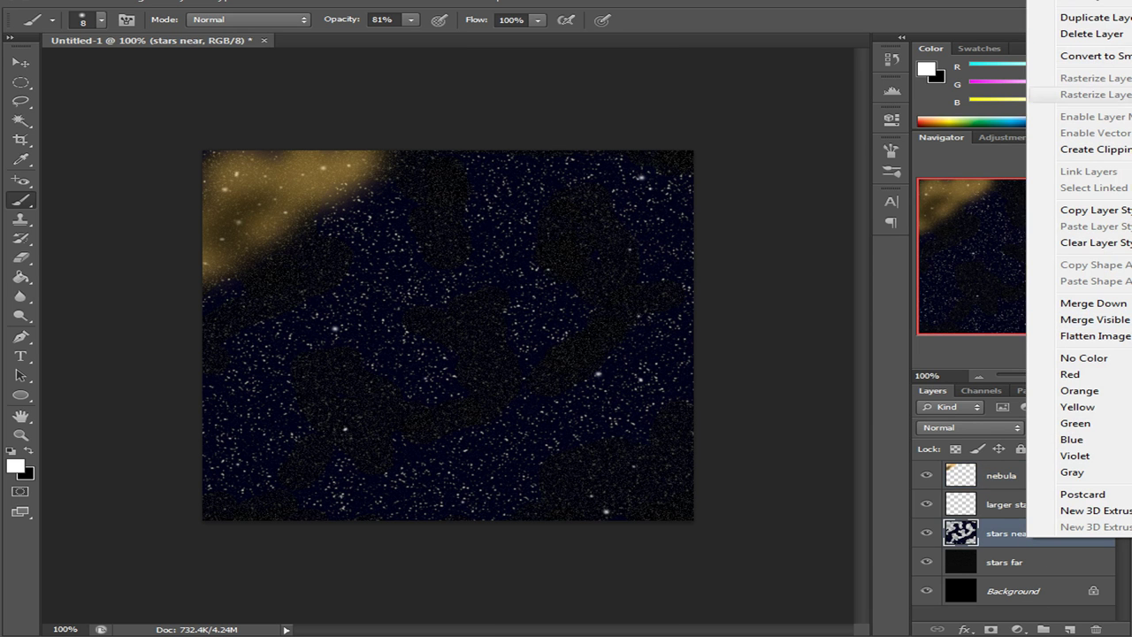
{"action": "left_click", "coordinate": [1094, 17]}
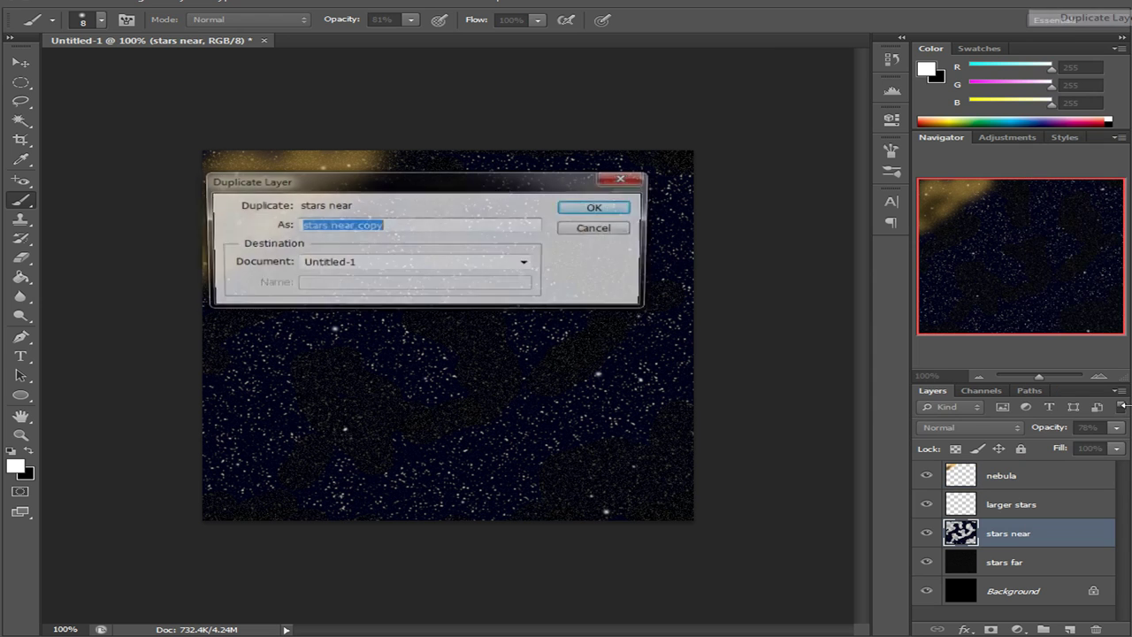
{"action": "left_click", "coordinate": [595, 212]}
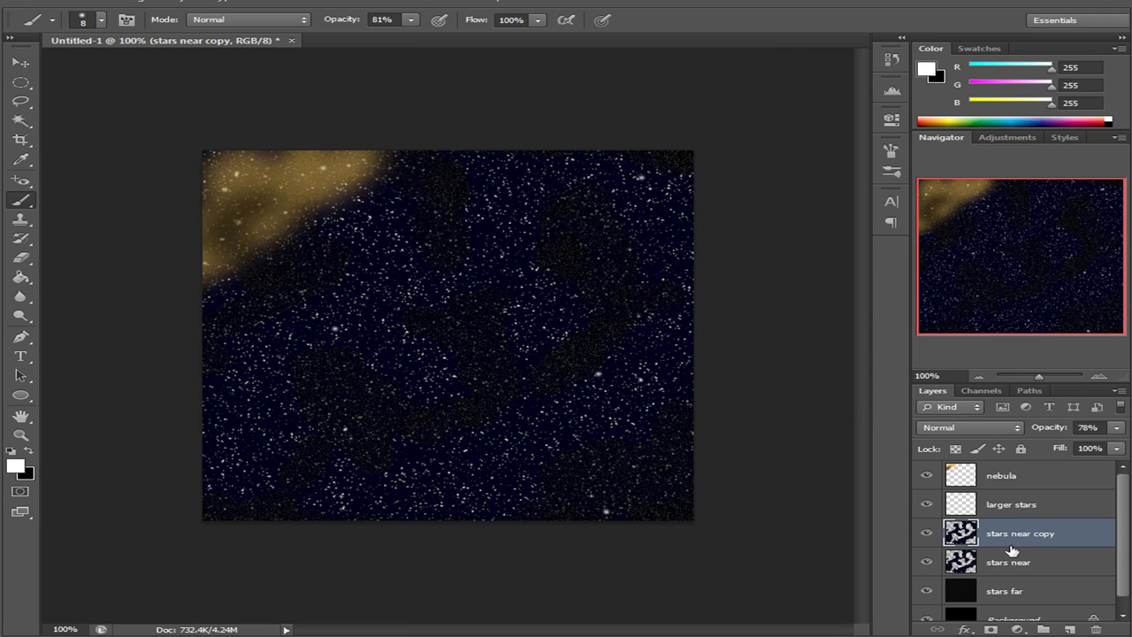
{"action": "left_click", "coordinate": [926, 532]}
{"action": "left_click", "coordinate": [926, 533]}
{"action": "key", "text": "Delete"}
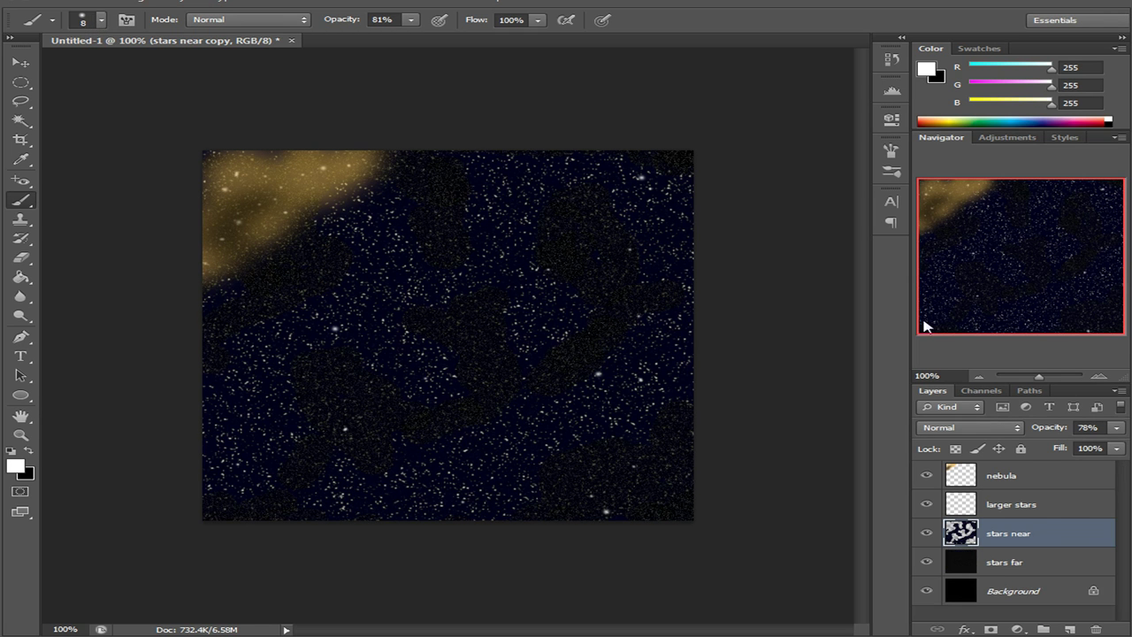
{"action": "left_click", "coordinate": [1008, 506]}
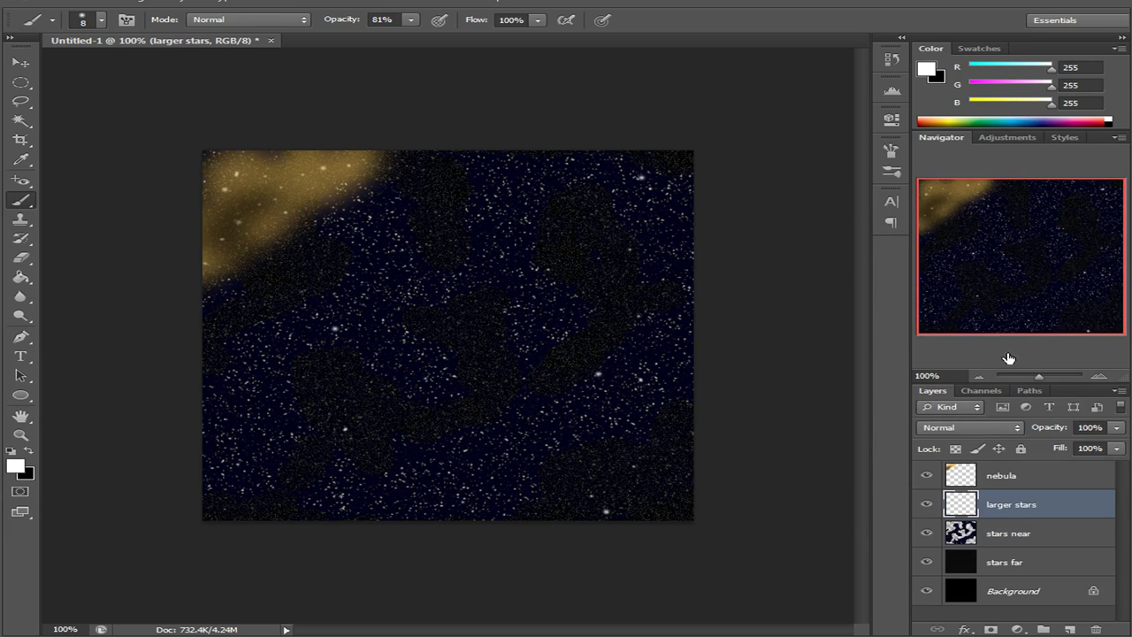
Duplicate the larger stars layer to create a larger stars copy
{"action": "right_click", "coordinate": [1016, 512]}
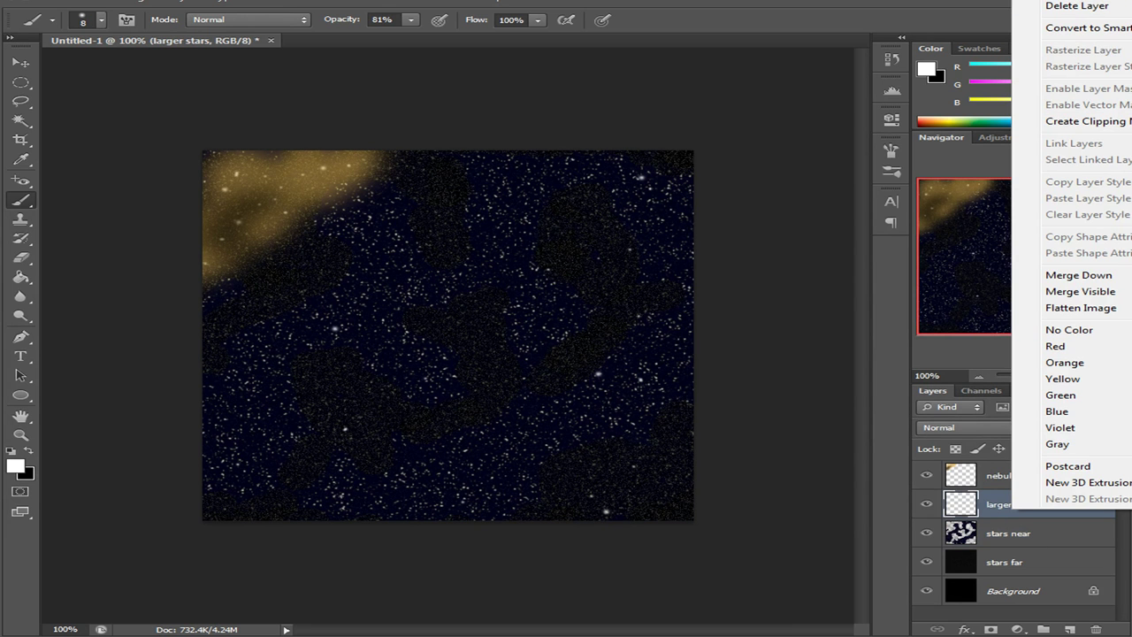
{"action": "left_click", "coordinate": [1124, 3]}
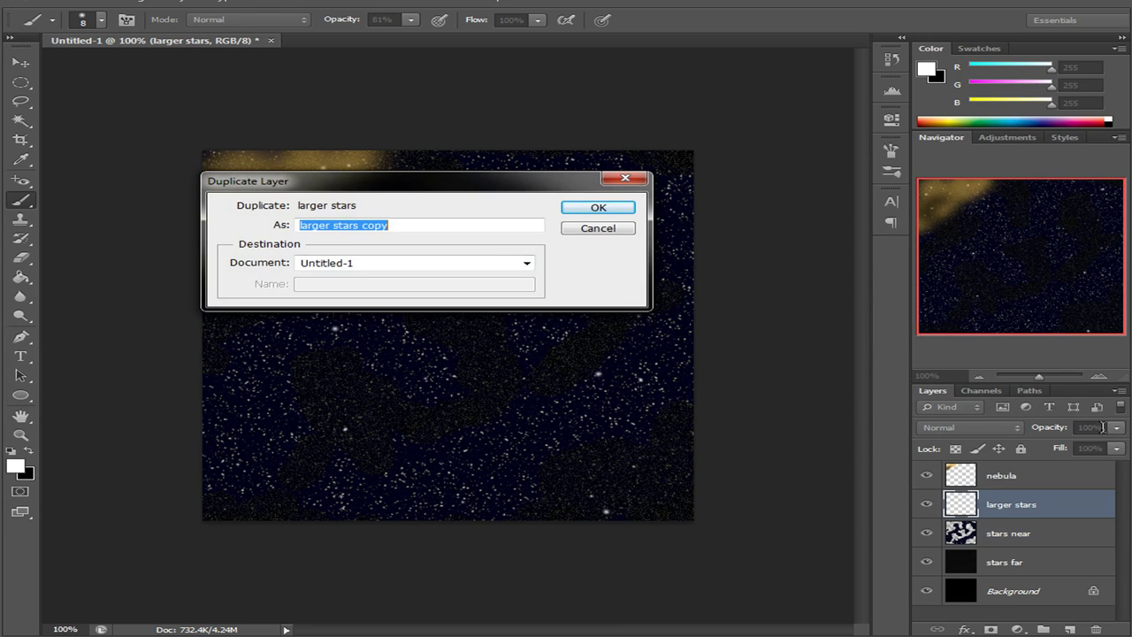
{"action": "left_click", "coordinate": [589, 207]}
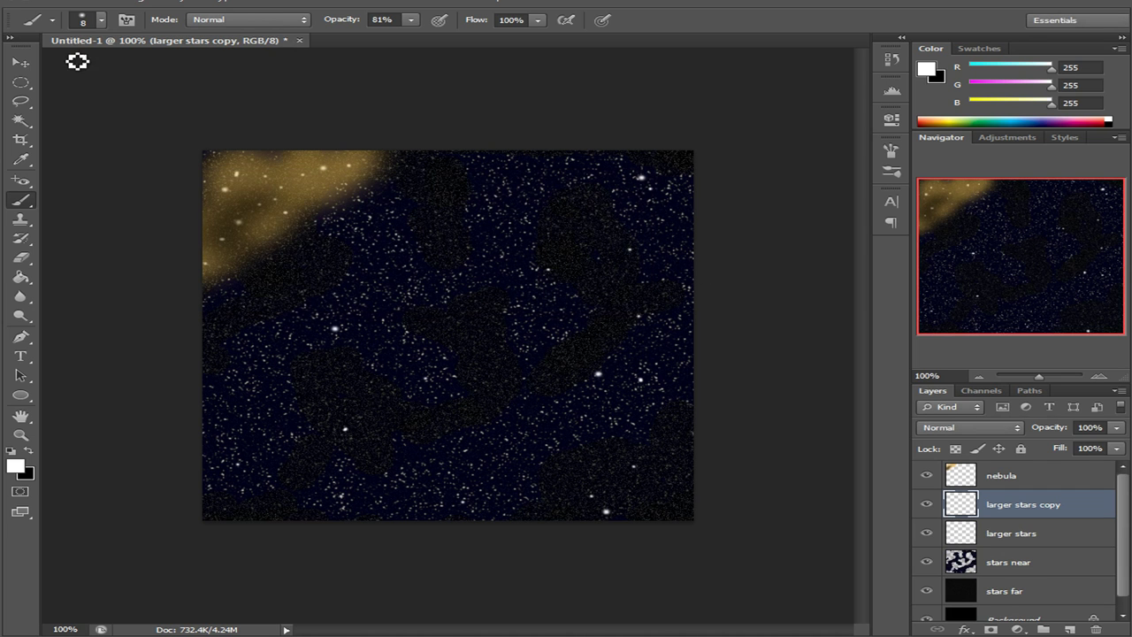
Resize the brush to 26 px with 0% hardness
{"action": "left_click", "coordinate": [101, 20]}
{"action": "left_click_drag", "start_coordinate": [79, 69], "coordinate": [167, 66]}
{"action": "left_click", "coordinate": [723, 80]}
{"action": "left_click", "coordinate": [101, 21]}
{"action": "left_click_drag", "start_coordinate": [60, 69], "coordinate": [57, 69]}
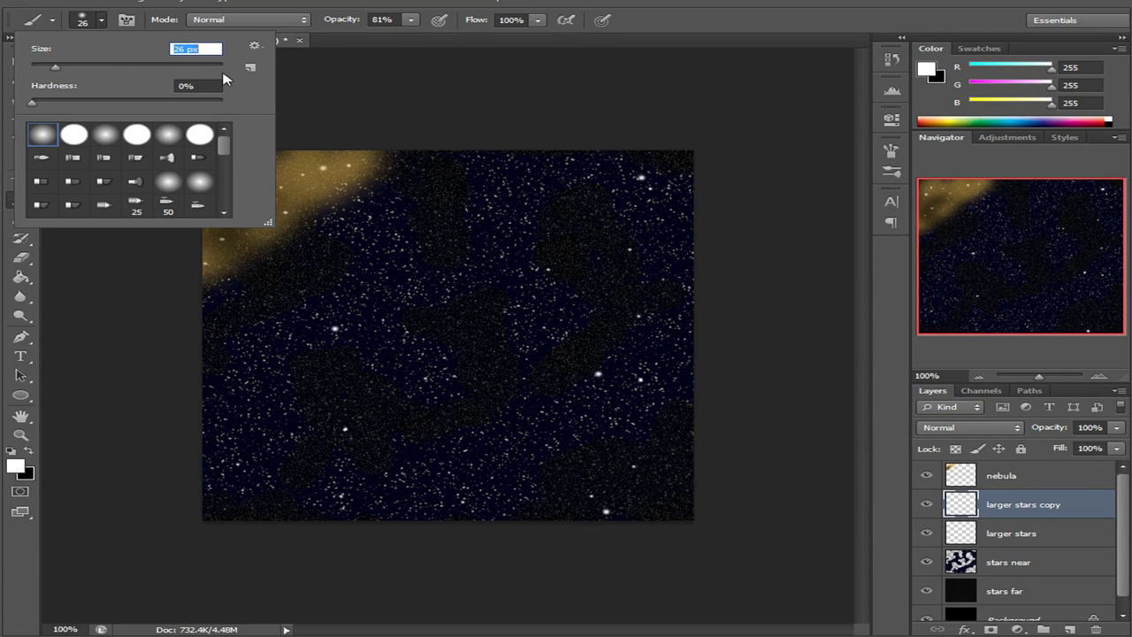
Paint one soft white star just above the canvas centre
{"action": "key", "text": "Return"}
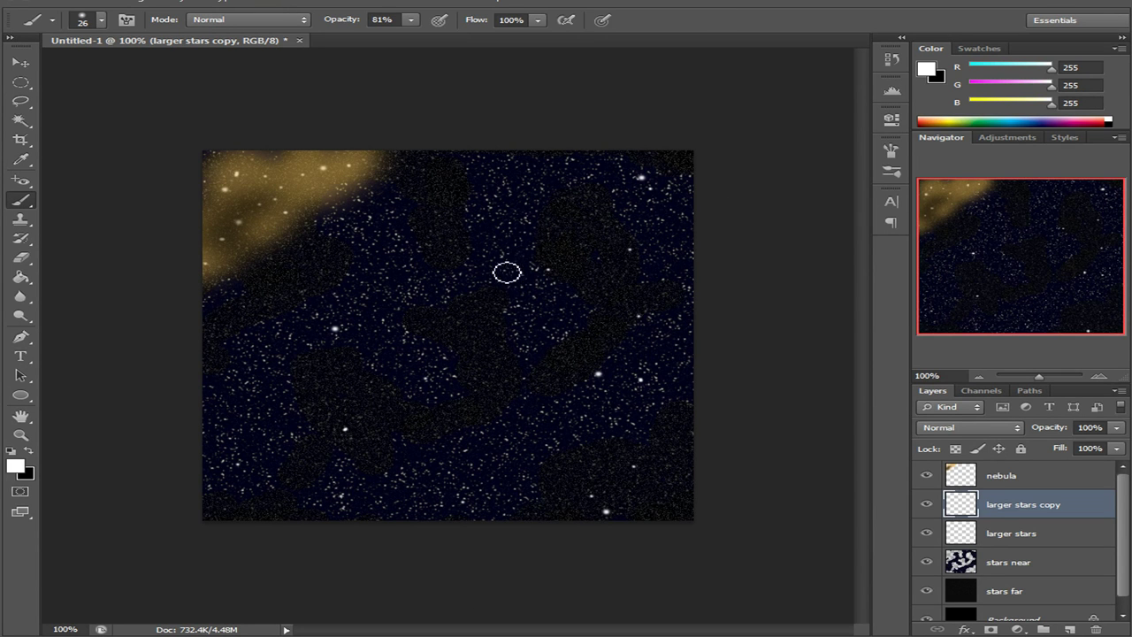
{"action": "left_click", "coordinate": [513, 274]}
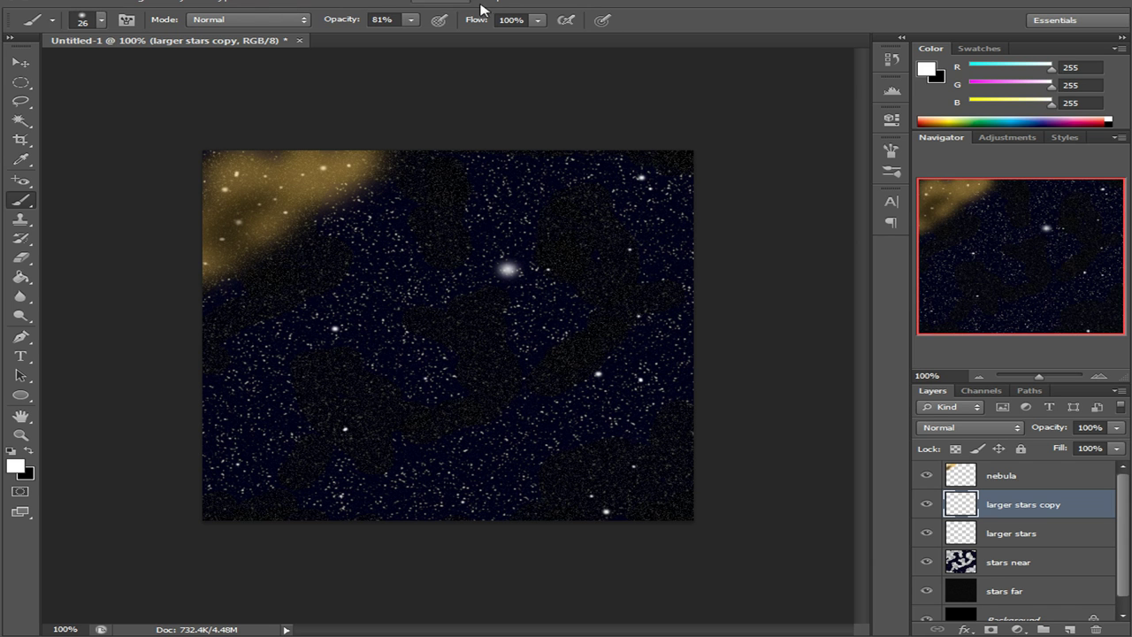
Blur the larger stars copy layer with a 1.8-pixel Gaussian Blur
{"action": "left_click", "coordinate": [344, 1]}
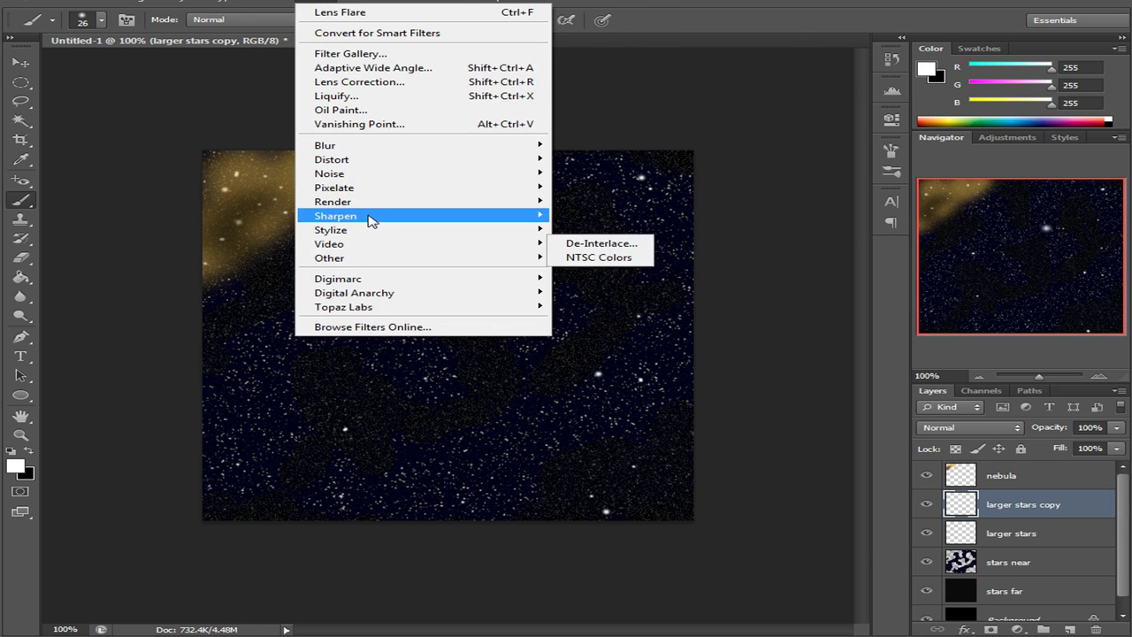
{"action": "mouse_move", "coordinate": [386, 193]}
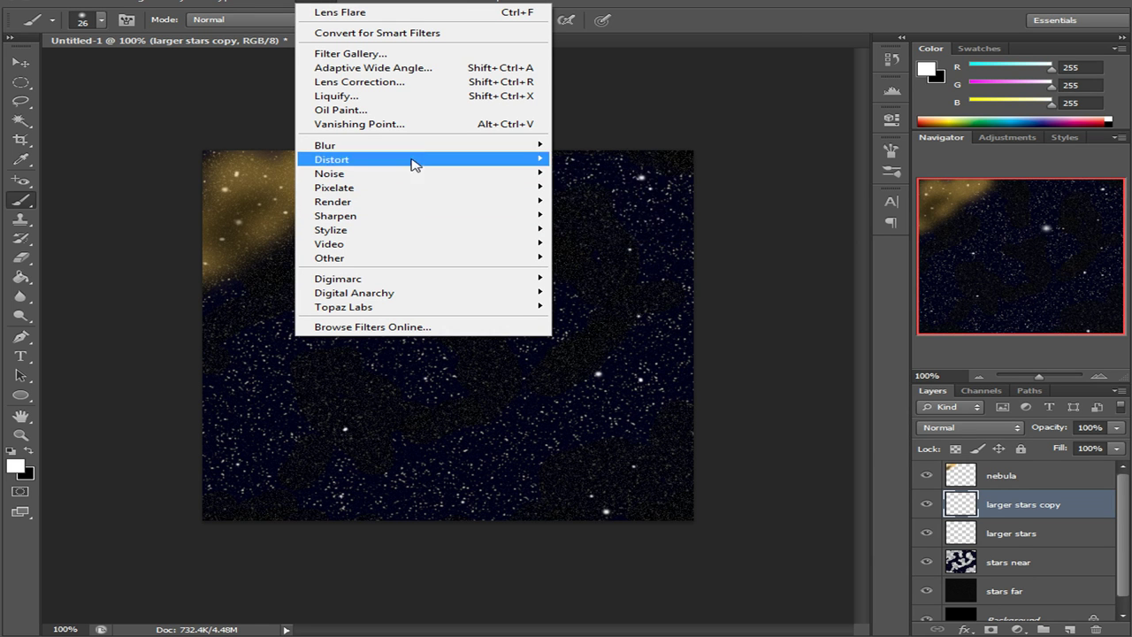
{"action": "mouse_move", "coordinate": [427, 147]}
{"action": "left_click", "coordinate": [633, 250]}
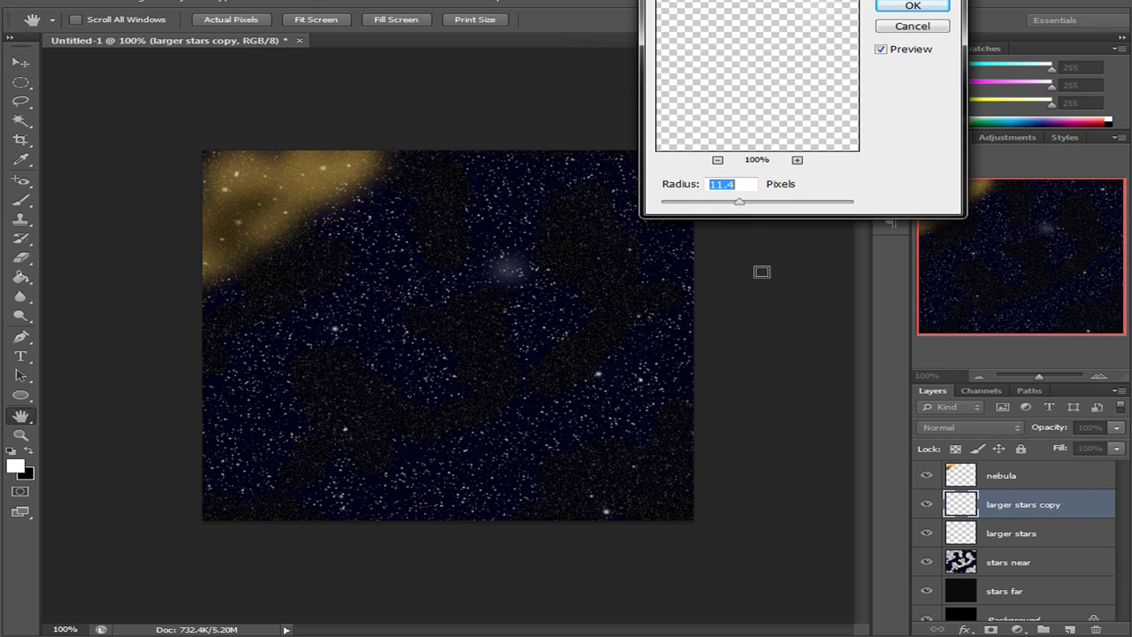
{"action": "left_click_drag", "start_coordinate": [736, 202], "coordinate": [694, 209]}
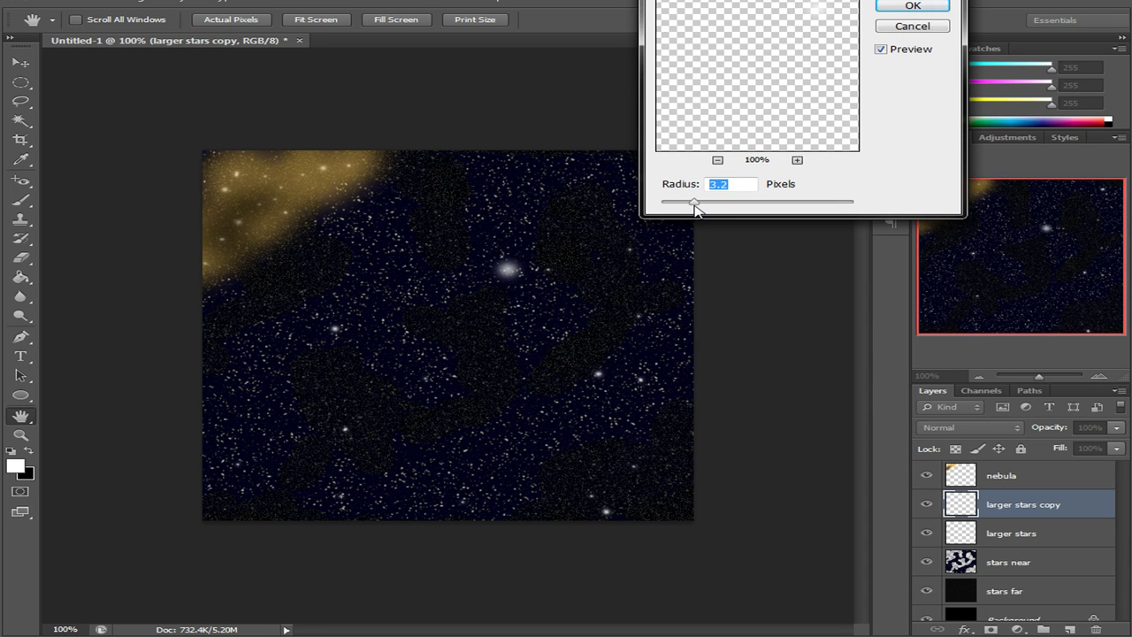
{"action": "left_click_drag", "start_coordinate": [695, 206], "coordinate": [680, 207]}
{"action": "left_click", "coordinate": [911, 7]}
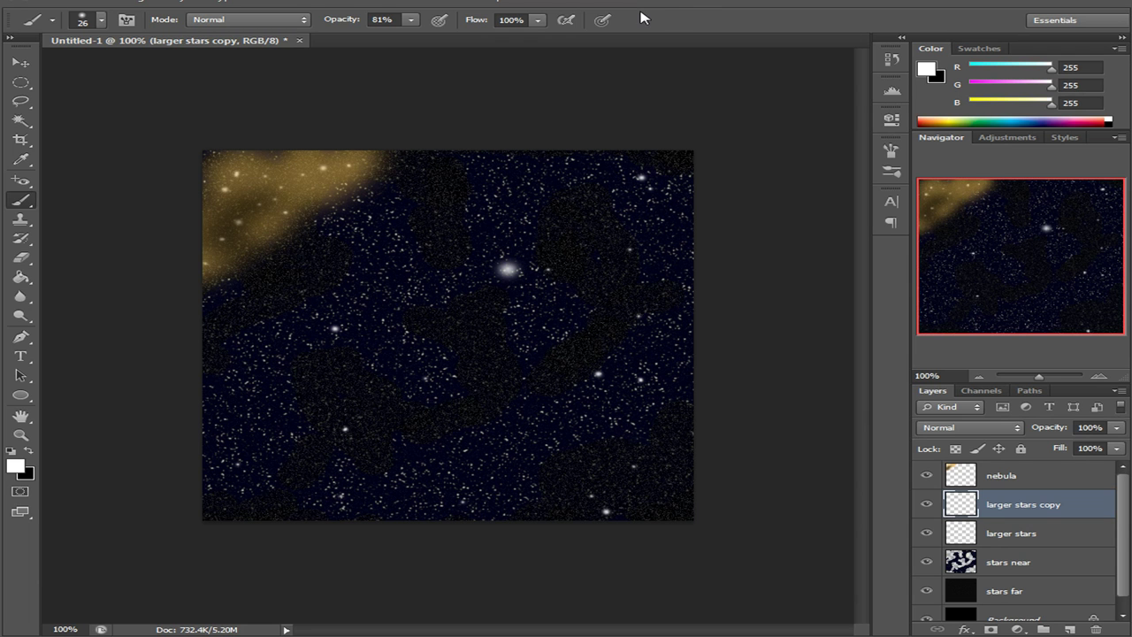
{"action": "left_click", "coordinate": [334, 4]}
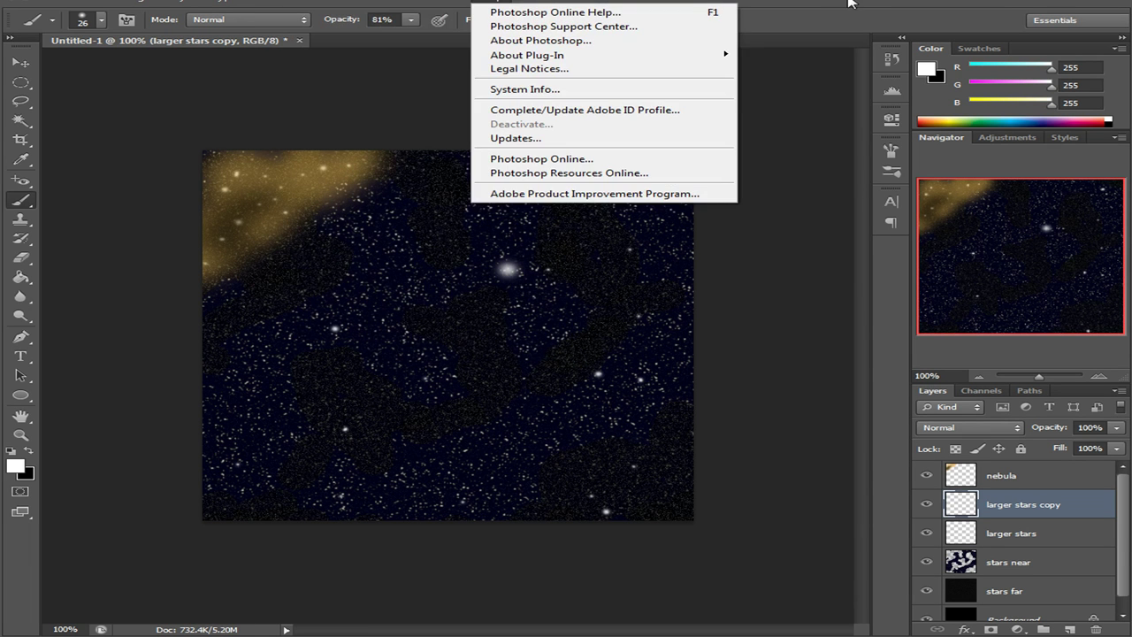
{"action": "left_click", "coordinate": [847, 4]}
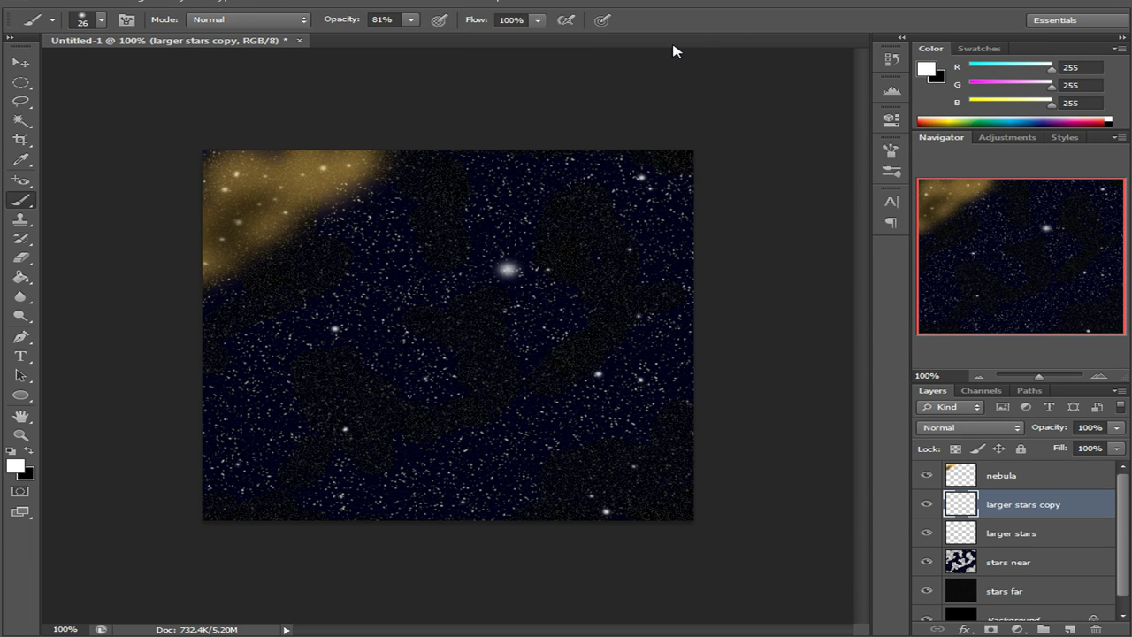